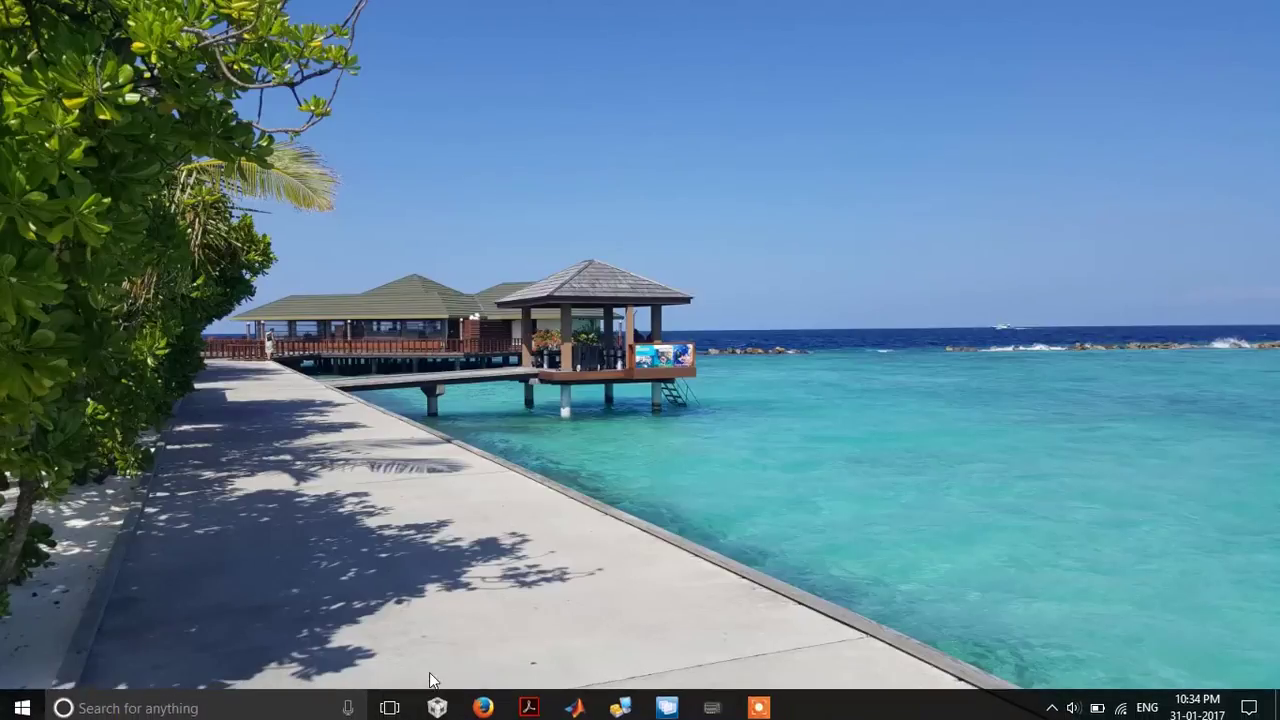
Review the MathWorks FRDM-KL25Z support page, then switch to the 'Install Drivers for NXP FRDM-KL25Z Board' page
left_click(482, 706)
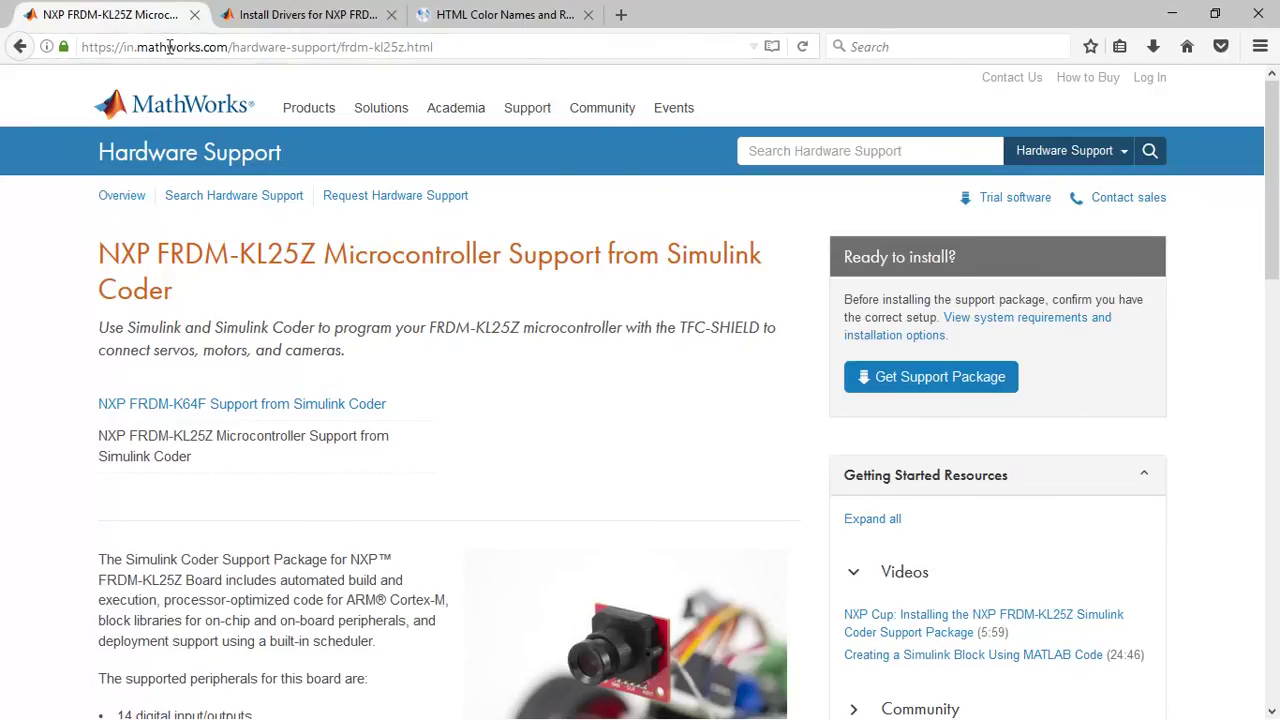
left_click_drag(170, 46, 509, 48)
left_click(503, 48)
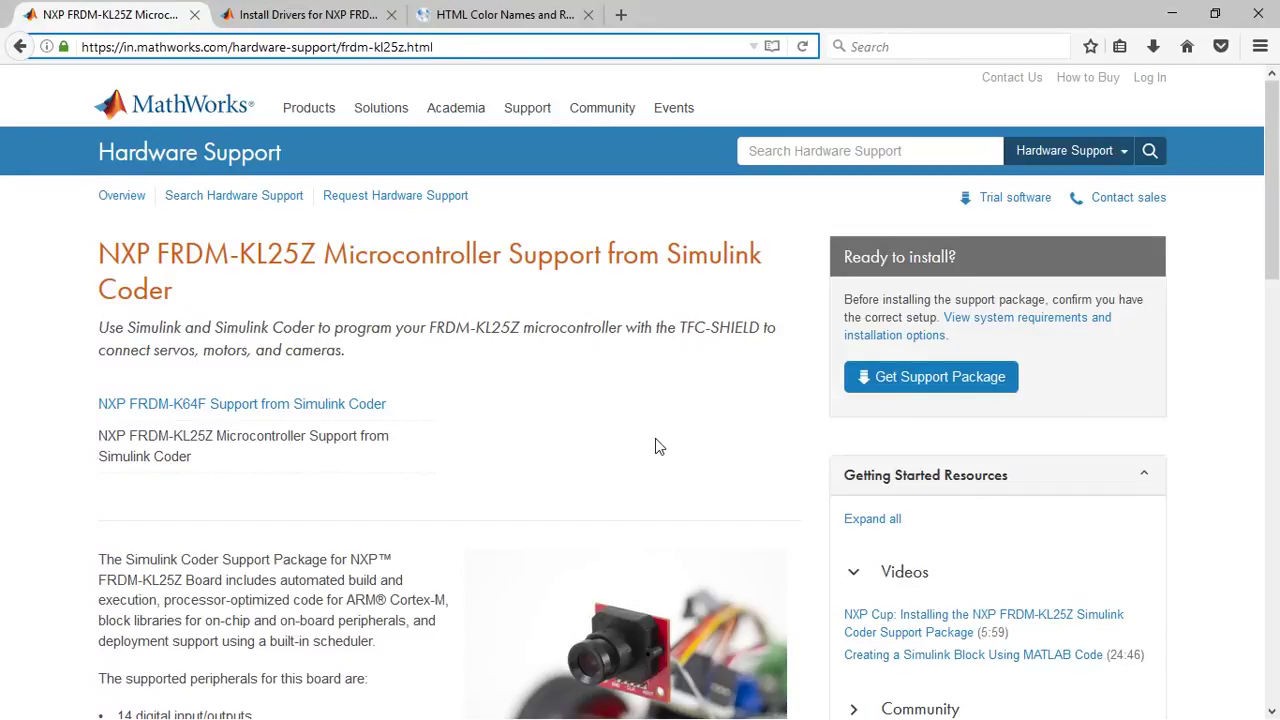
scroll(300, 490, "down", 5)
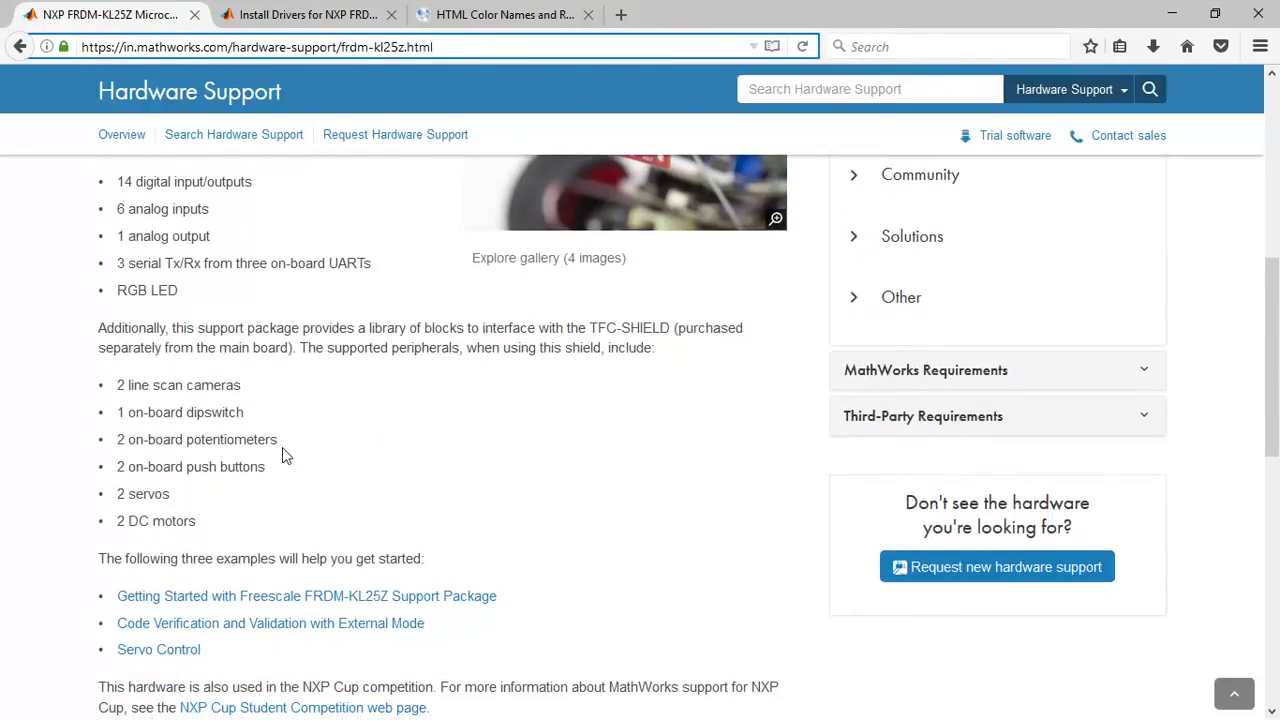
scroll(282, 456, "down", 2)
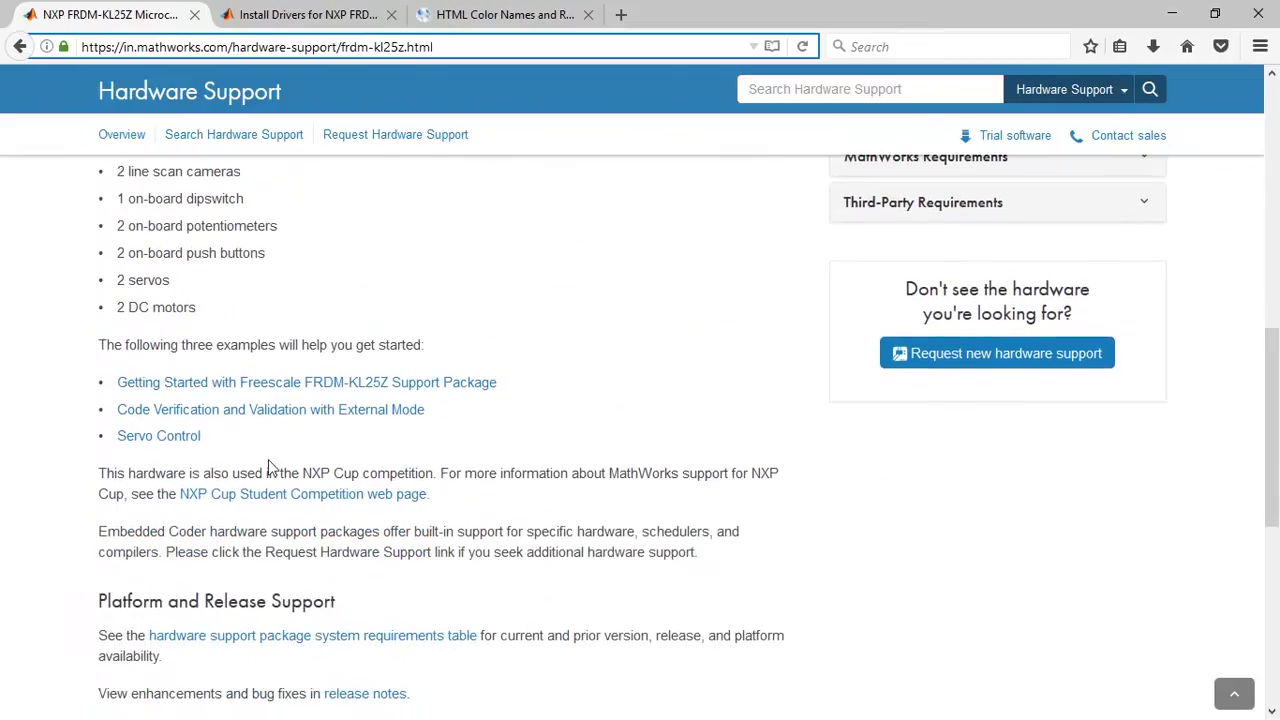
left_click(328, 10)
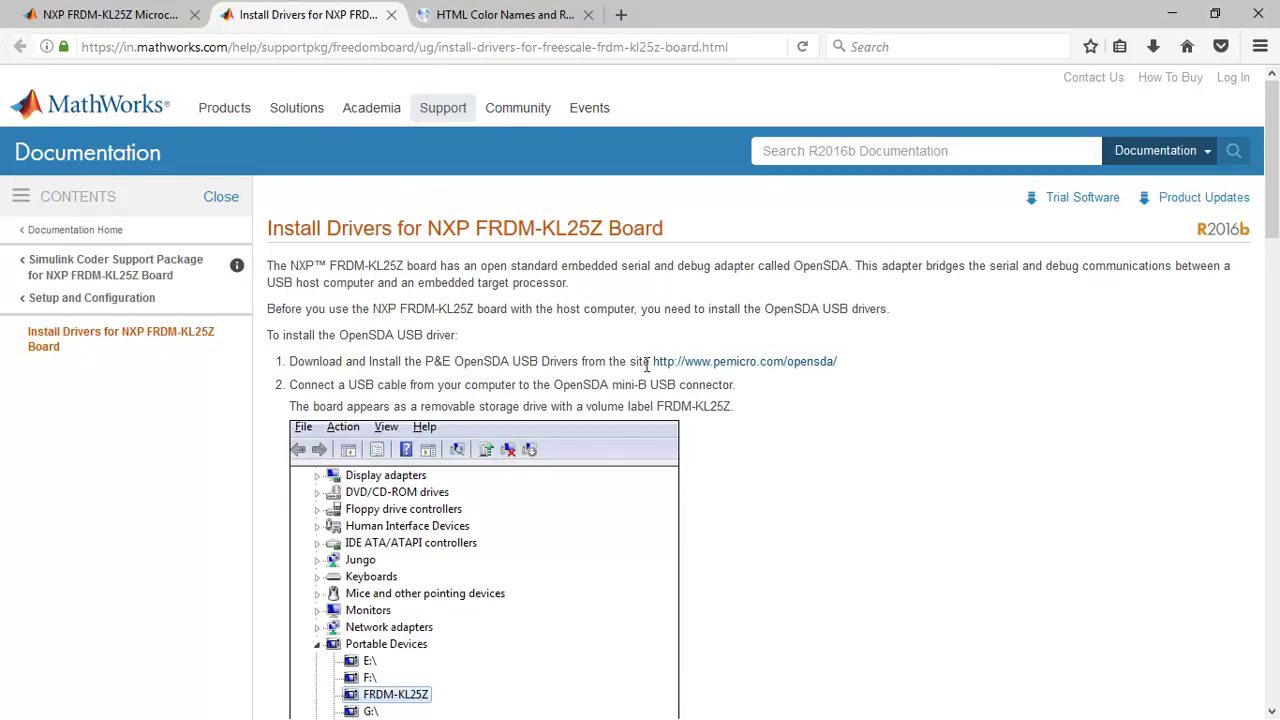
left_click_drag(851, 365, 634, 363)
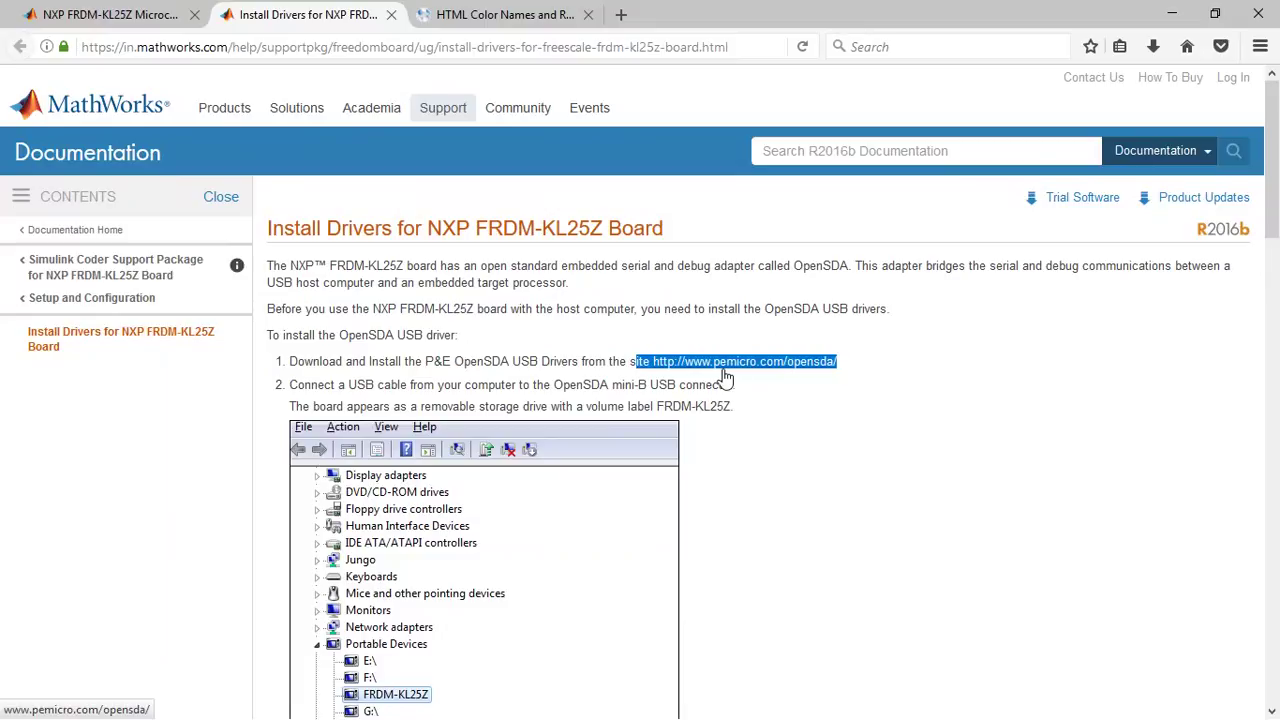
left_click(752, 393)
scroll(754, 395, "down", 2)
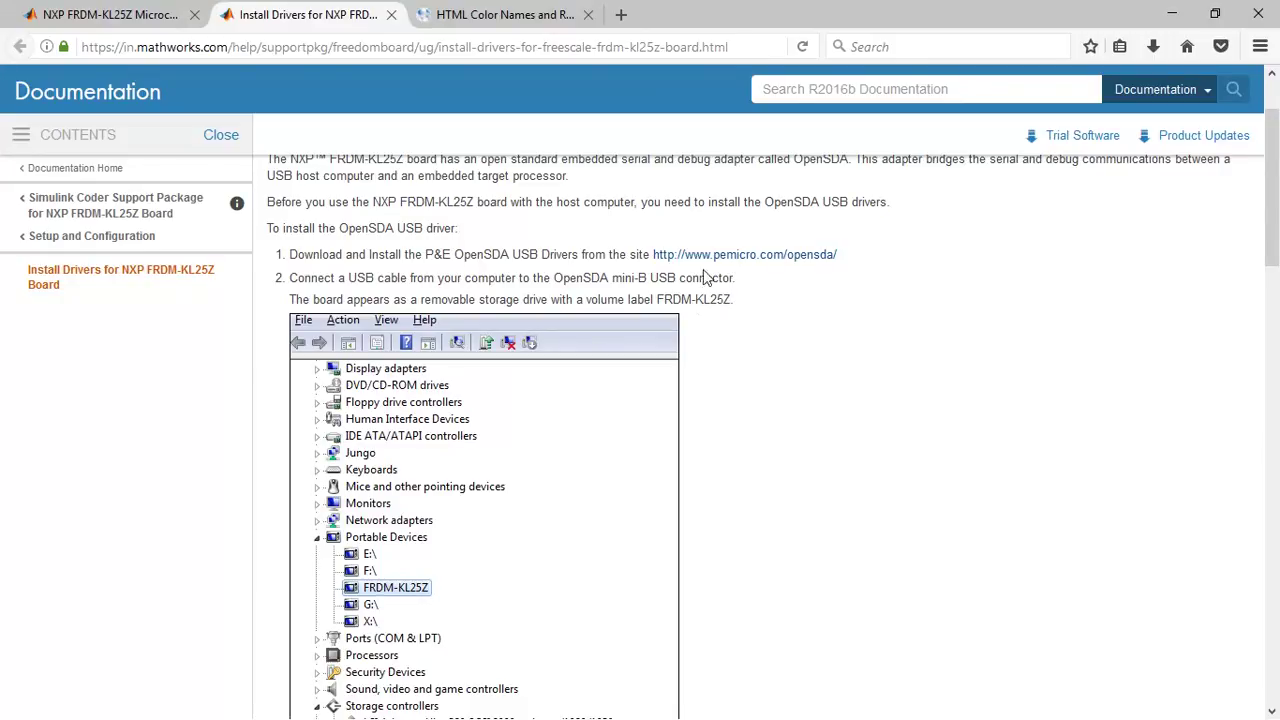
middle_click(729, 256)
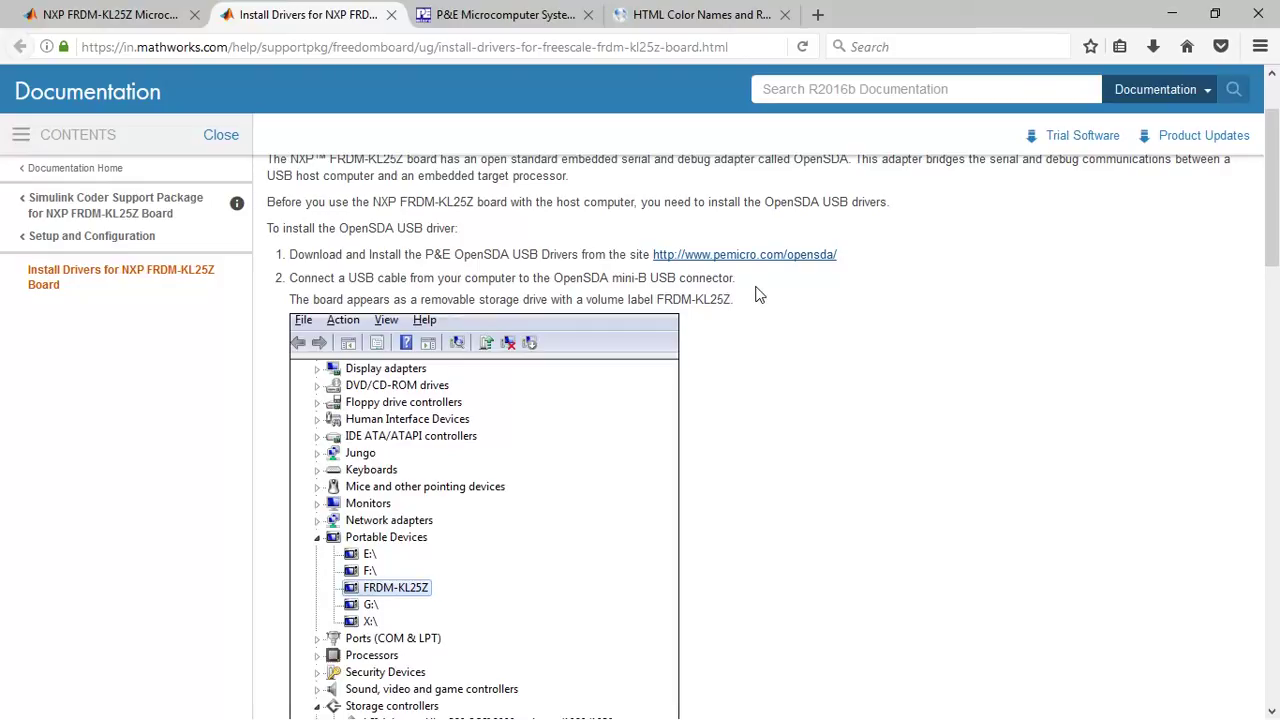
Locate the Windows USB driver PEDrivers_install.exe (version 12.4) on the P&E OpenSDA Support page
left_click(500, 14)
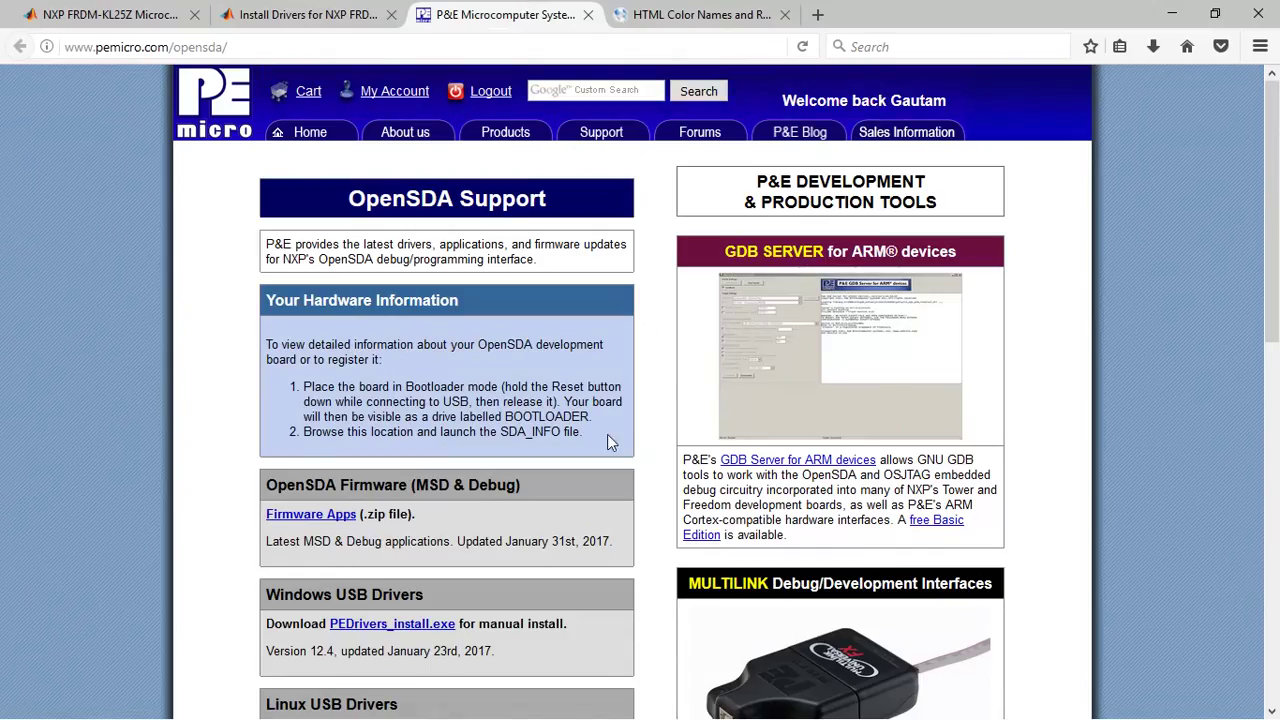
scroll(607, 434, "down", 3)
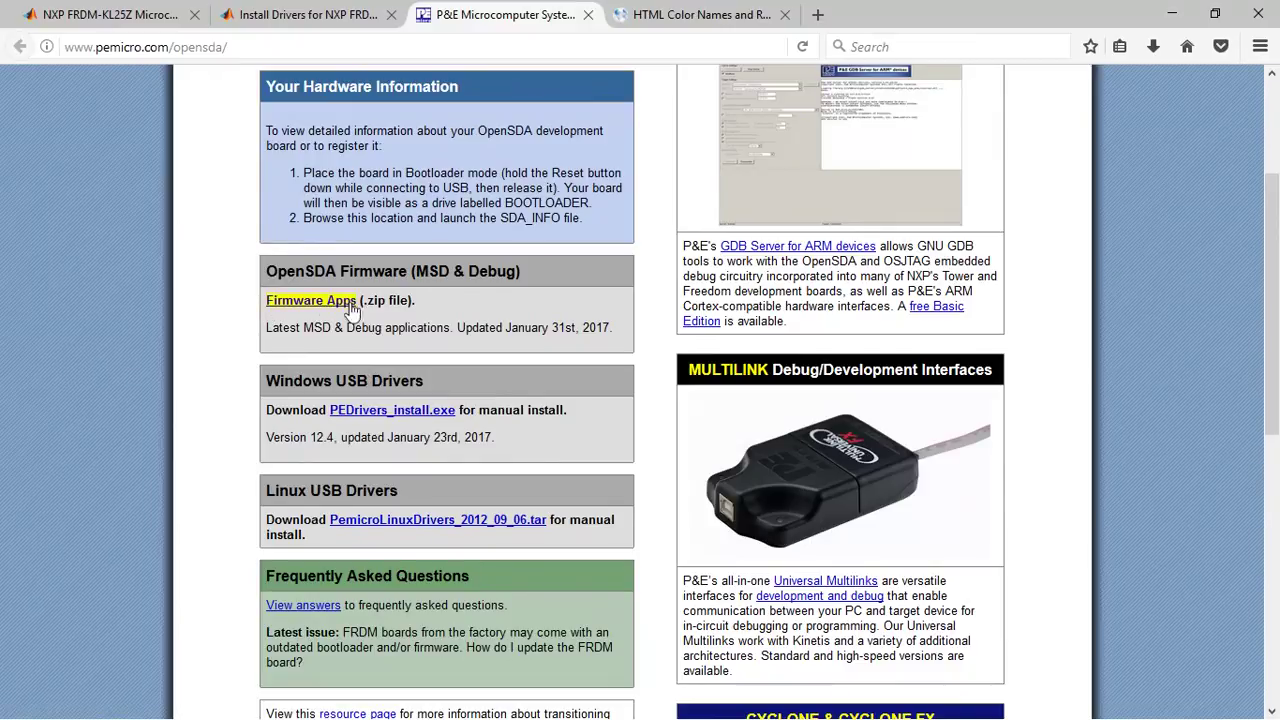
scroll(394, 329, "down", 2)
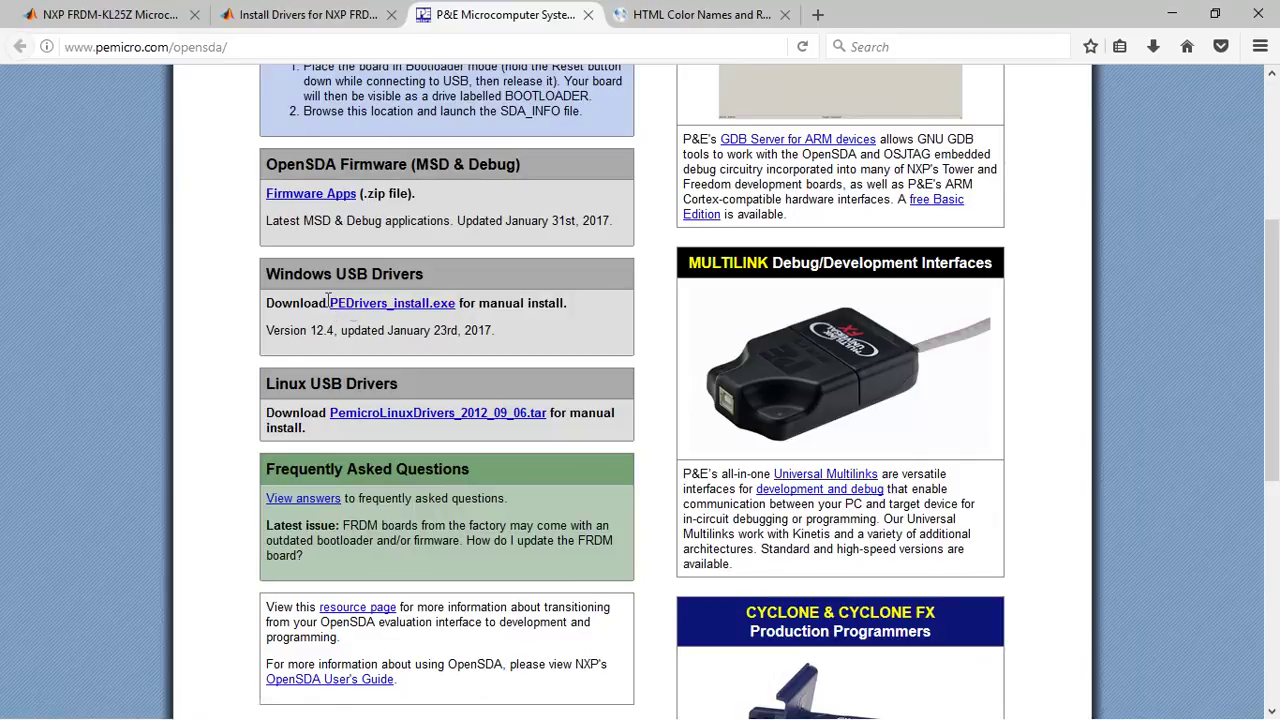
left_click_drag(328, 305, 459, 310)
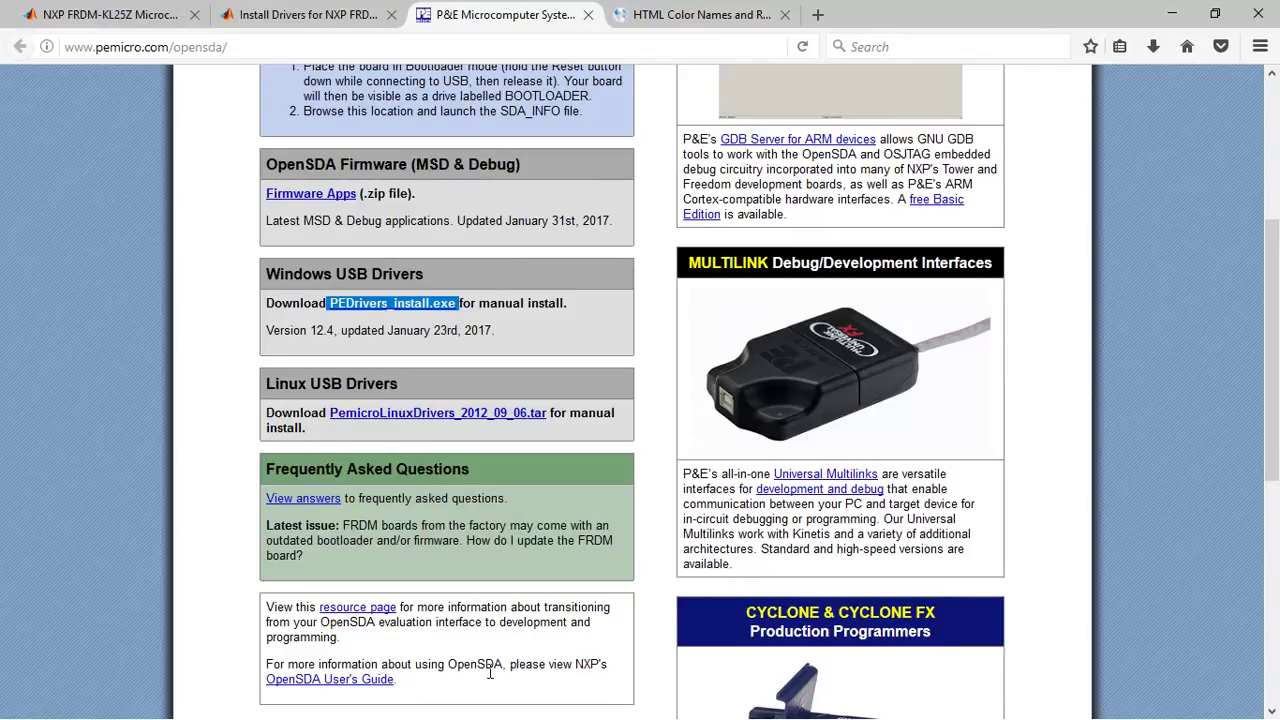
Open a new File Explorer window with Win+E
key("super")
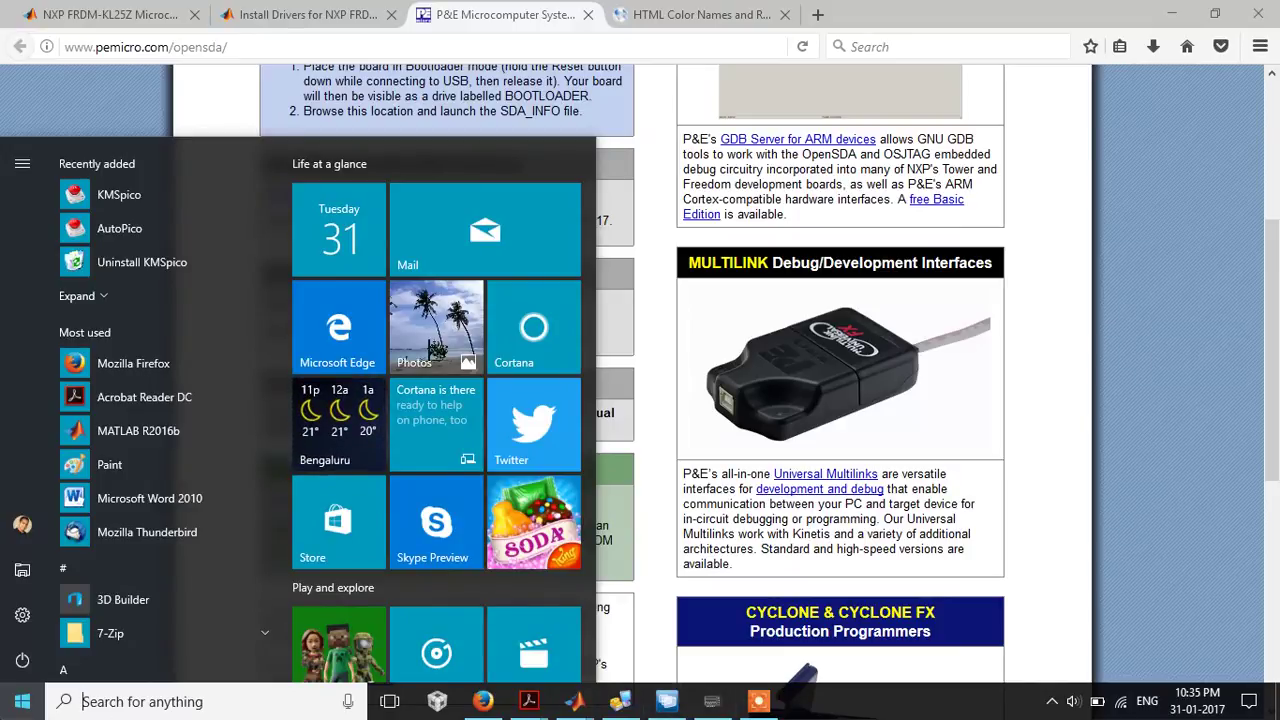
key("super")
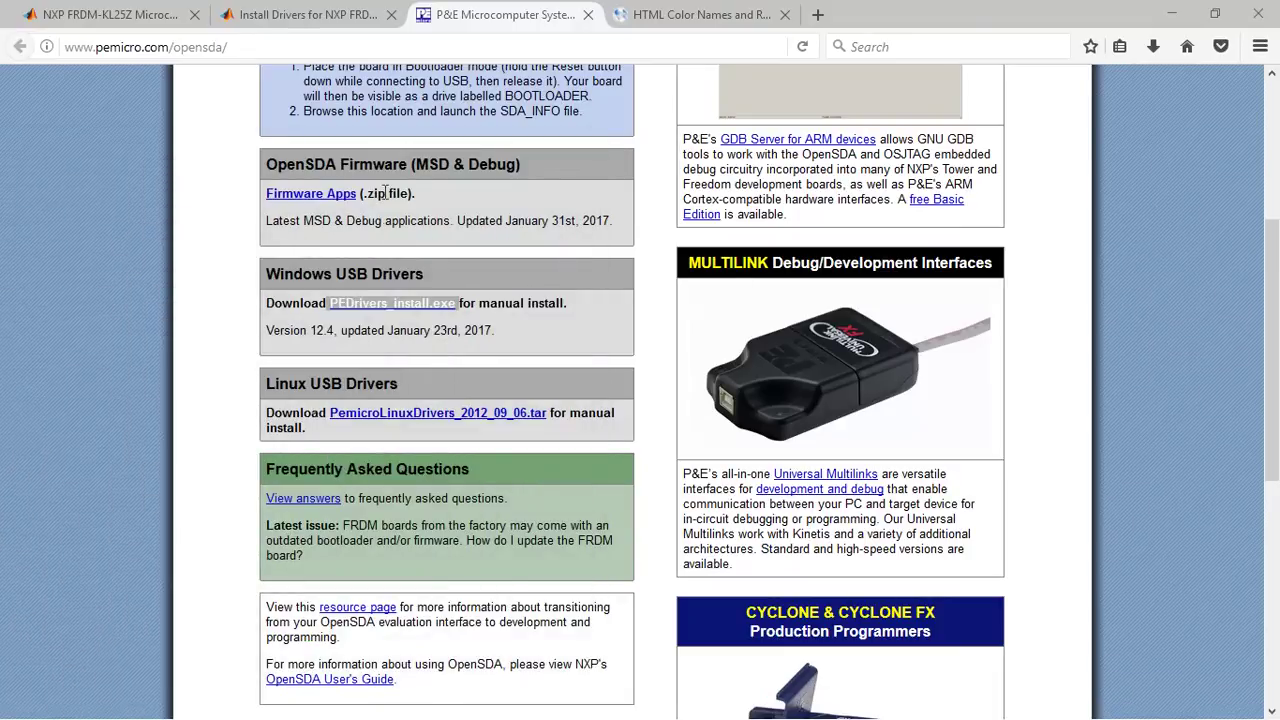
key("super+e")
Maximize File Explorer and open SDA_INFO.HTM from the FRDM-KL25Z (E:) drive
double_click(618, 128)
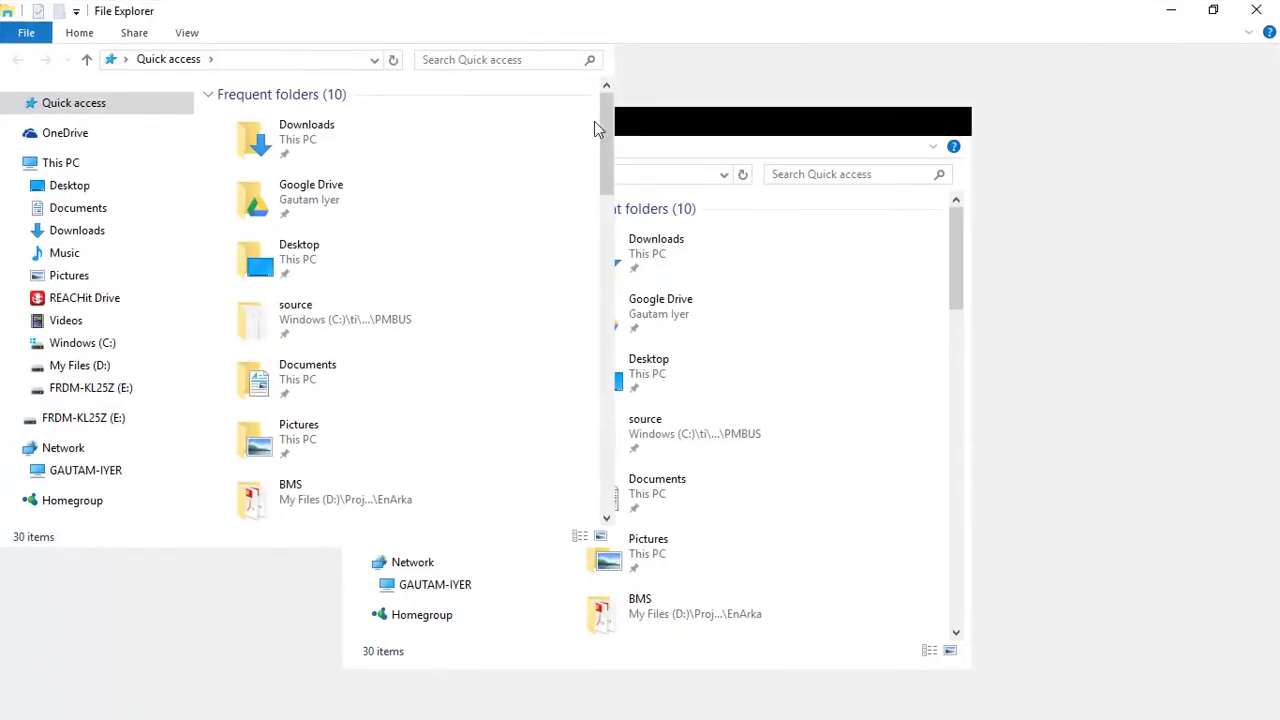
left_click(120, 343)
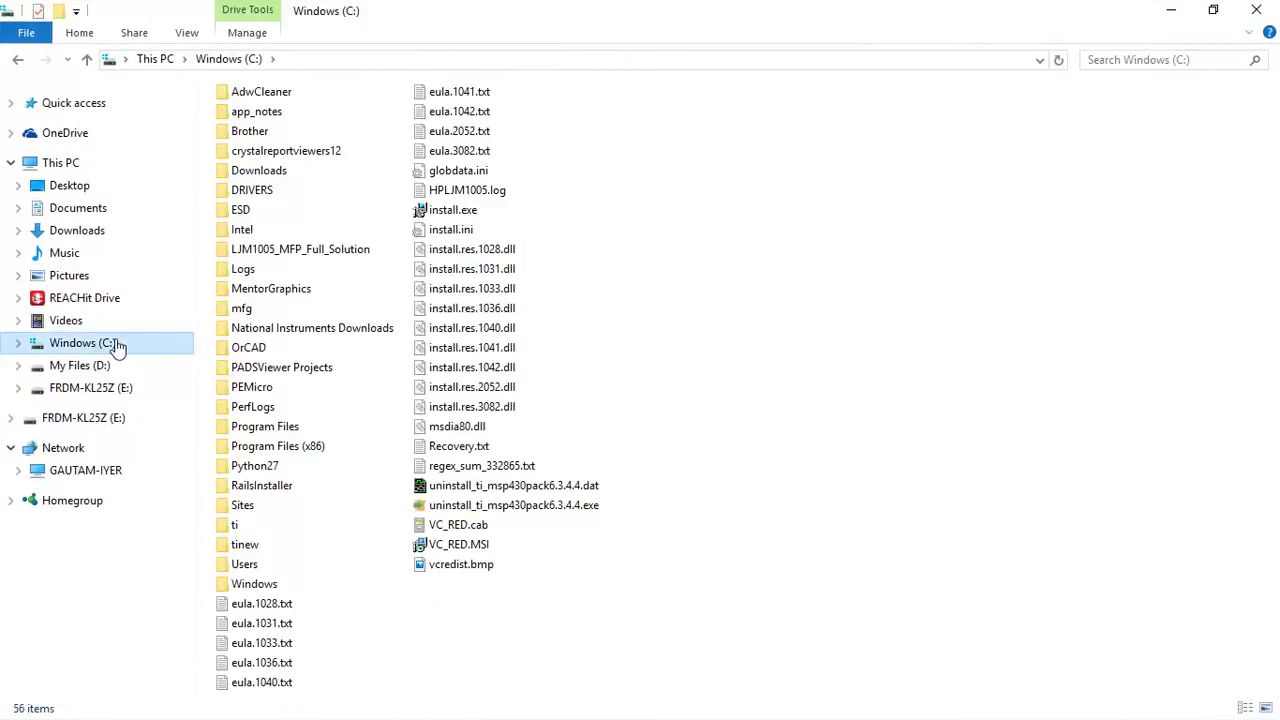
left_click(92, 388)
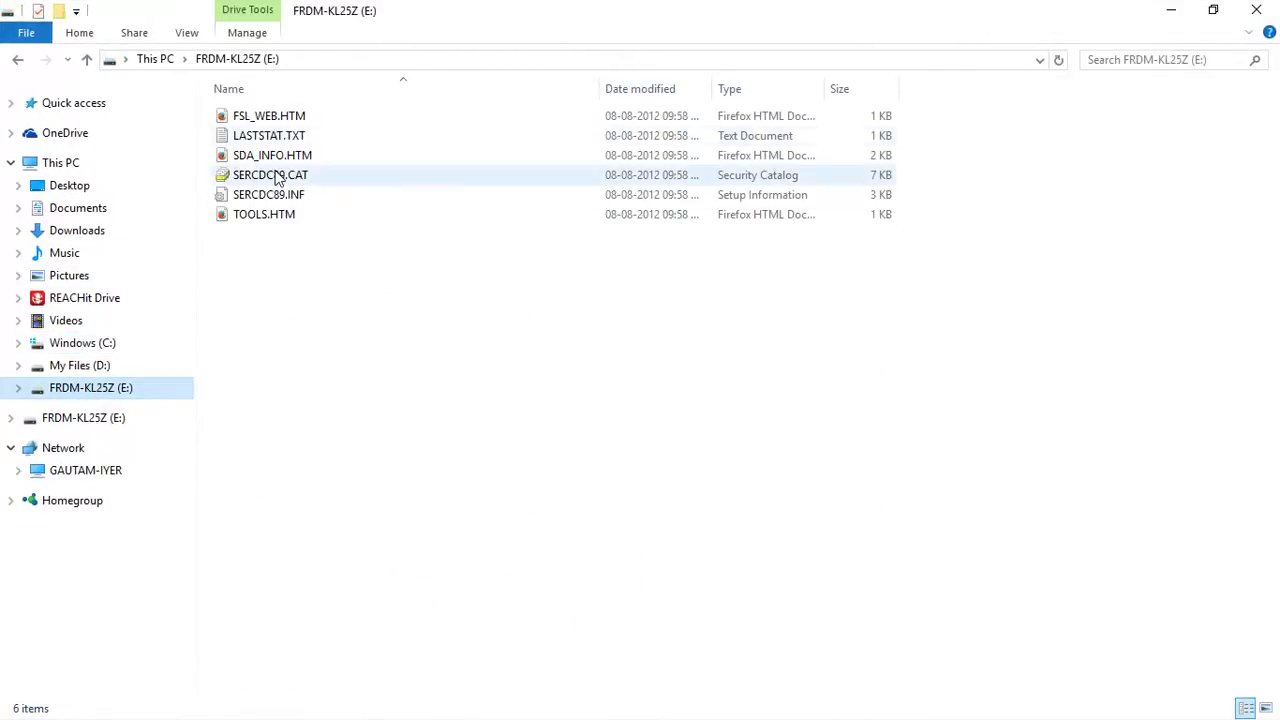
double_click(278, 158)
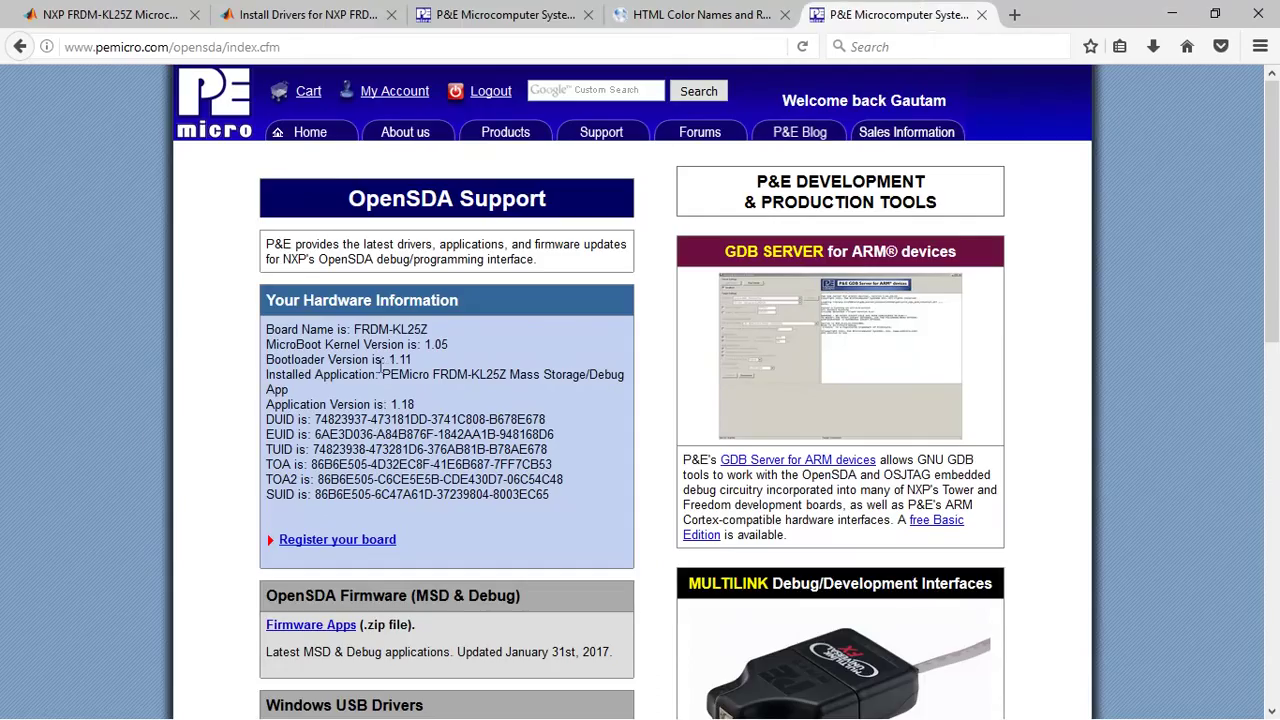
Verify the board reports bootloader version 1.11 and application version 1.18
left_click_drag(266, 360, 450, 366)
left_click(450, 368)
left_click_drag(448, 360, 267, 362)
left_click(267, 361)
left_click_drag(390, 360, 426, 366)
left_click(429, 365)
left_click_drag(390, 359, 440, 365)
left_click(440, 366)
left_click_drag(389, 404, 424, 409)
left_click(431, 410)
Return to the P&E OpenSDA tab showing the PEDrivers_install.exe download
left_click(517, 10)
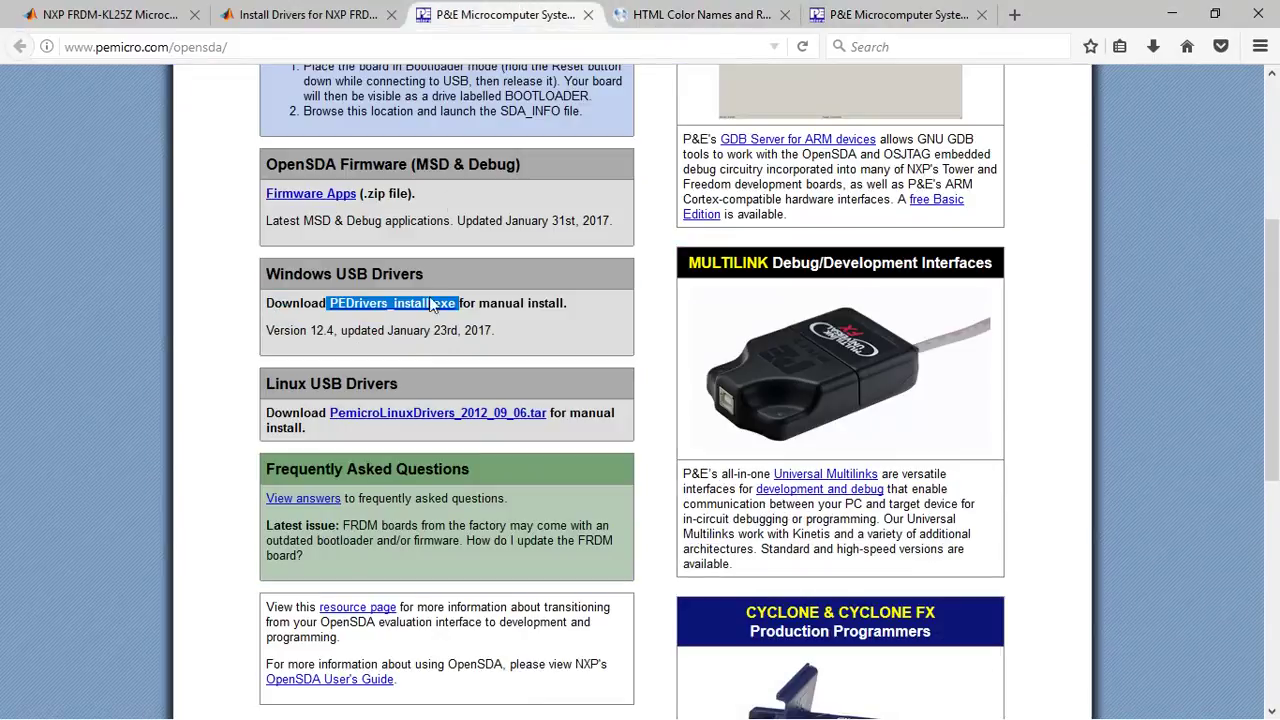
scroll(492, 440, "up", 2)
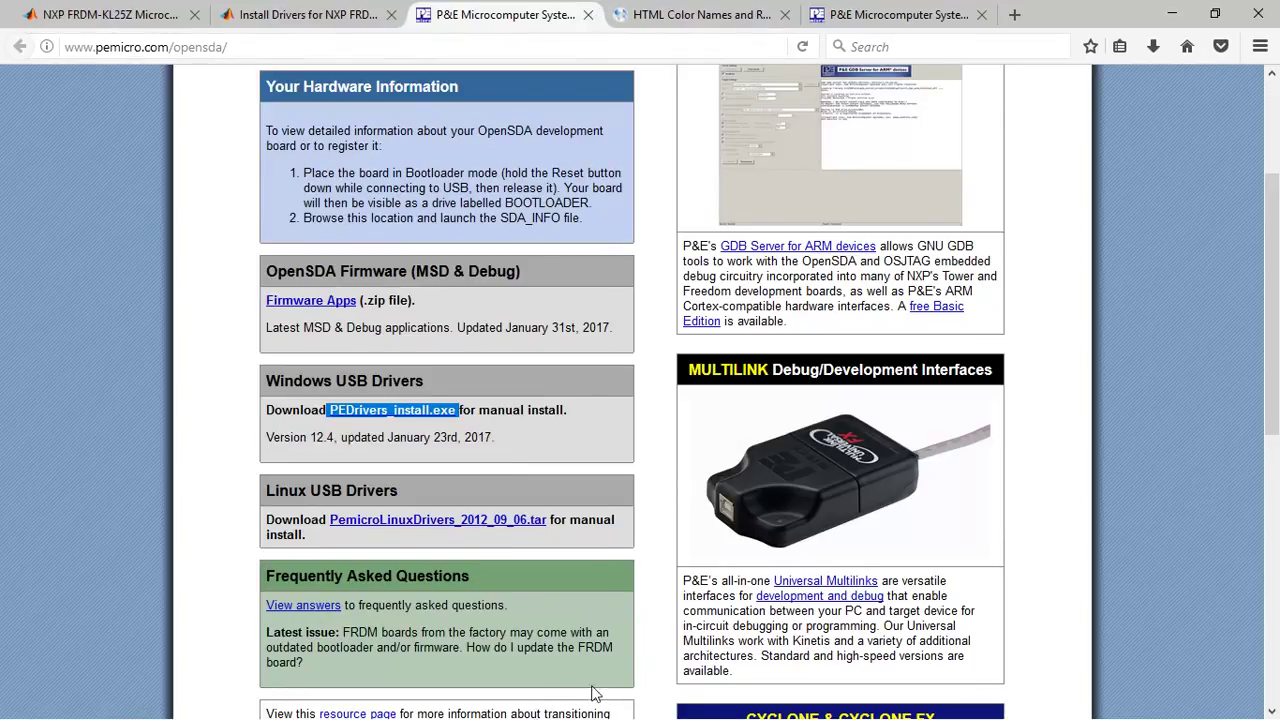
key("super")
Read MATLAB Help's 'Install OpenSDA Firmware on FRDM-KL25Z Board' page, then minimize Help
mouse_move(577, 700)
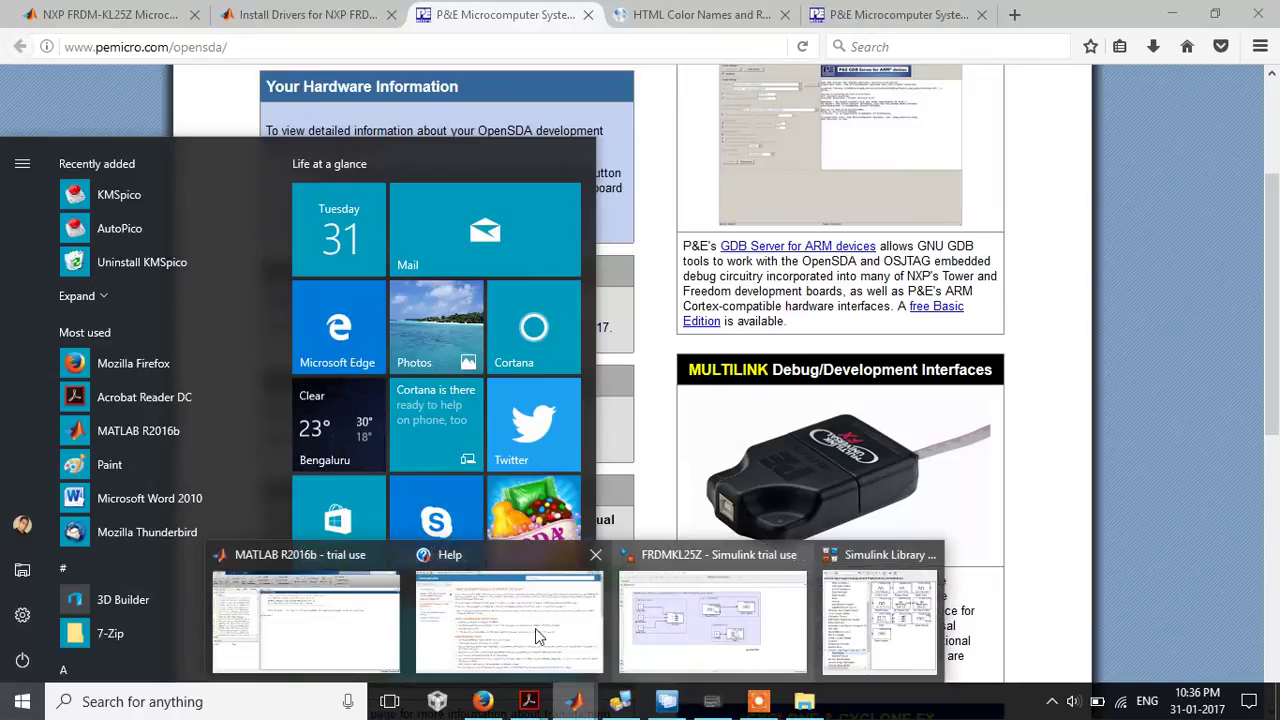
left_click(535, 628)
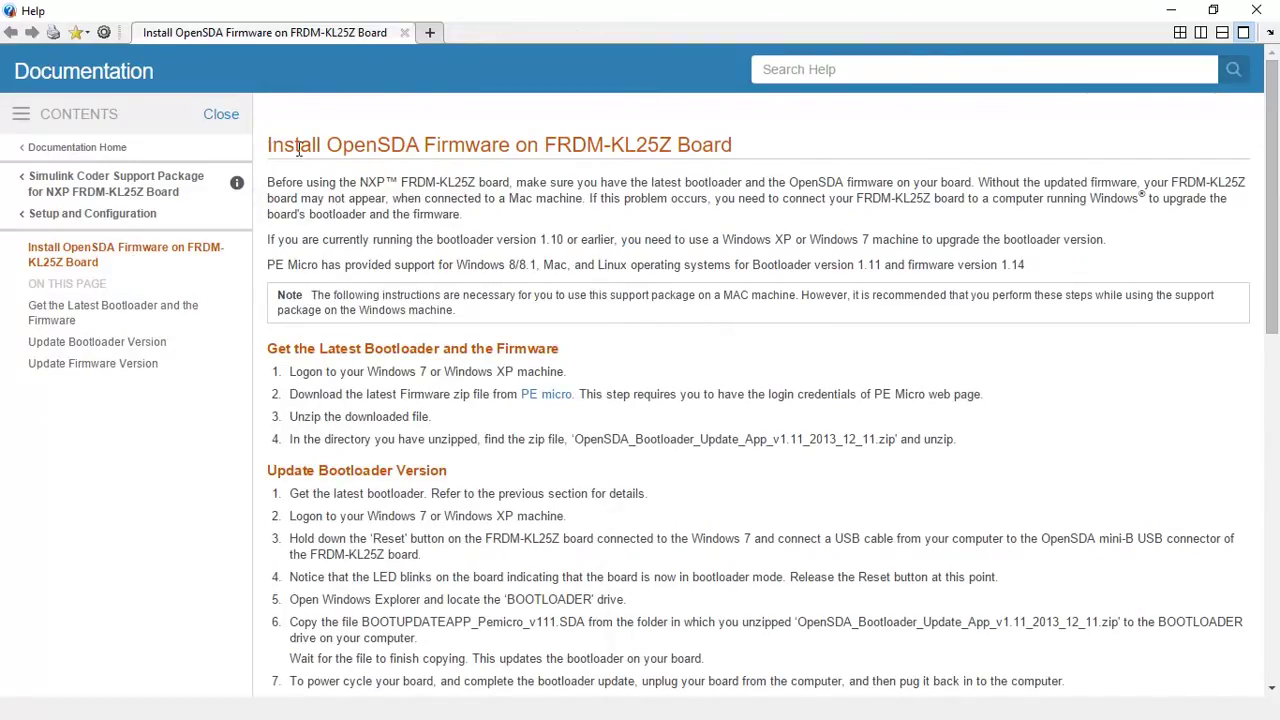
left_click_drag(268, 148, 757, 134)
left_click(763, 137)
scroll(480, 459, "down", 3)
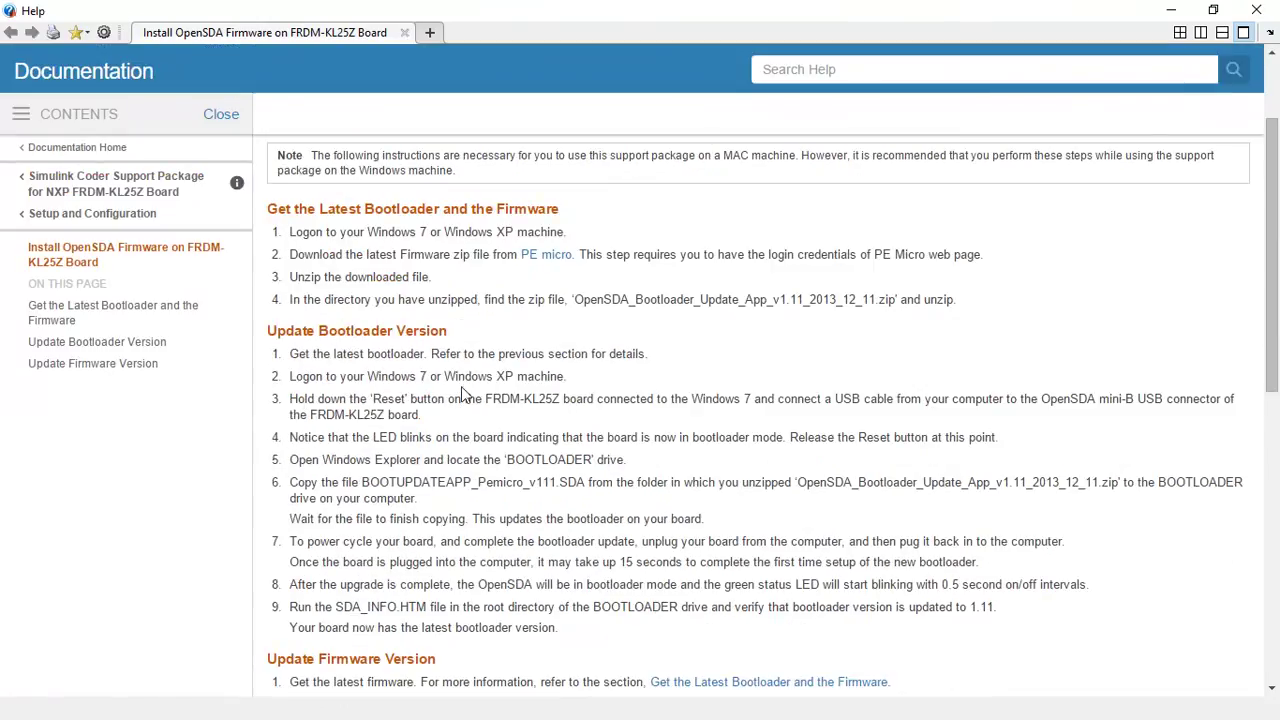
scroll(453, 468, "down", 6)
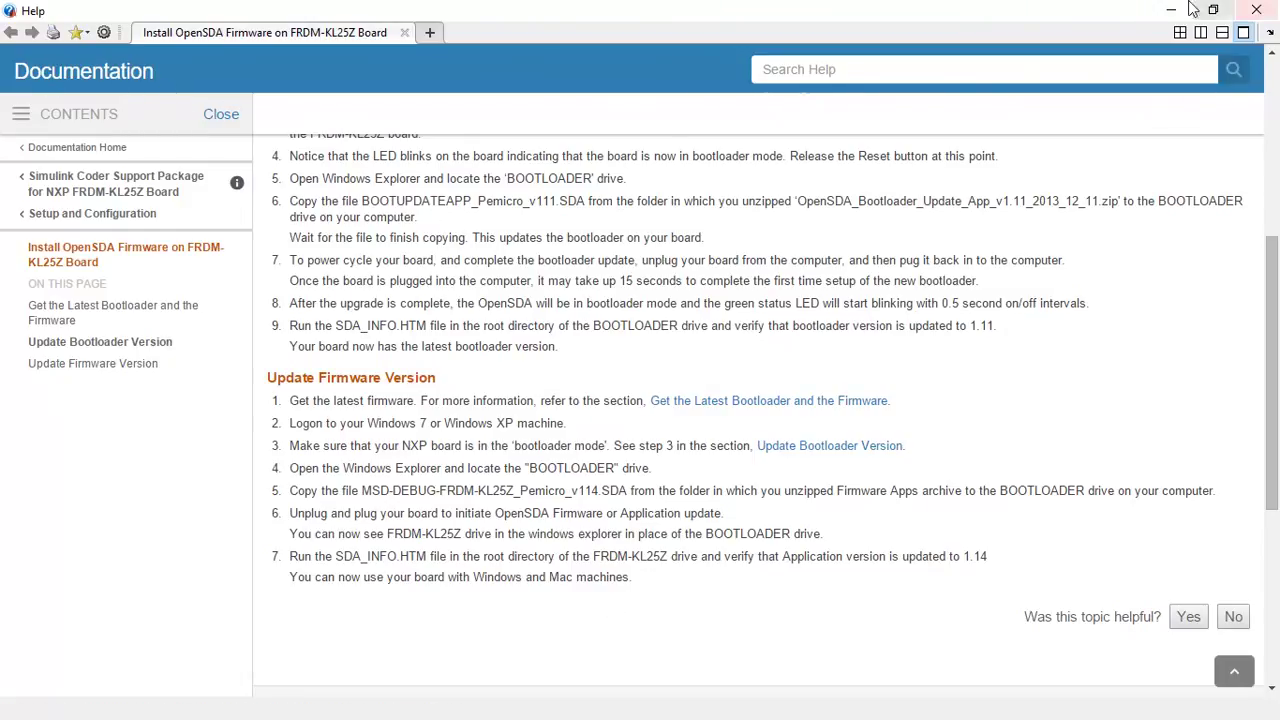
scroll(906, 305, "up", 5)
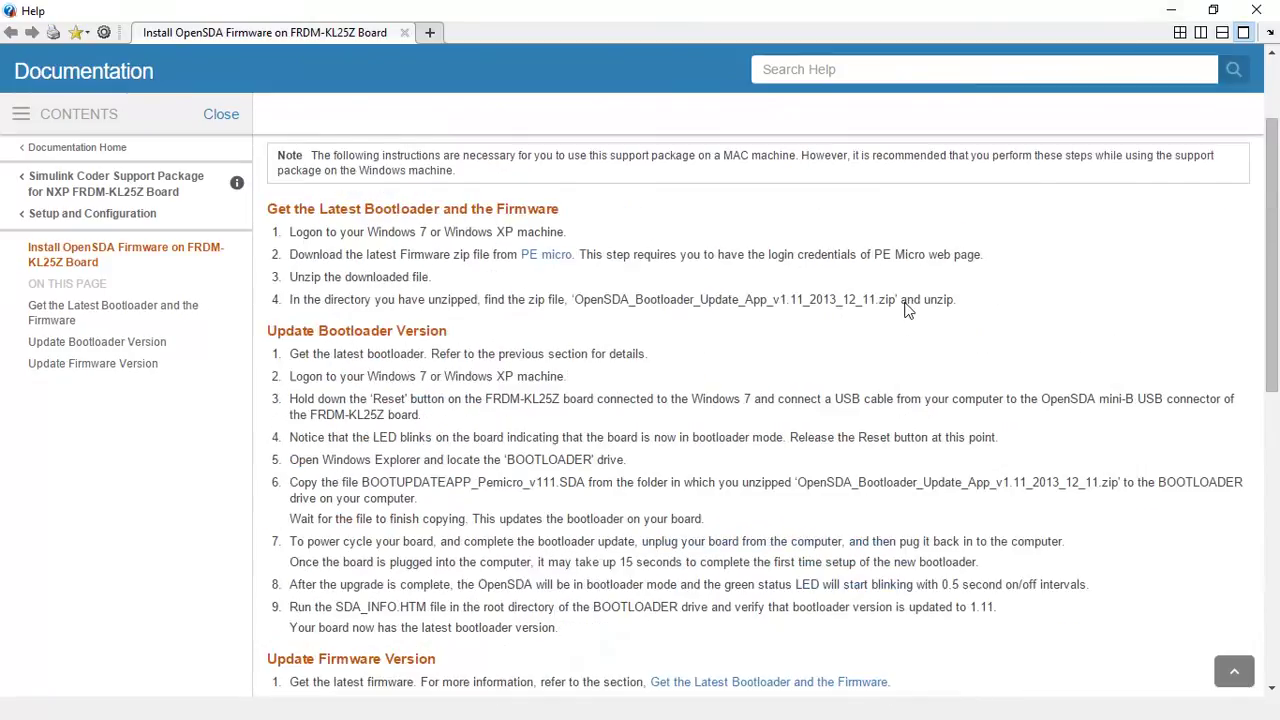
scroll(906, 305, "up", 3)
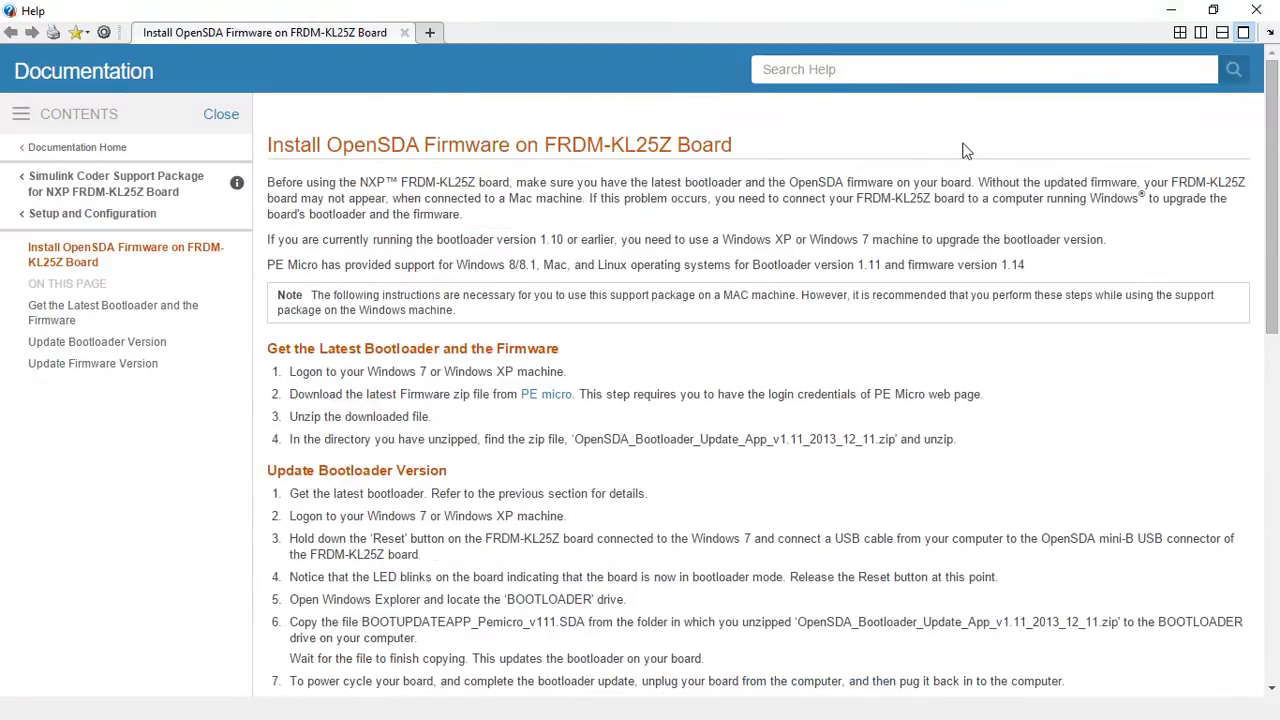
left_click(1170, 10)
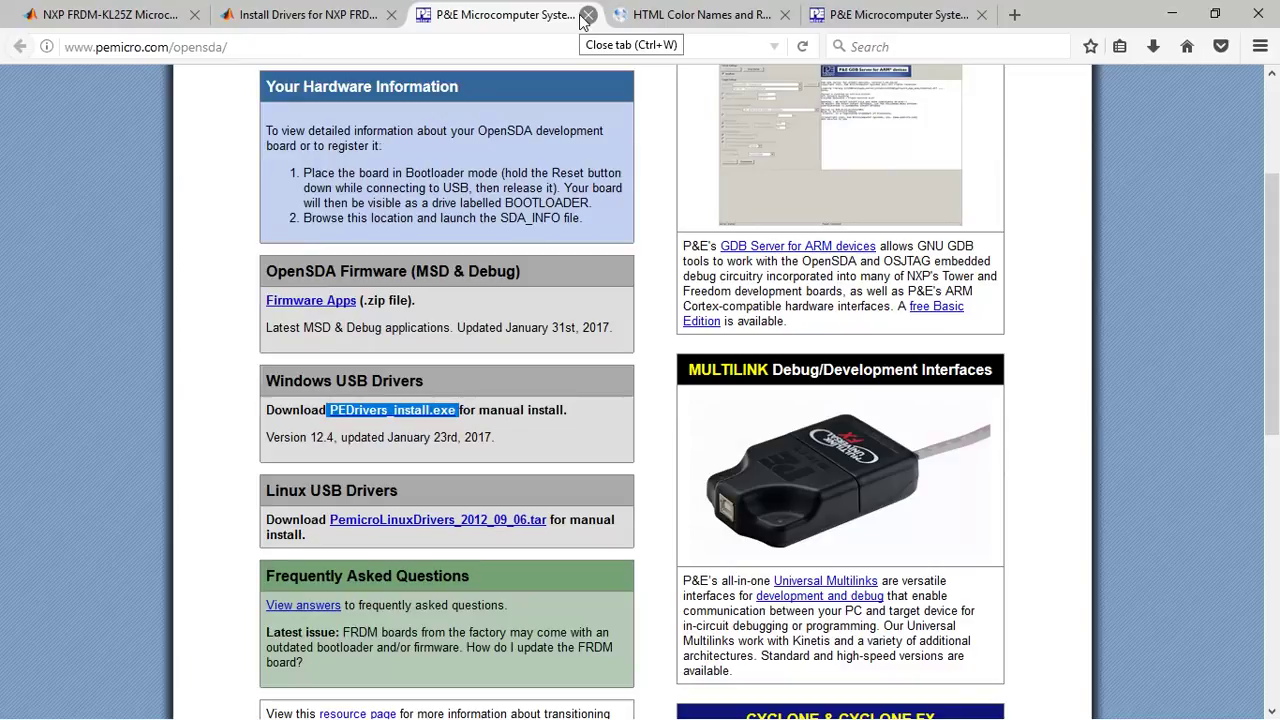
Minimize Firefox, bring up the FRDMKL25Z Simulink model and select its FRDM-KL25Z platform area
left_click(1171, 12)
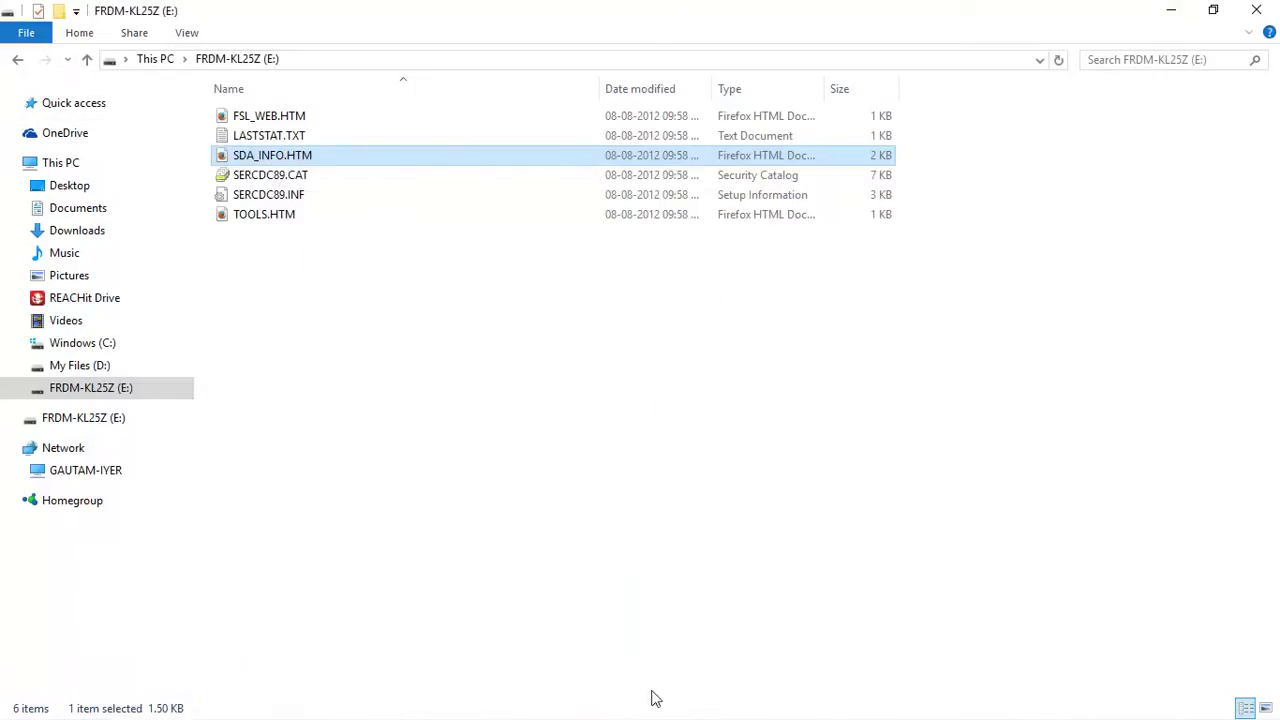
key("super")
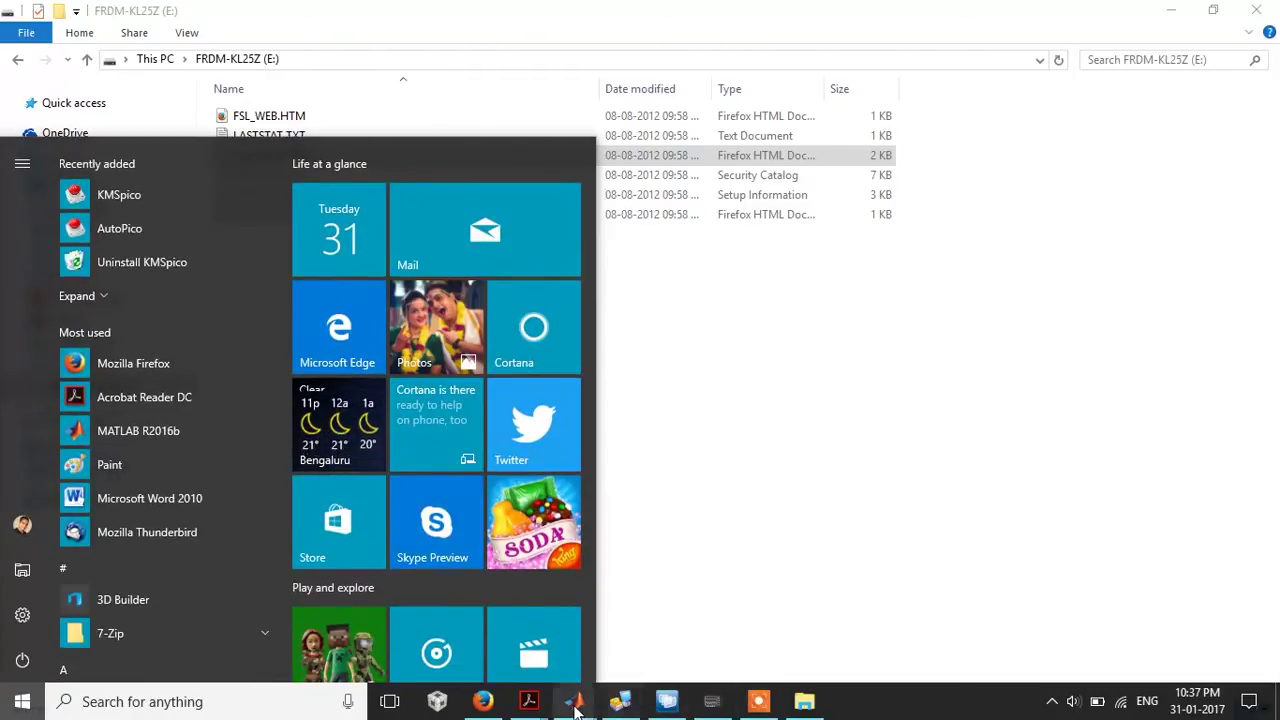
mouse_move(575, 701)
mouse_move(683, 648)
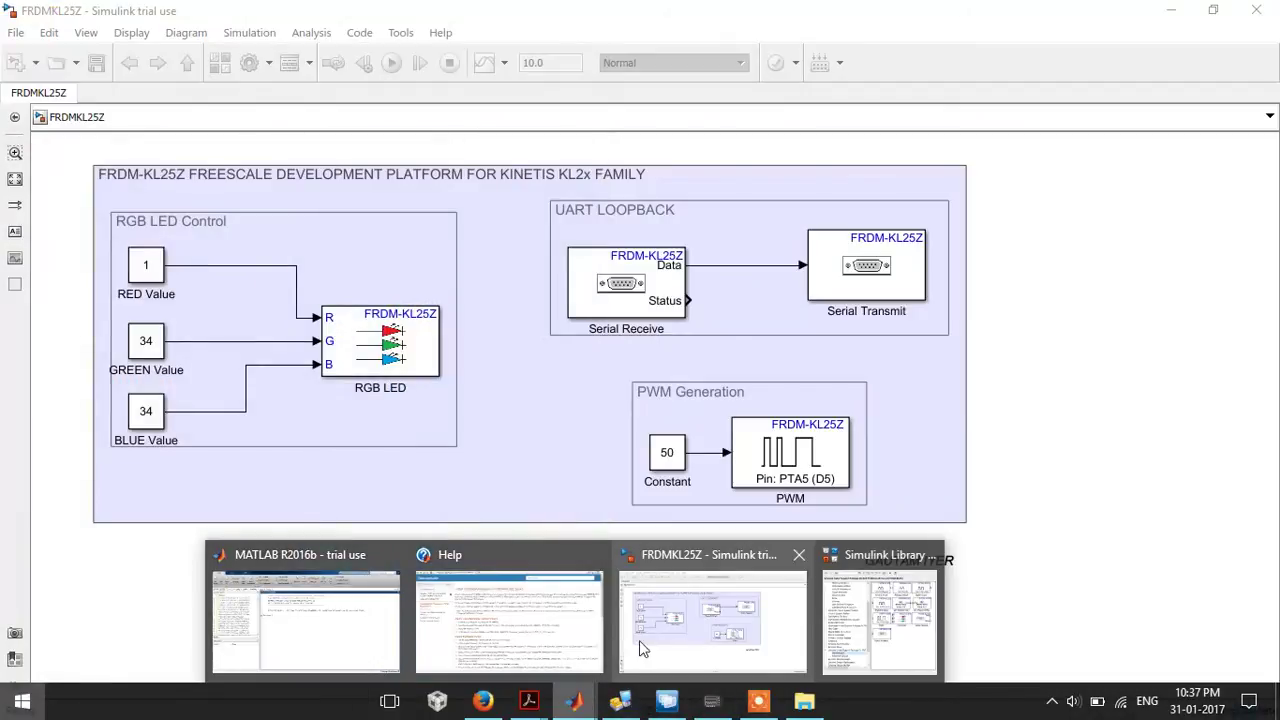
left_click(698, 645)
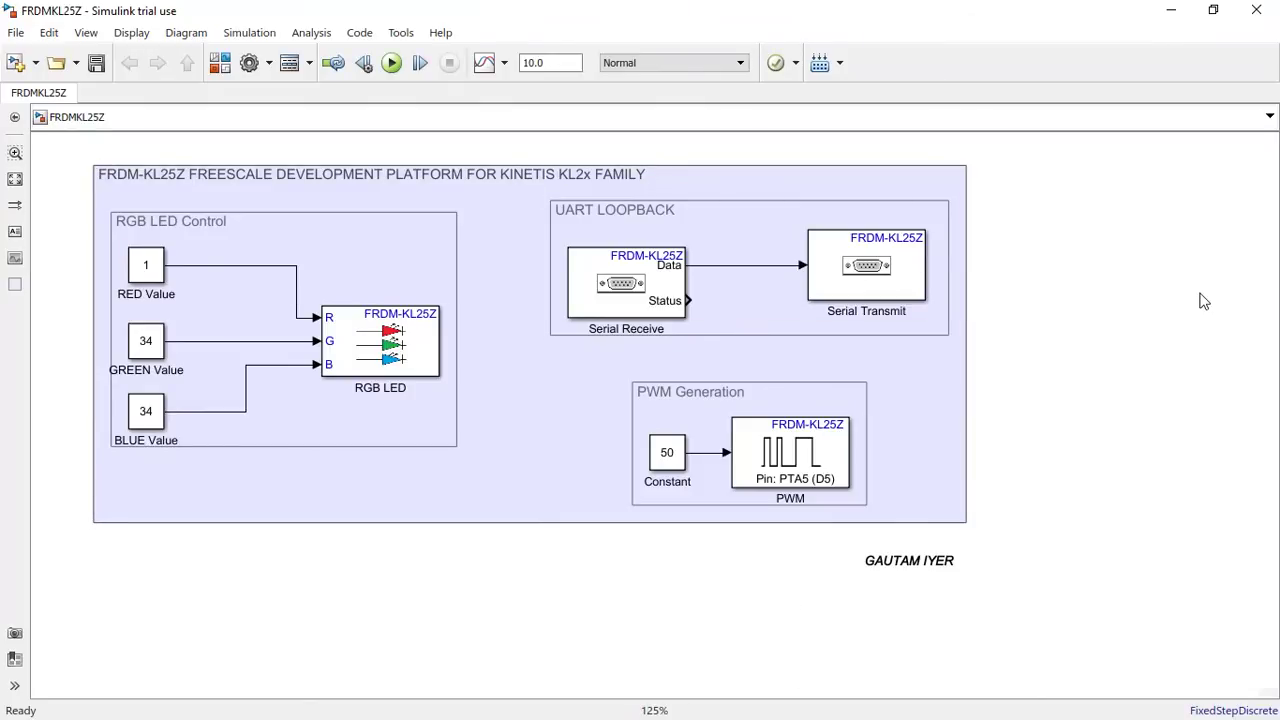
left_click(507, 180)
key("super")
In the Library Browser, show the FRDM-KL25Z blocks of the NXP support package
mouse_move(575, 706)
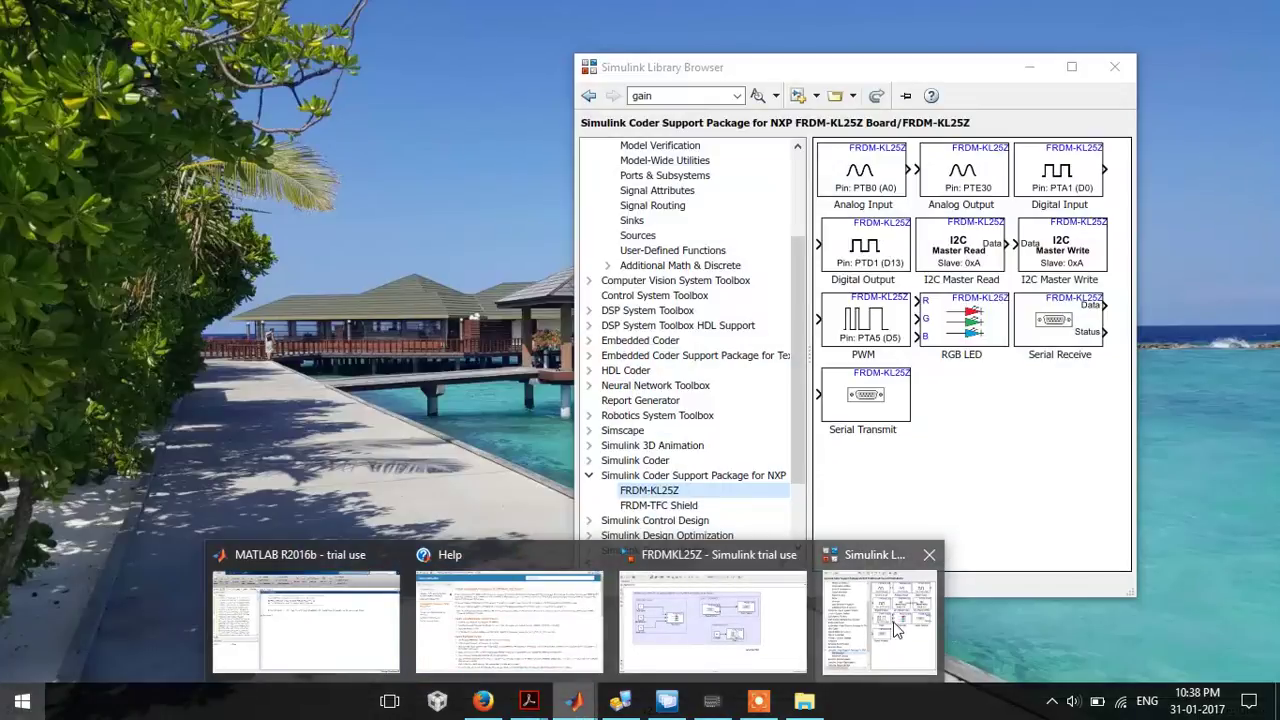
left_click(897, 627)
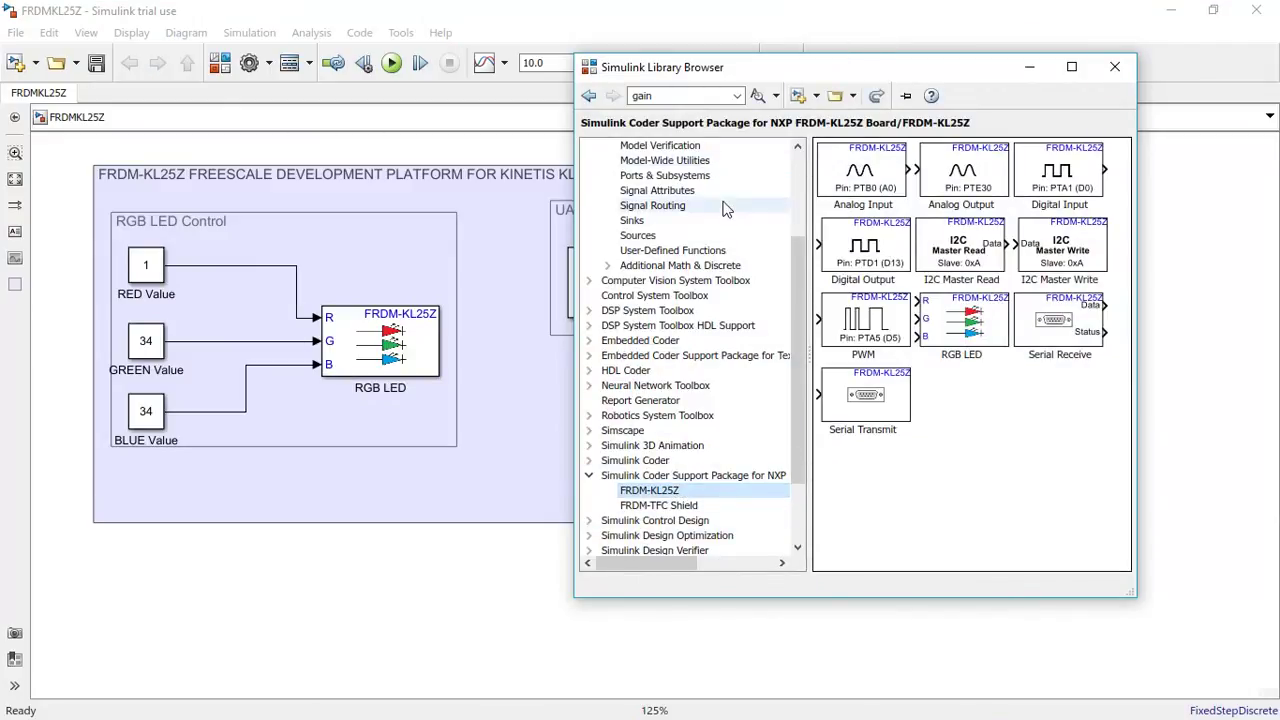
left_click(652, 478)
mouse_move(657, 563)
left_mouse_down()
mouse_move(719, 568)
mouse_move(640, 568)
left_mouse_up()
left_click(640, 490)
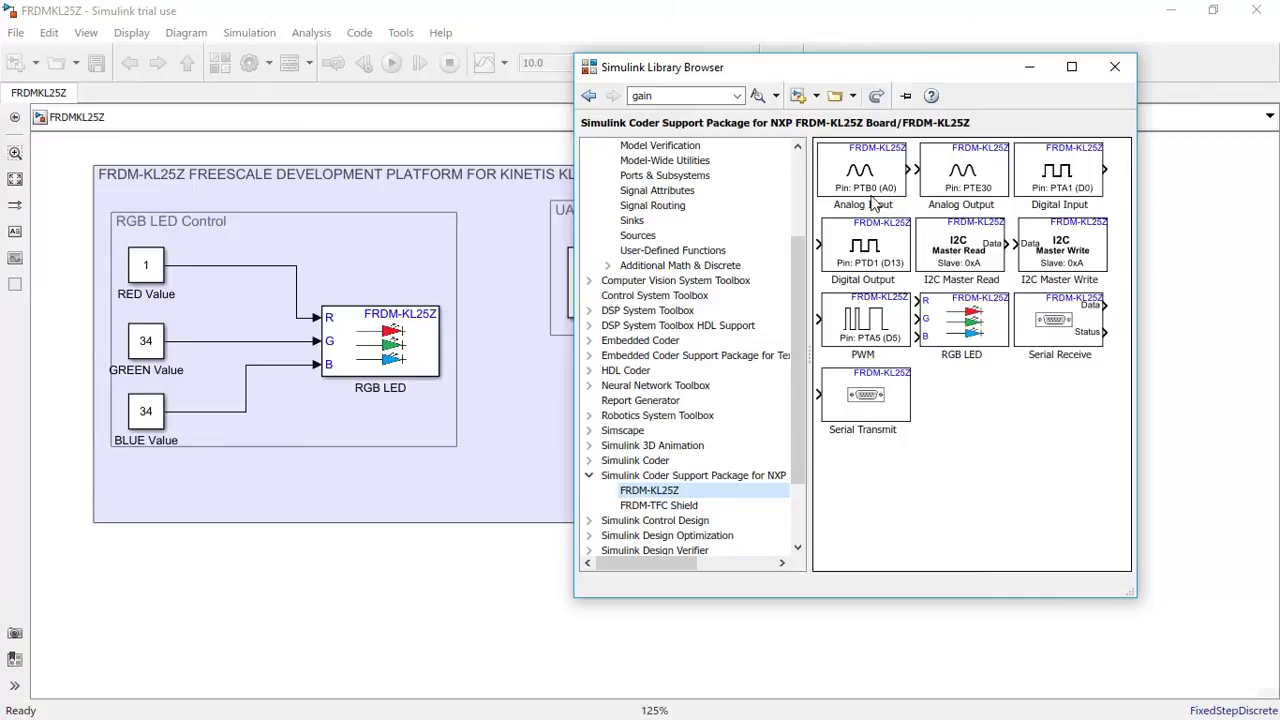
mouse_move(872, 203)
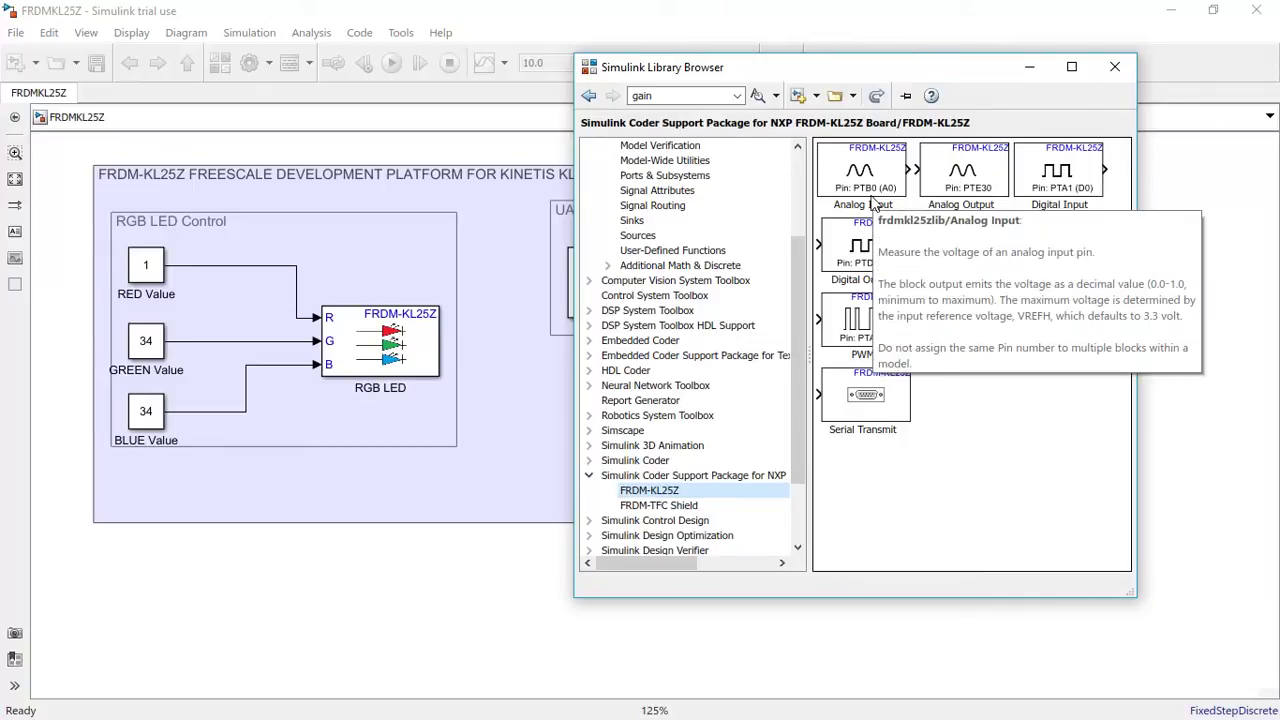
Browse the TI C2000 processor families (C2802x, C2833x, F2837xD, F2837xS, F2807x), then return to FRDM-KL25Z
left_click(738, 357)
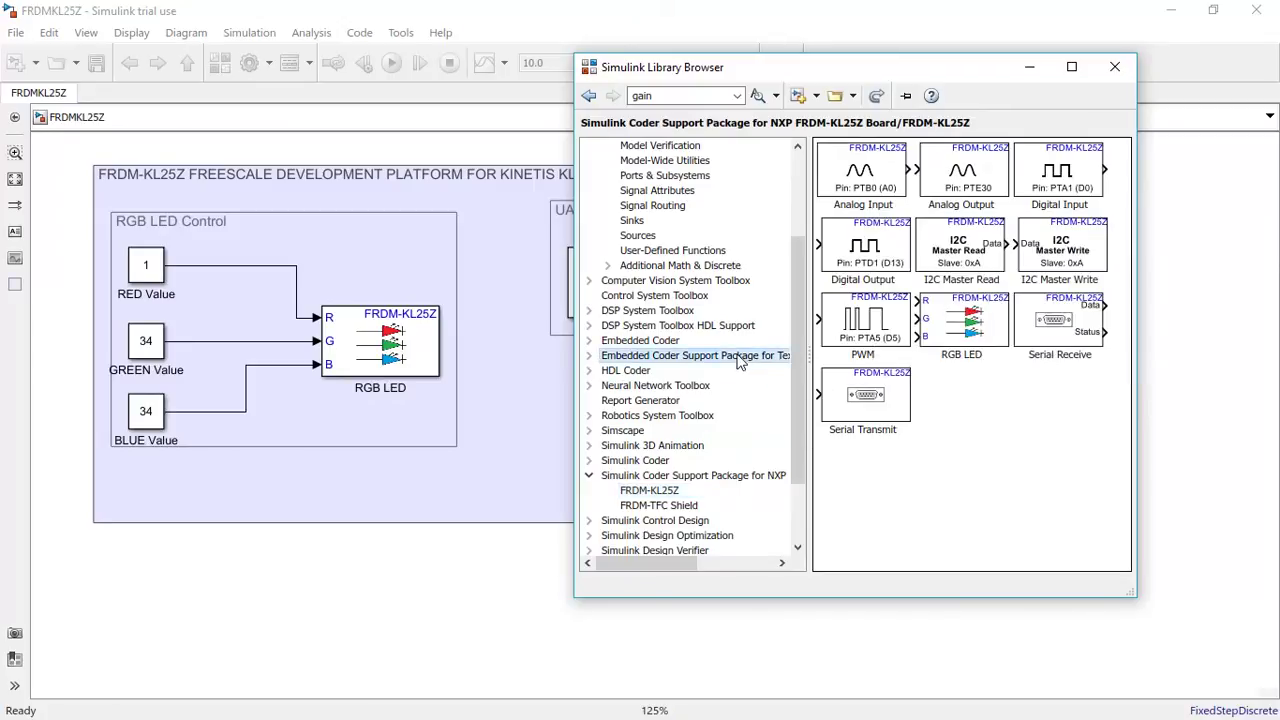
left_click(589, 356)
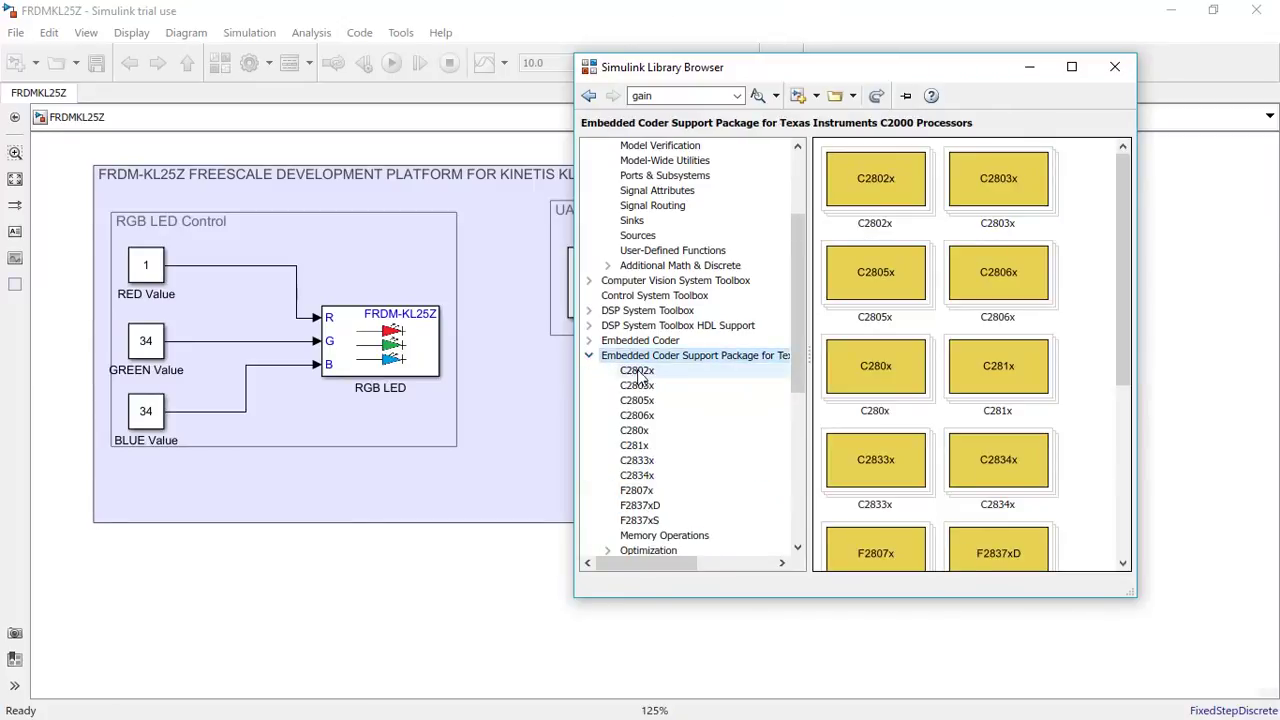
left_click(636, 371)
left_click(638, 462)
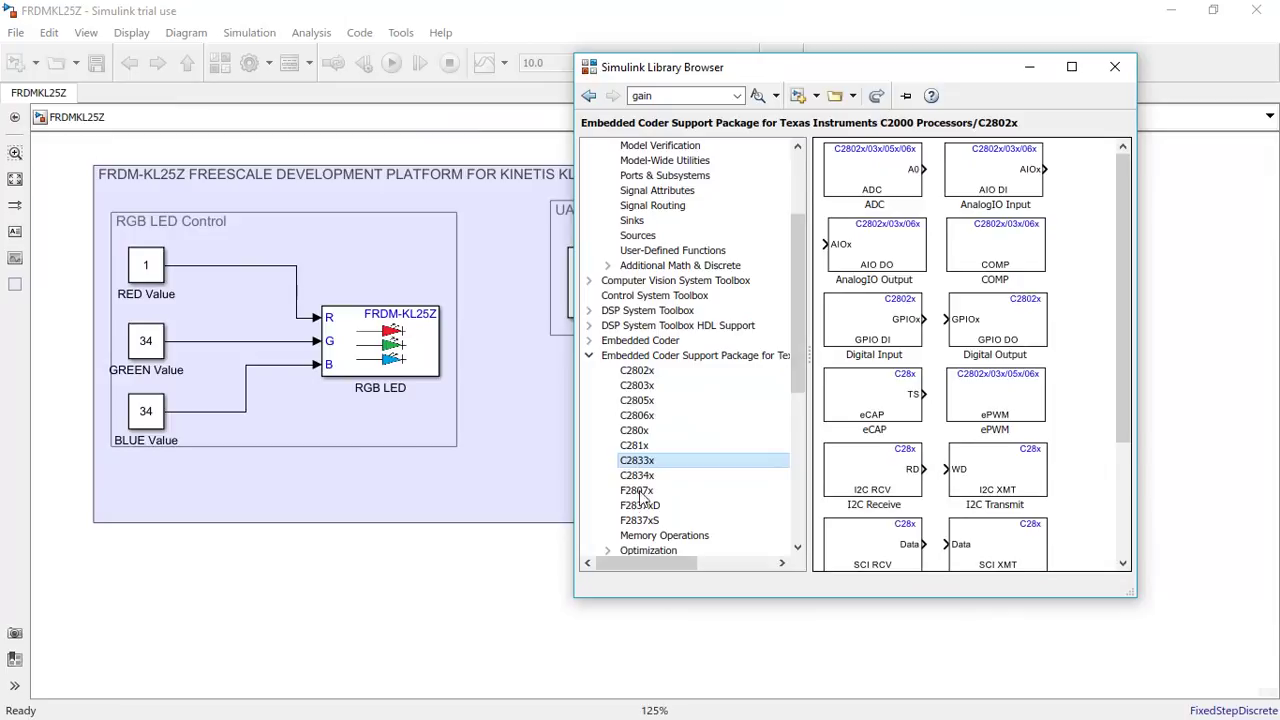
left_click(641, 506)
left_click(646, 521)
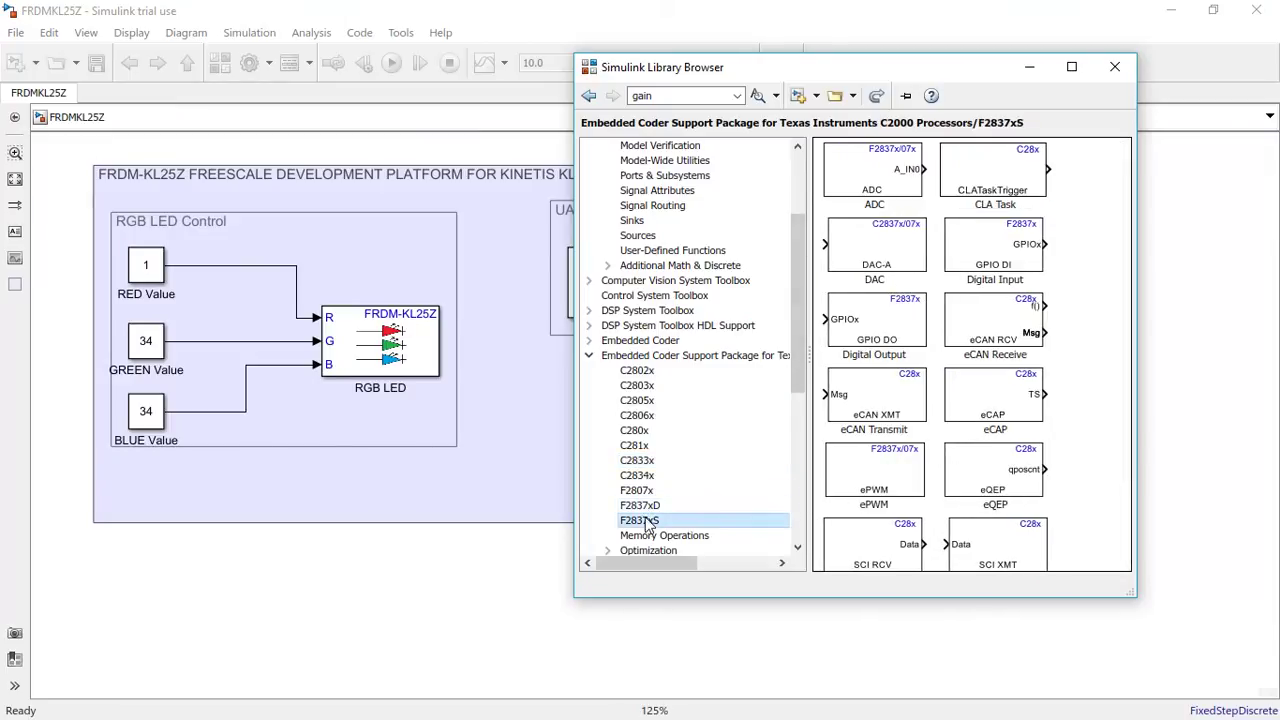
left_click(637, 490)
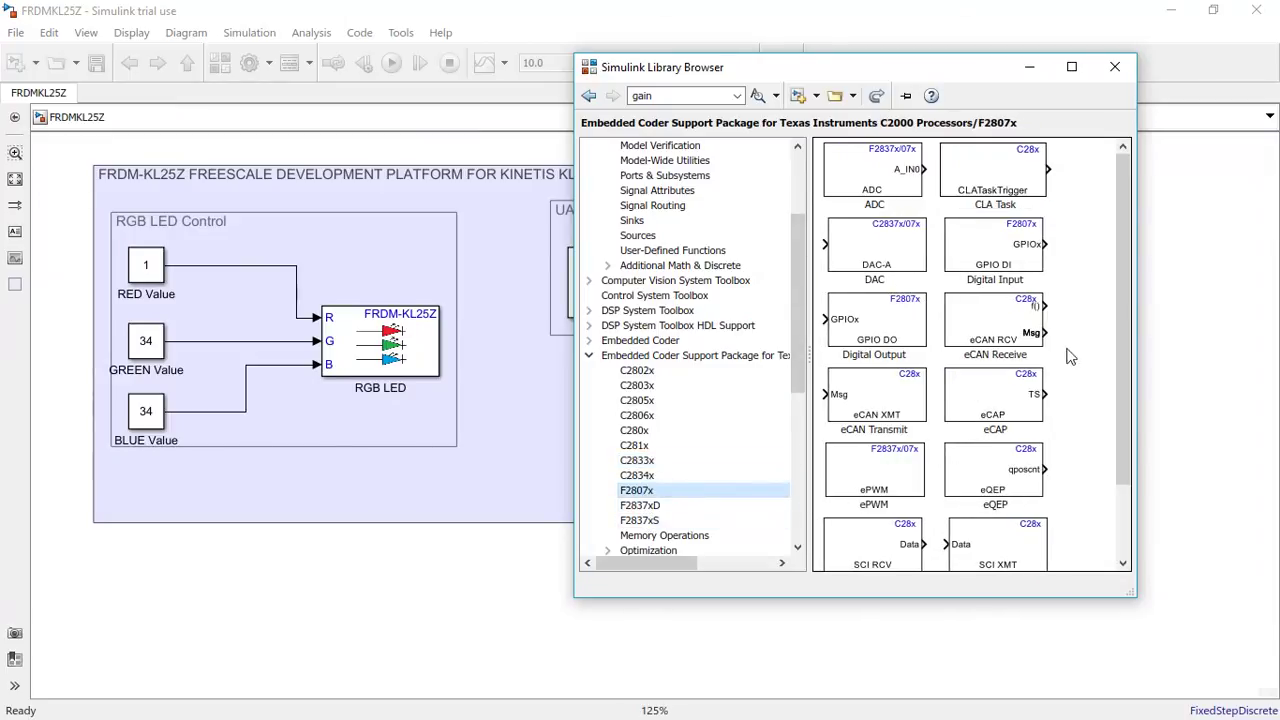
left_click_drag(1122, 340, 1114, 290)
left_click(589, 355)
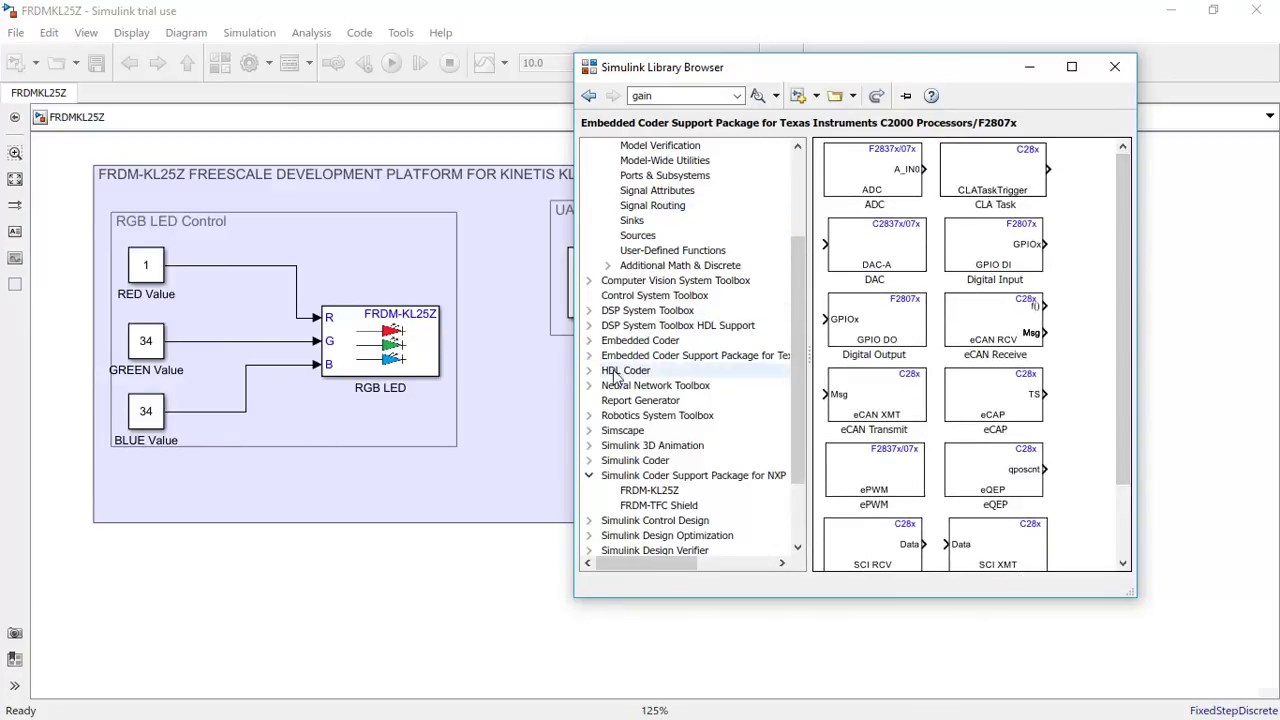
left_click(648, 490)
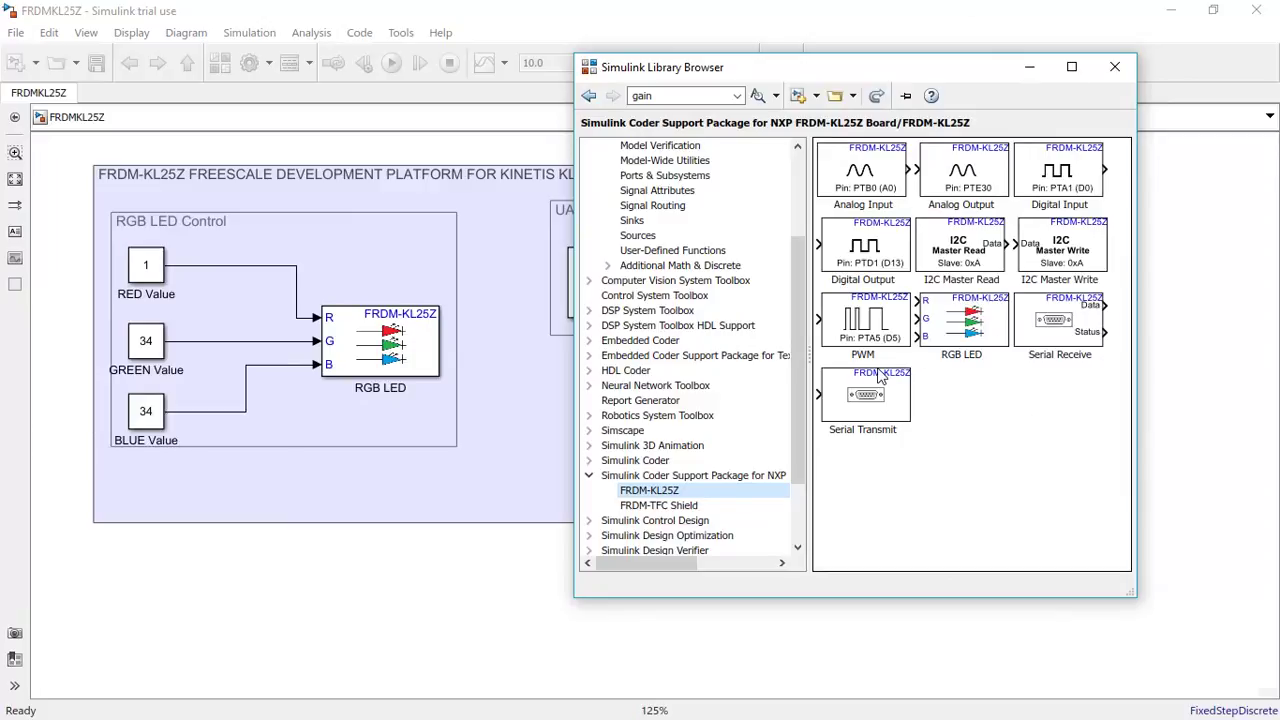
mouse_move(874, 375)
Relabel the PWM section's Constant block as 'Duty' and save the model
left_click(1116, 68)
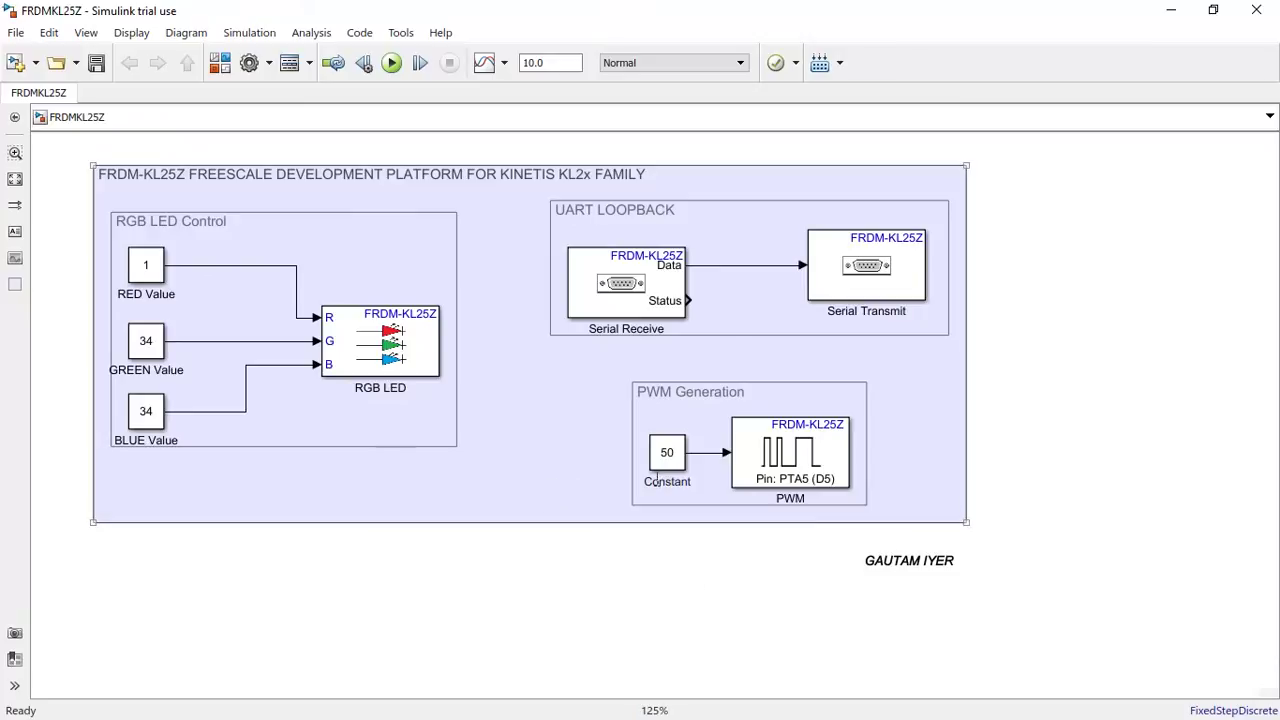
double_click(647, 487)
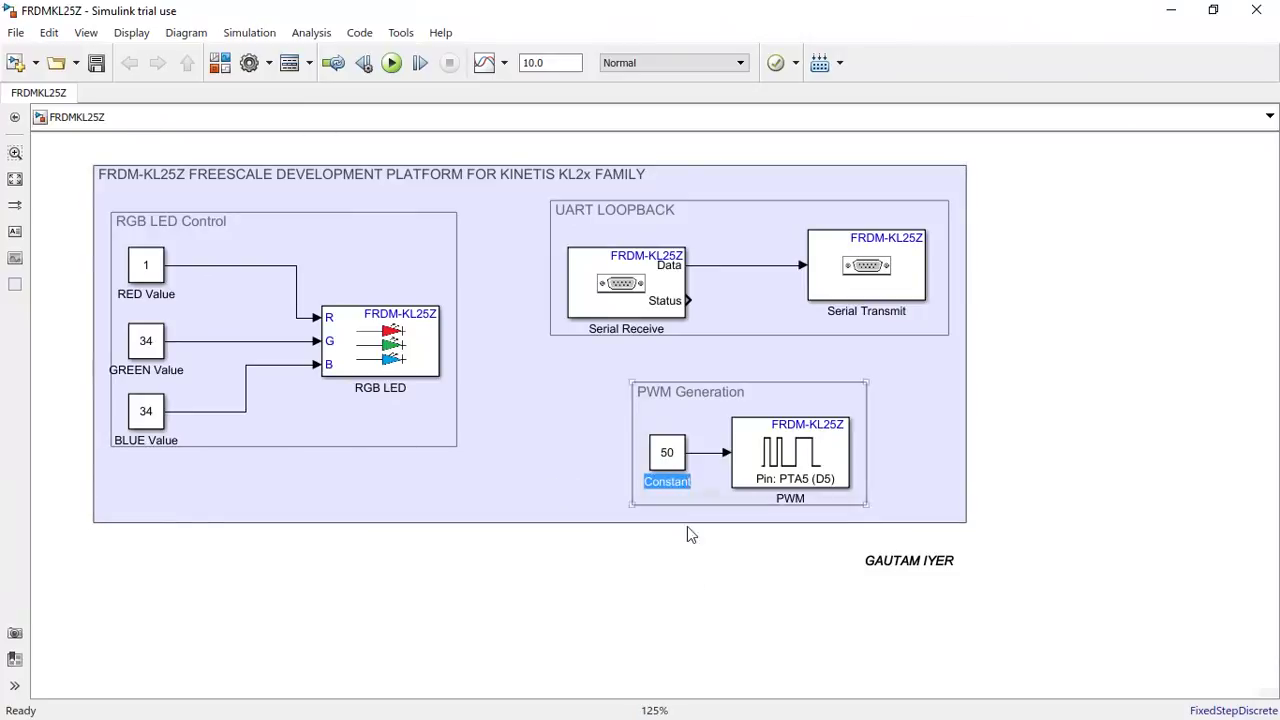
type("Duty")
left_click(1040, 479)
left_click(580, 488)
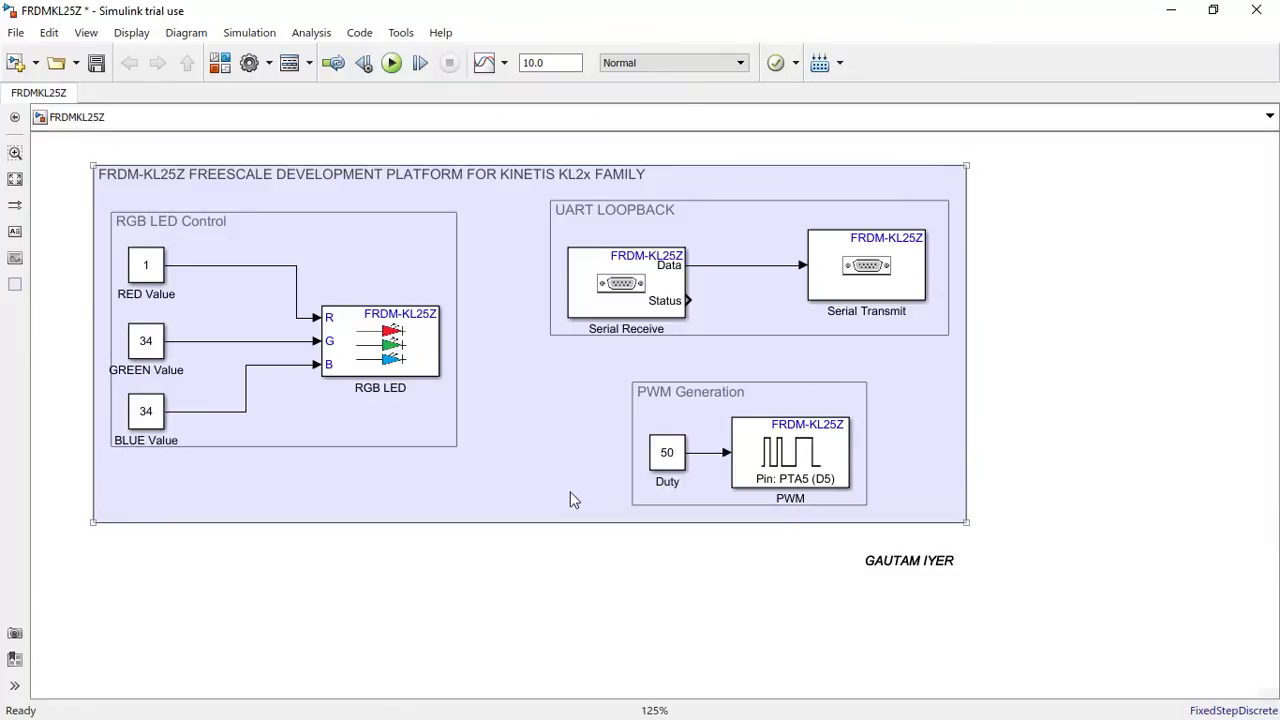
key("ctrl+s")
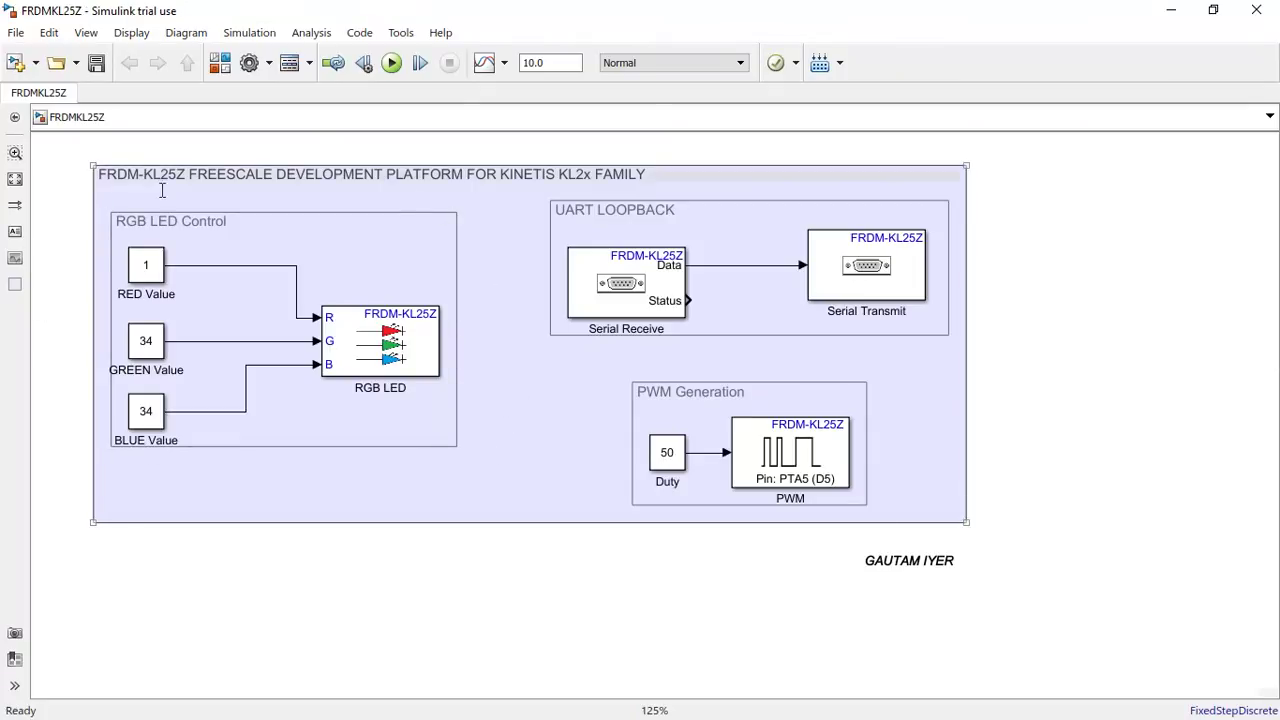
Inspect the RGB LED Control, FRDM-KL25Z platform and UART LOOPBACK areas of the model
left_click(248, 414)
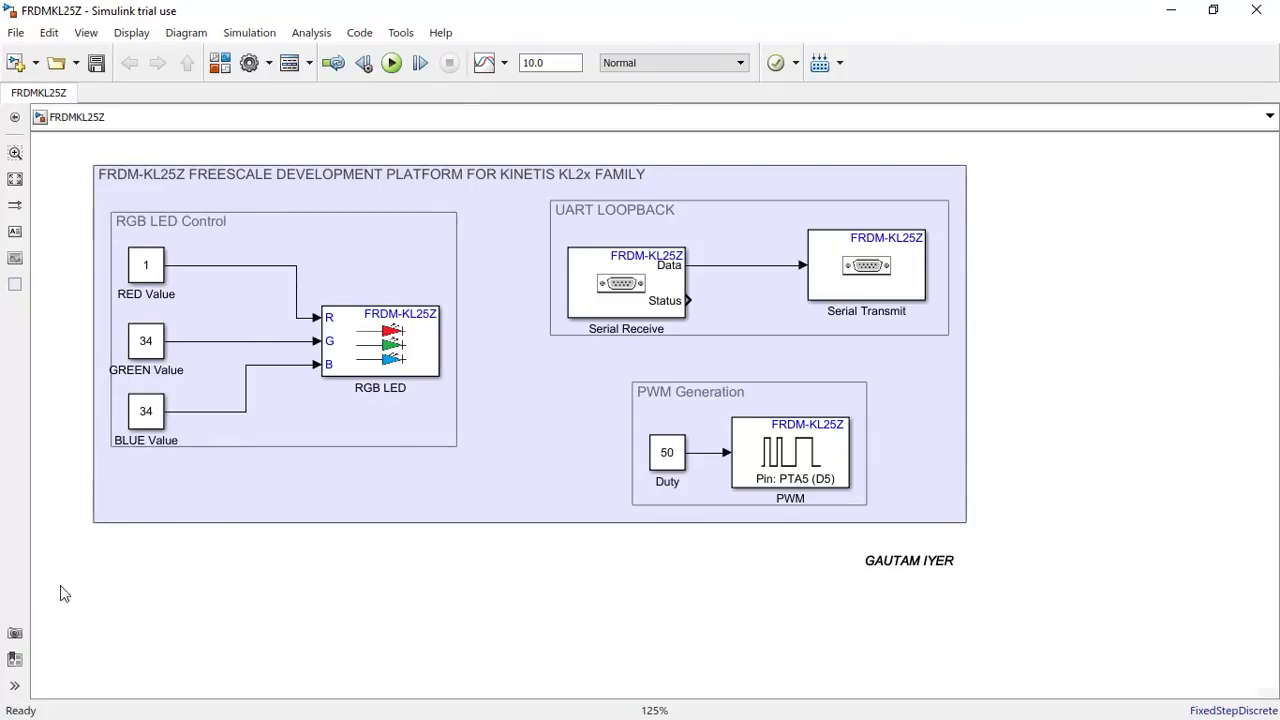
left_click(375, 475)
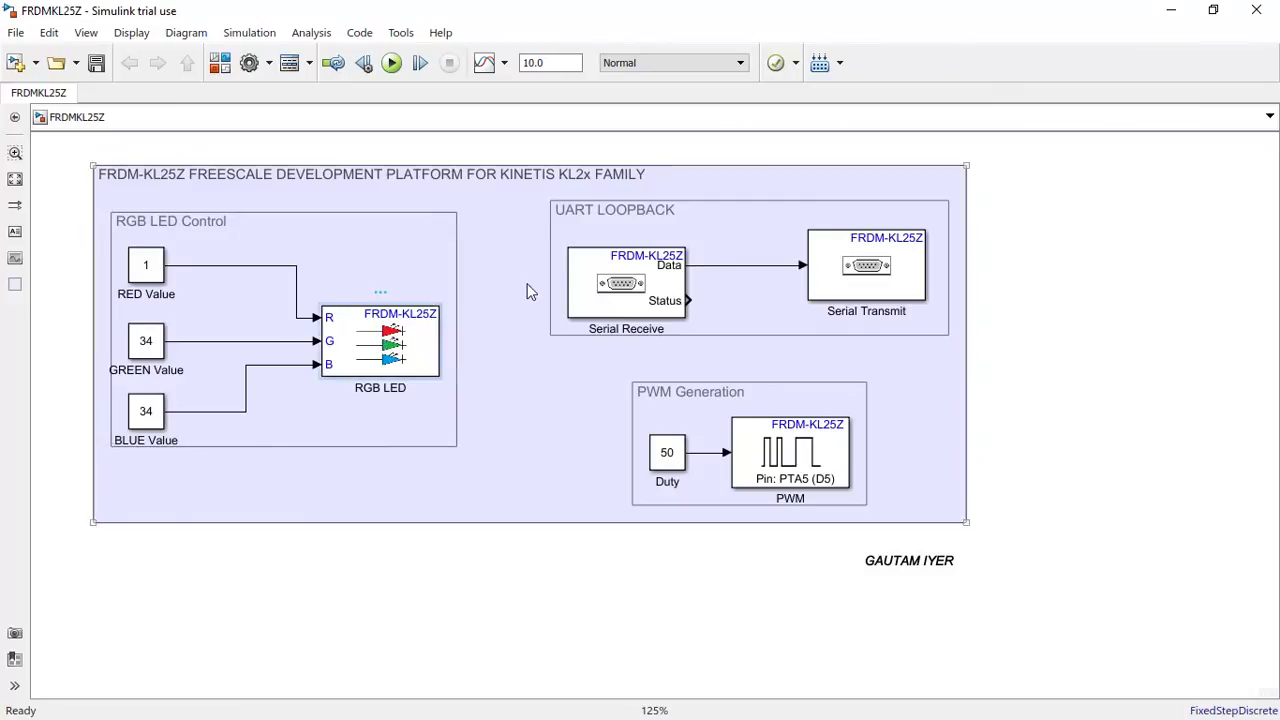
left_click(600, 228)
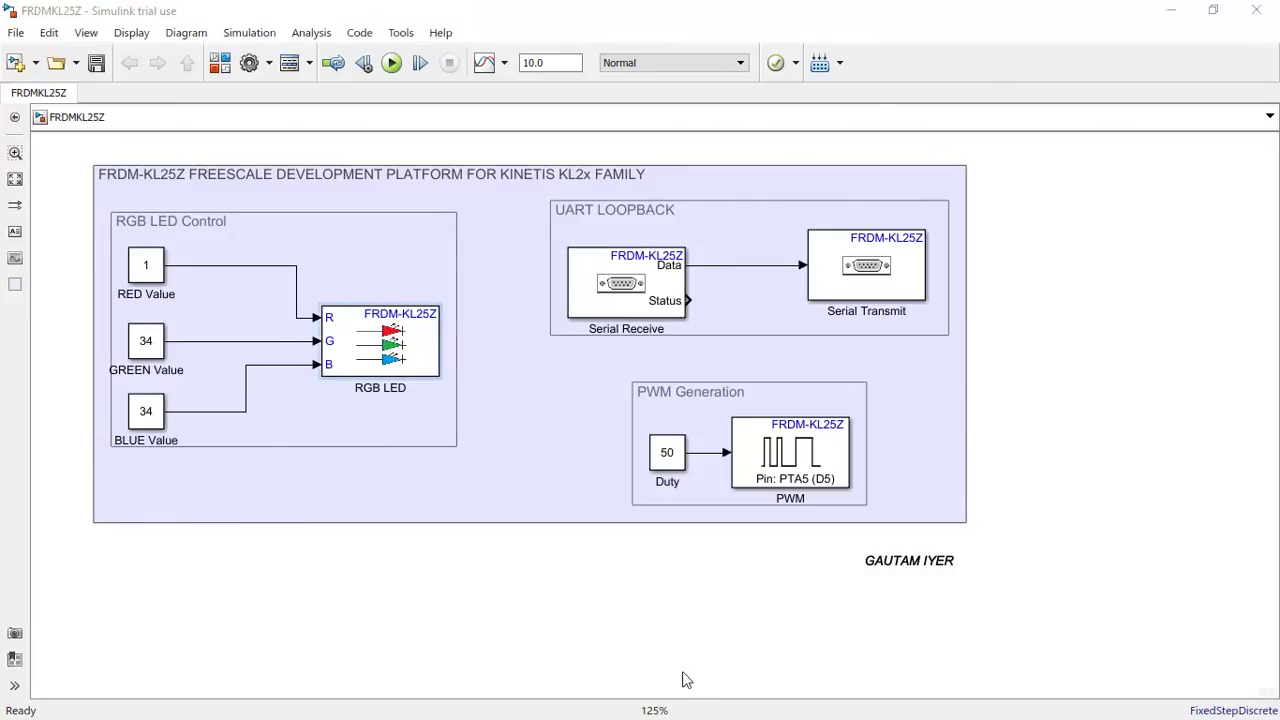
key("super")
left_click(618, 701)
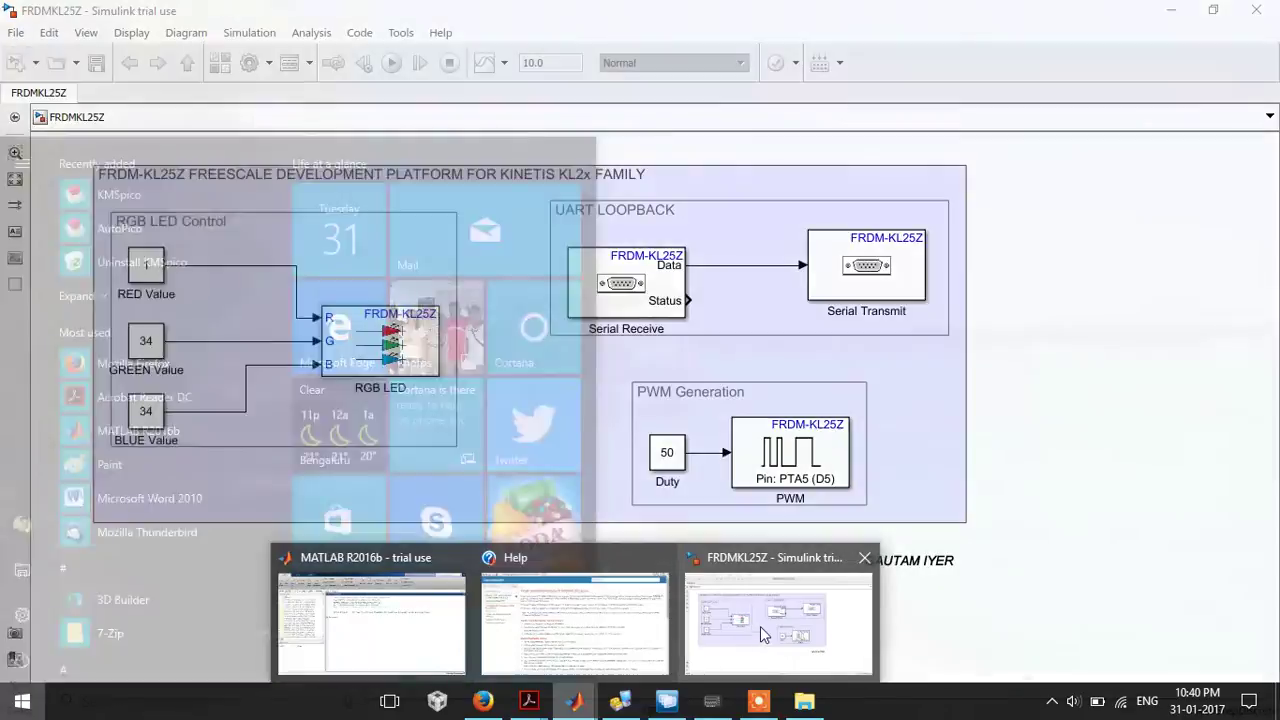
left_click(757, 630)
left_click(214, 66)
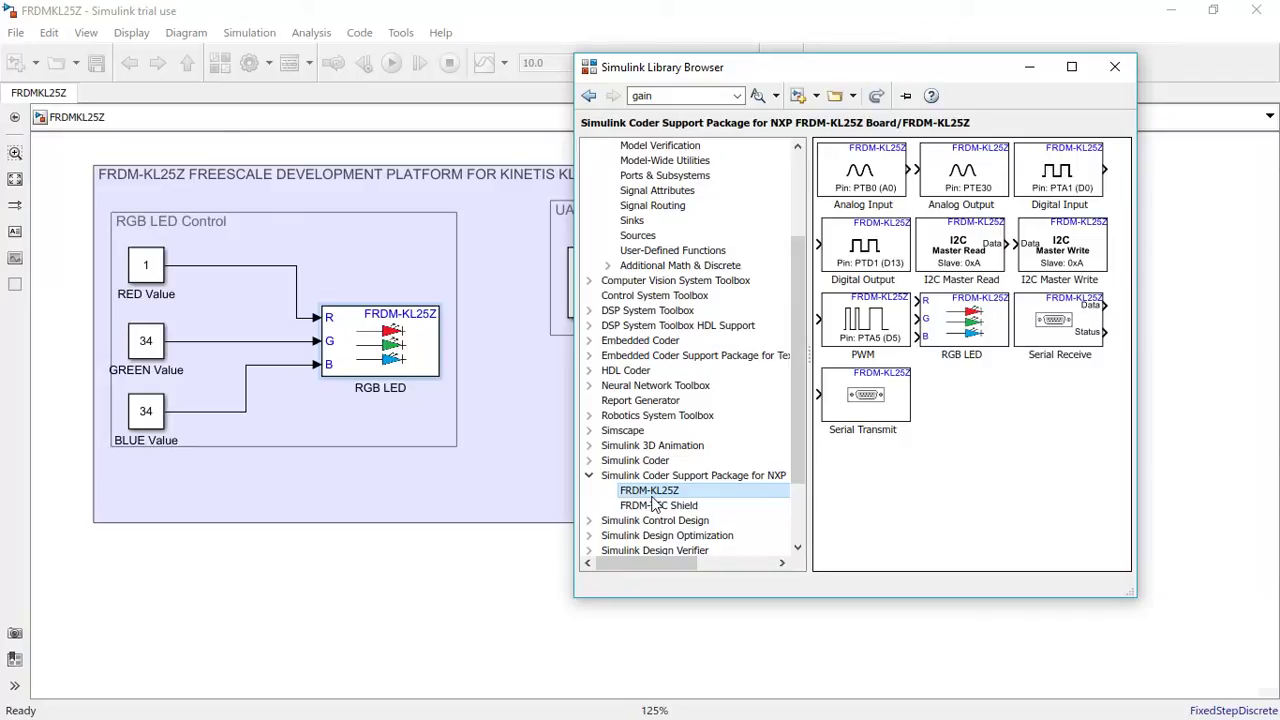
left_click(971, 322)
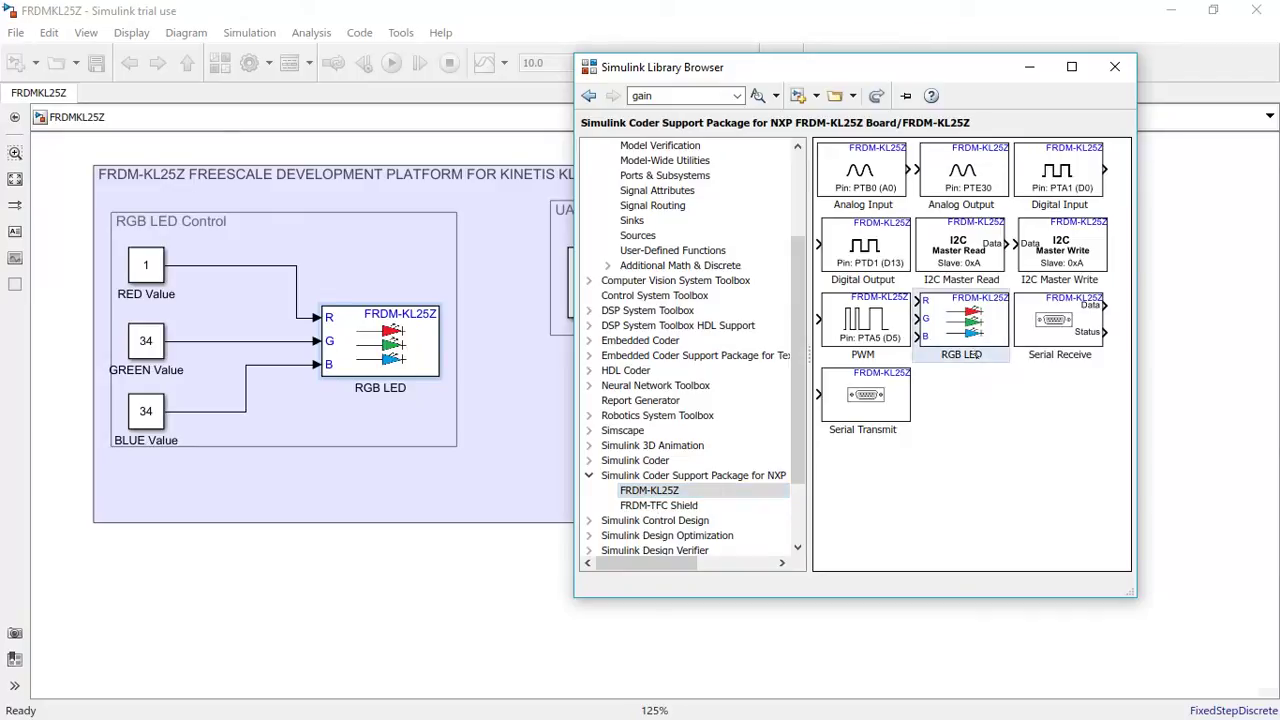
double_click(977, 334)
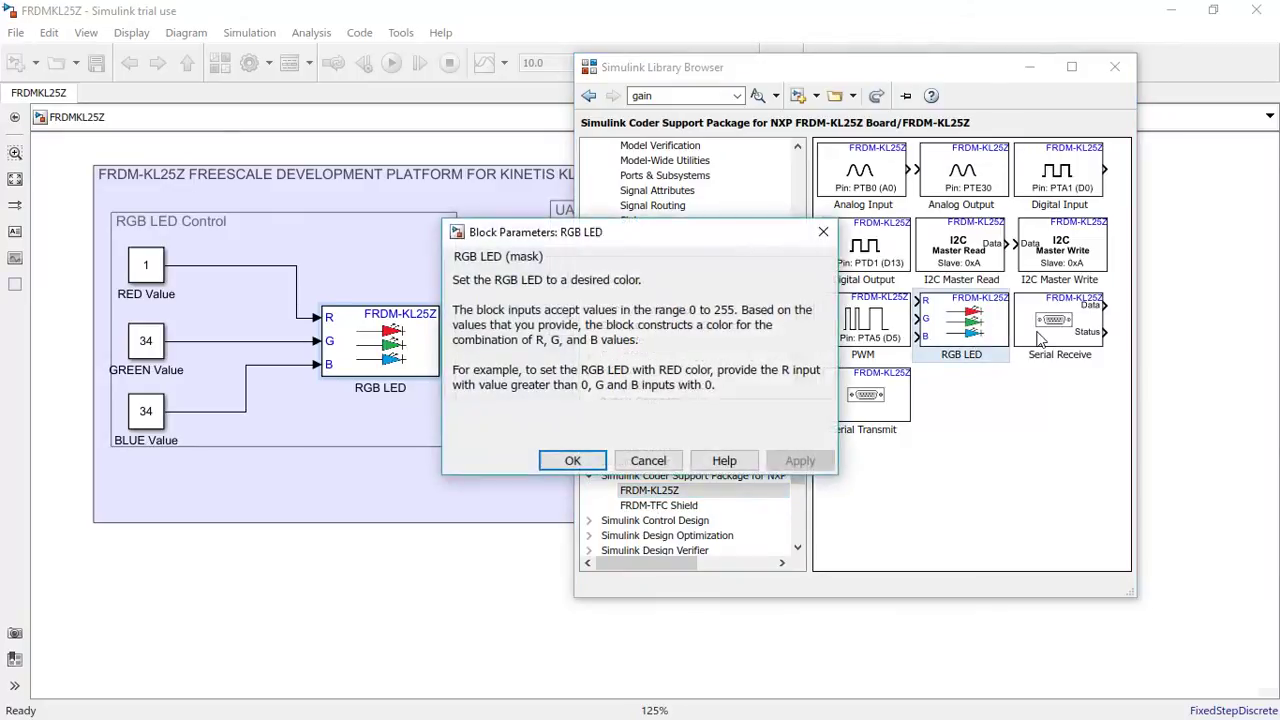
left_click(553, 461)
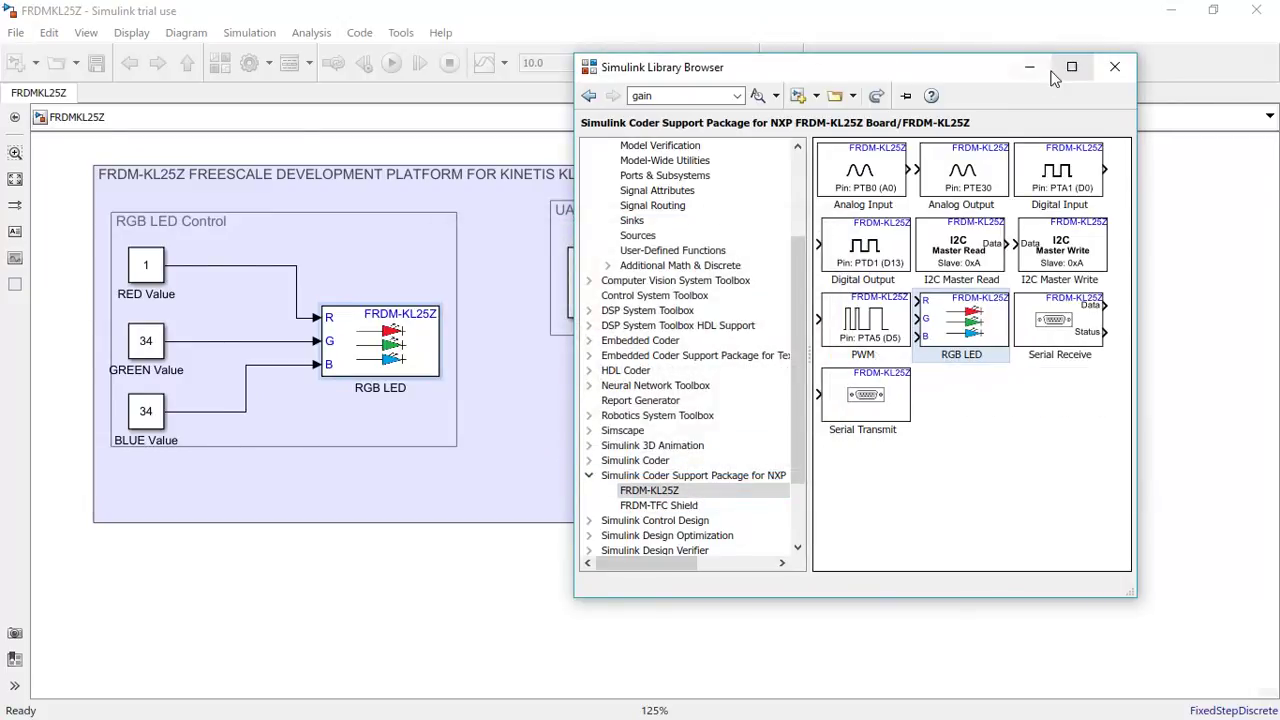
left_click(1115, 67)
left_click(154, 298)
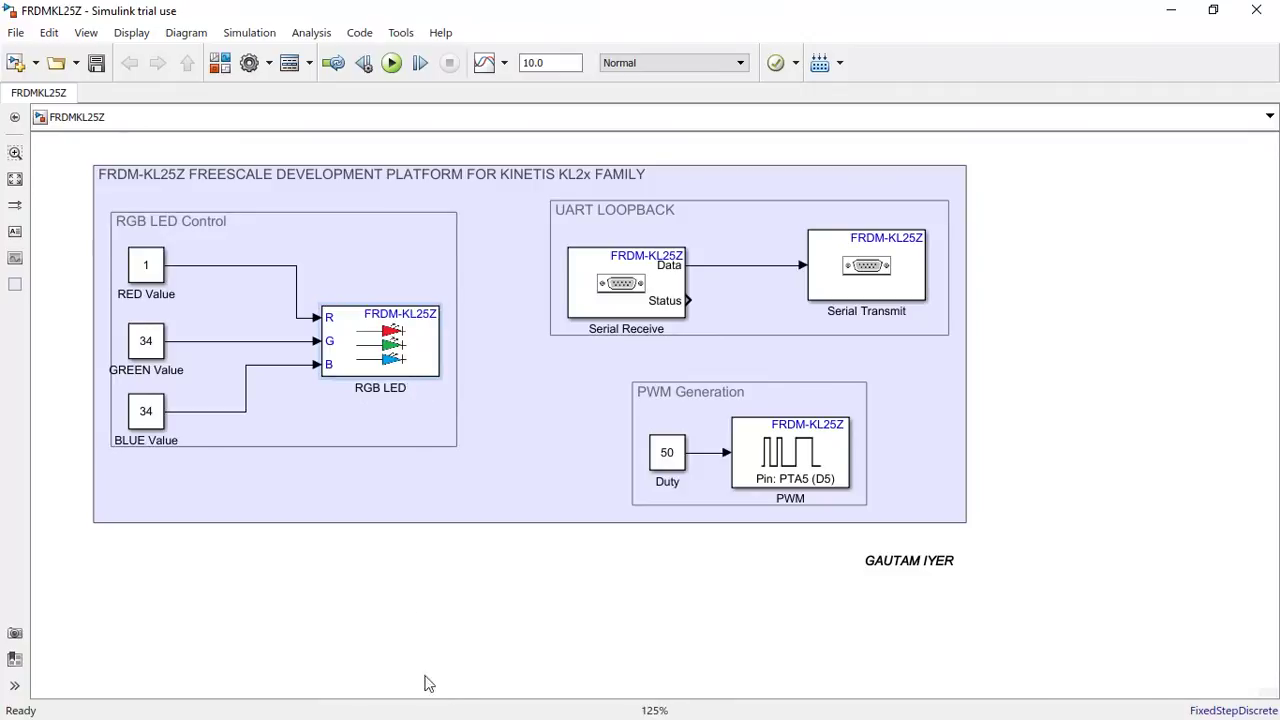
Bring Firefox forward on the HTML colour names page
key("super")
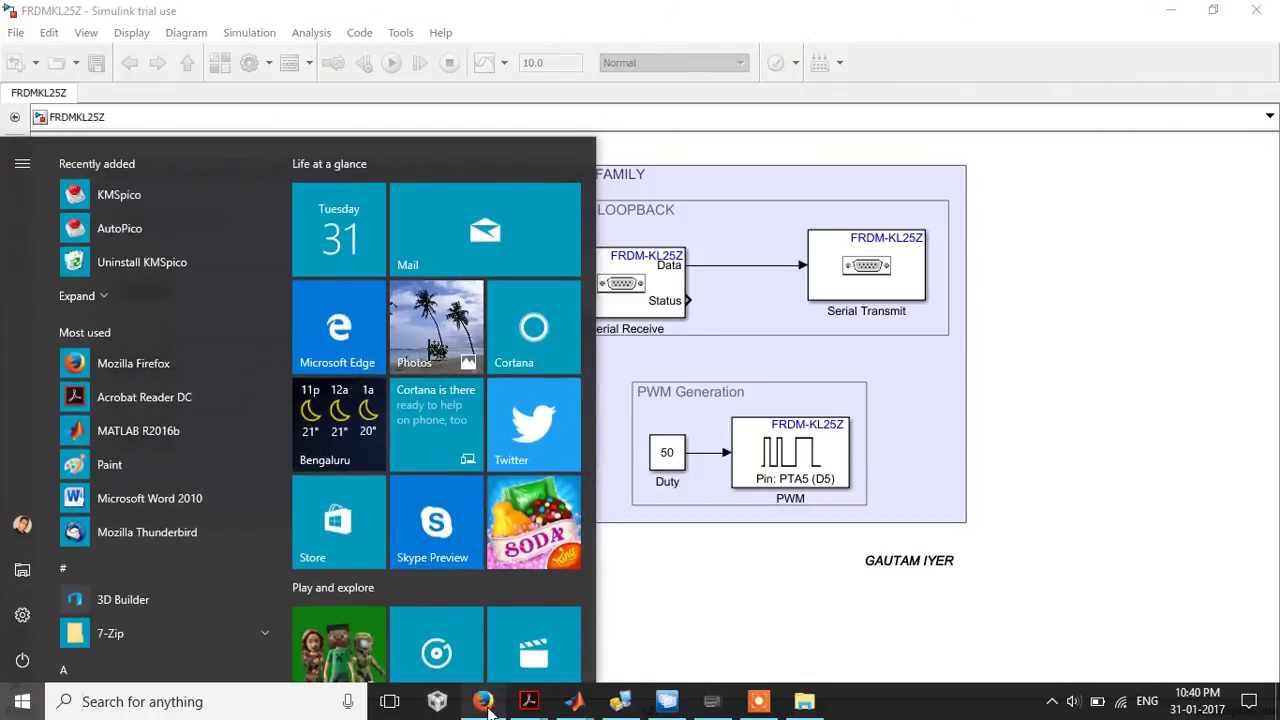
left_click(483, 703)
left_click(660, 12)
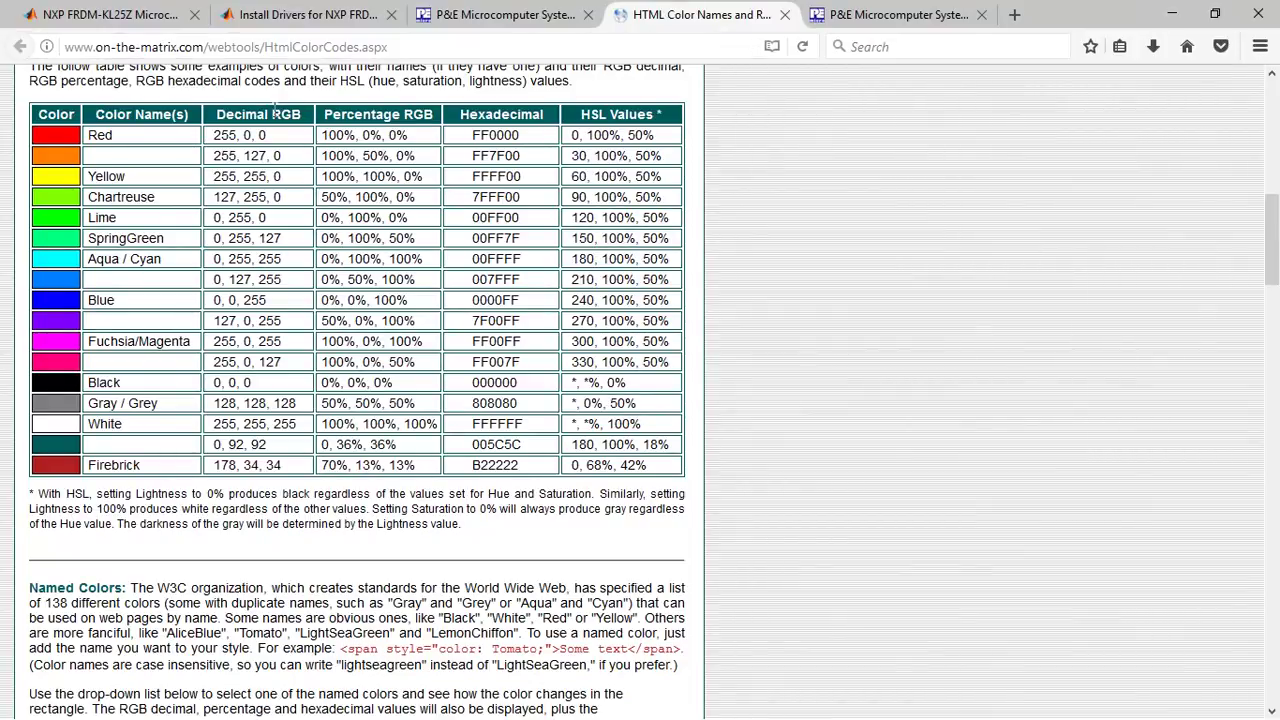
Look up the RGB values for Red (255, 0, 0) and Aqua/Cyan (0, 255, 255)
left_click_drag(206, 136, 240, 136)
left_click(118, 140)
left_click(245, 135)
left_click_drag(228, 259, 286, 266)
left_click(288, 266)
key("super")
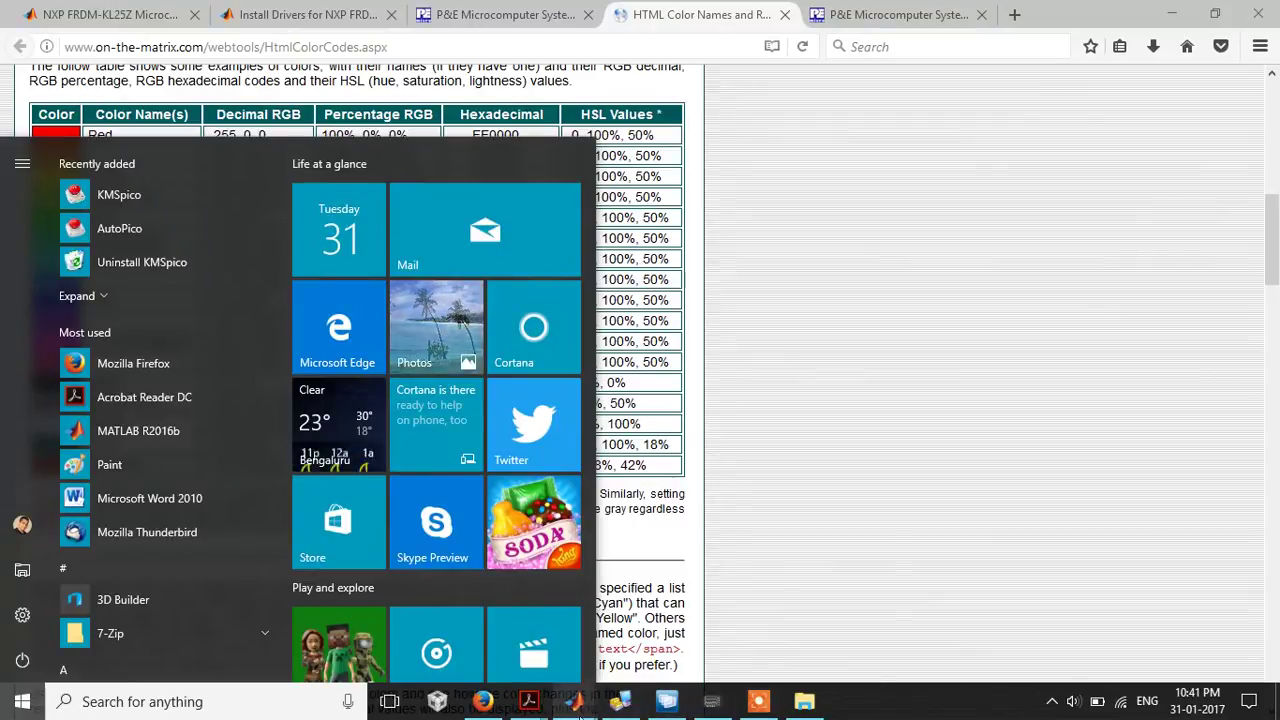
Bring the FRDMKL25Z model forward and enter 255 for both the GREEN Value and BLUE Value constants
mouse_move(574, 701)
left_click(777, 610)
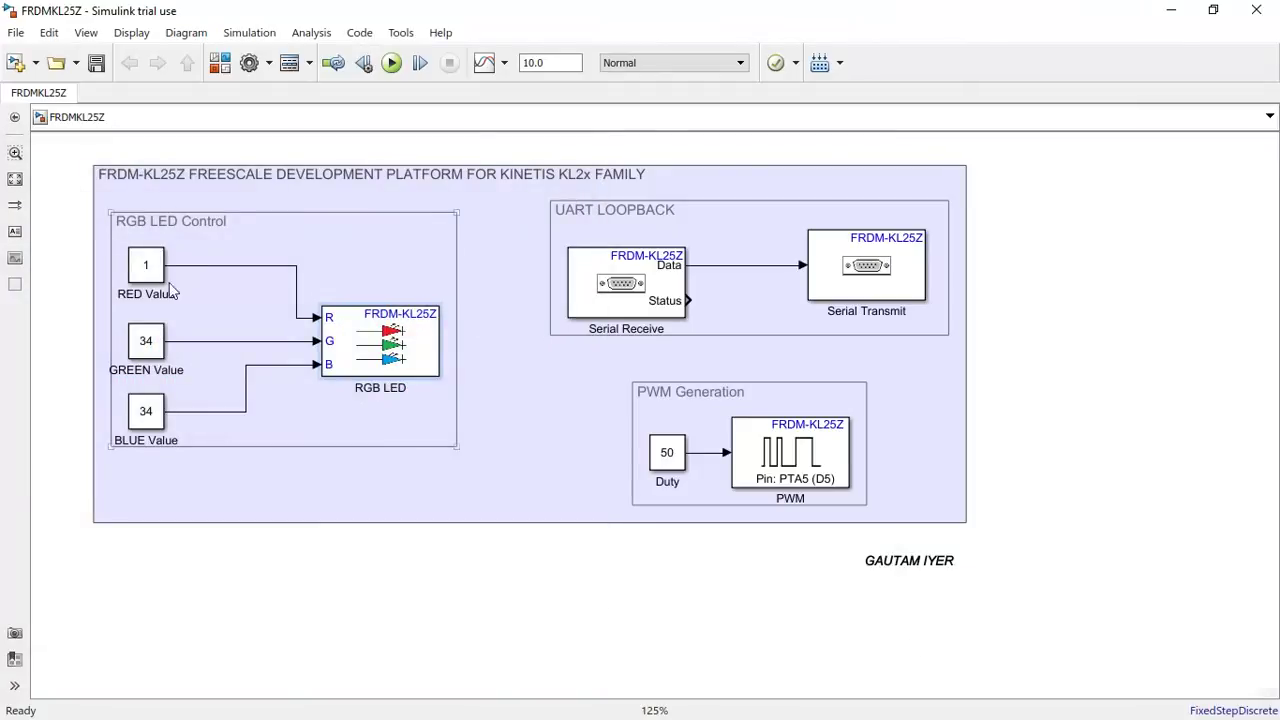
left_click(154, 274)
double_click(146, 341)
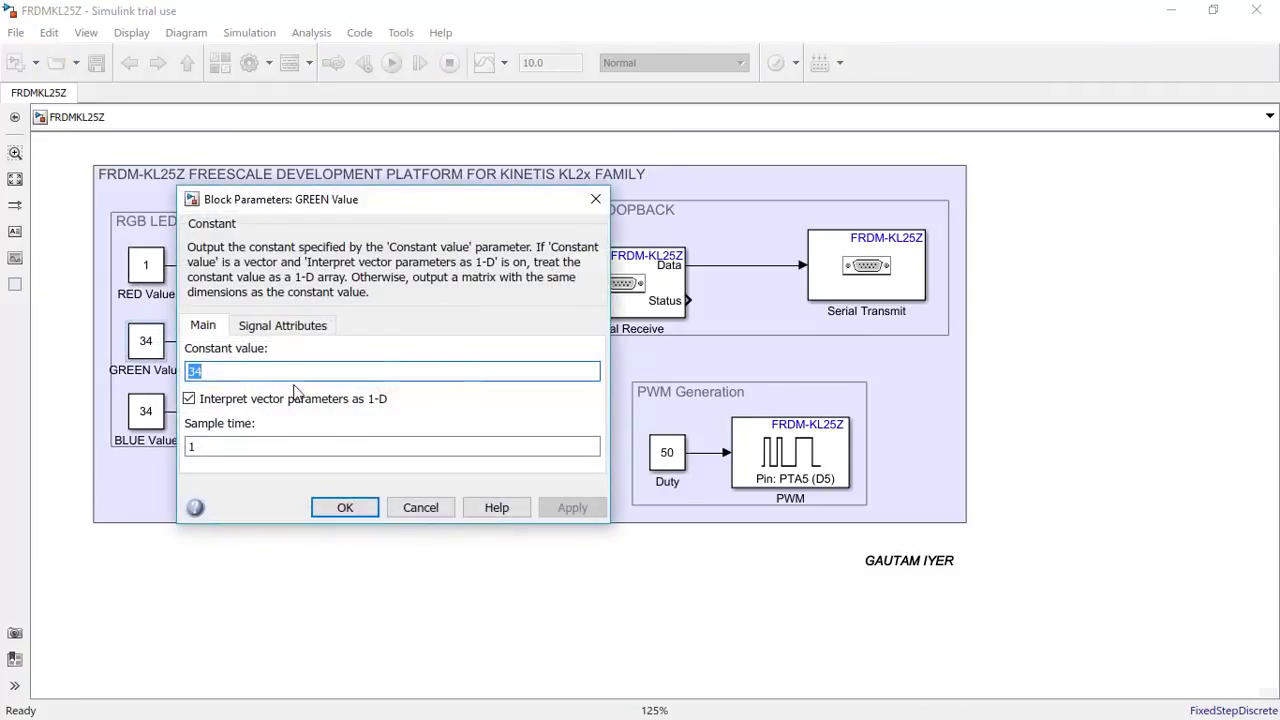
type("255")
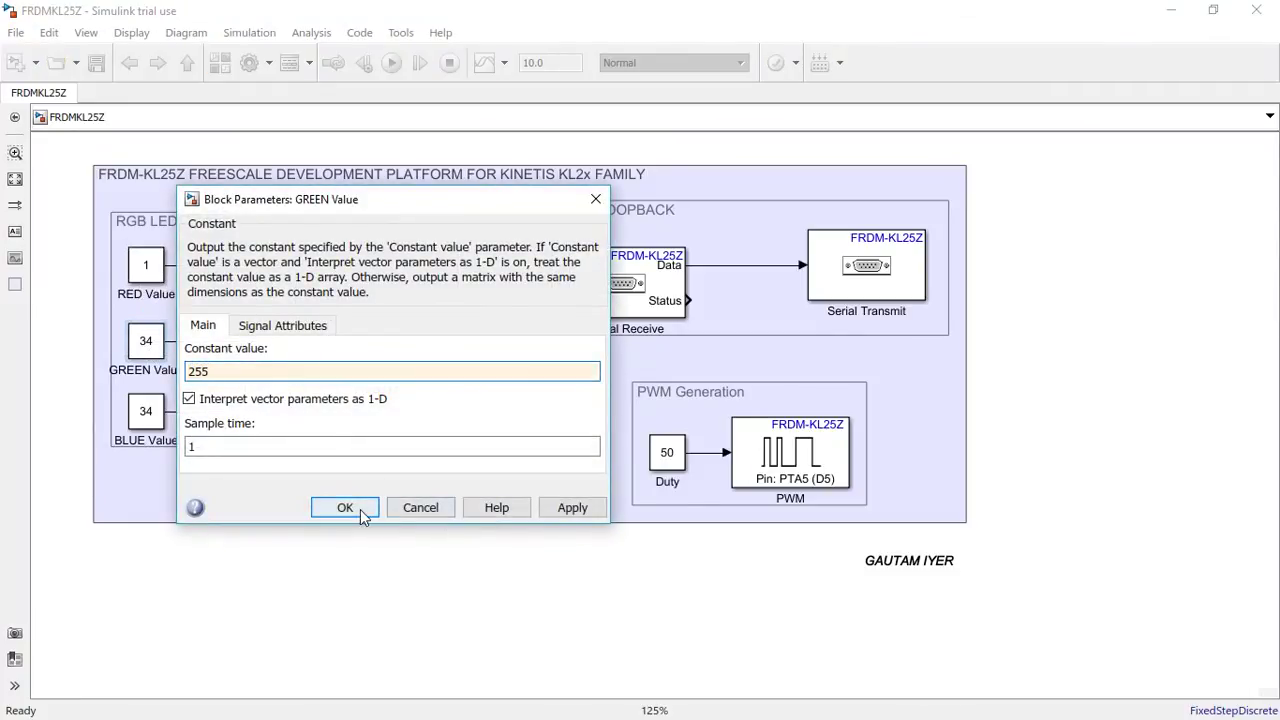
left_click(345, 507)
left_click(147, 420)
double_click(147, 420)
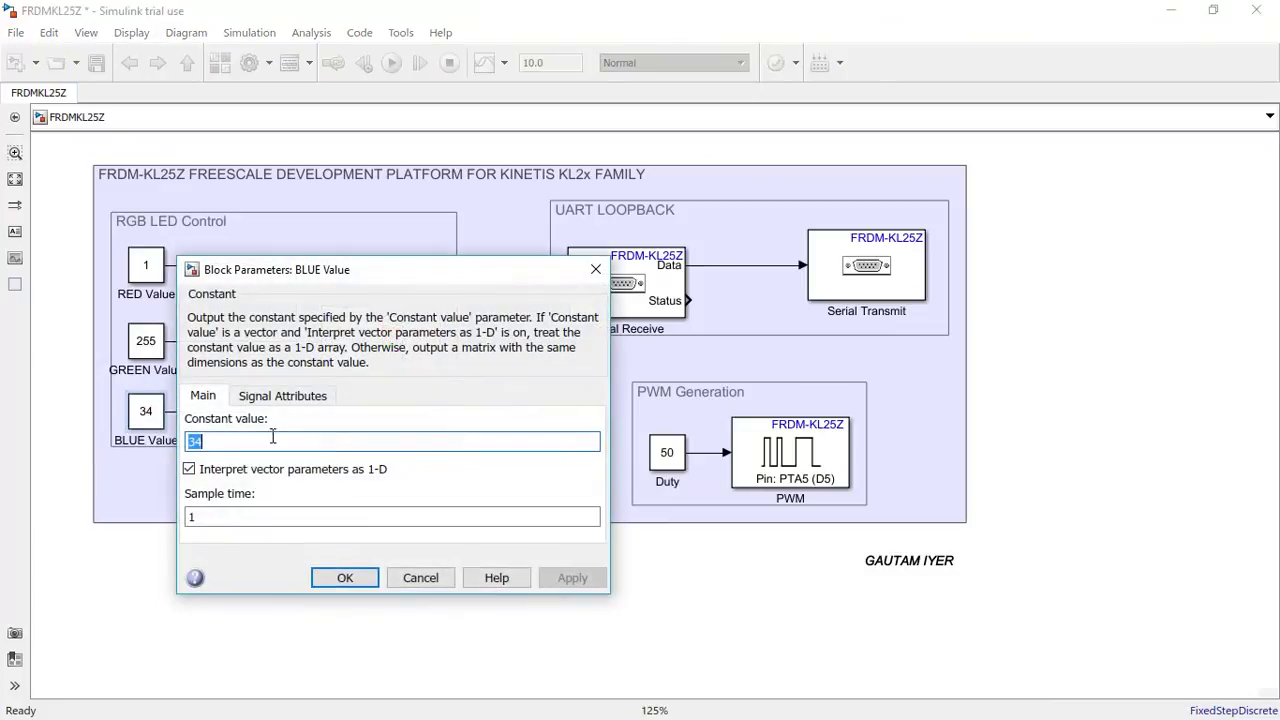
type("255")
left_click(340, 578)
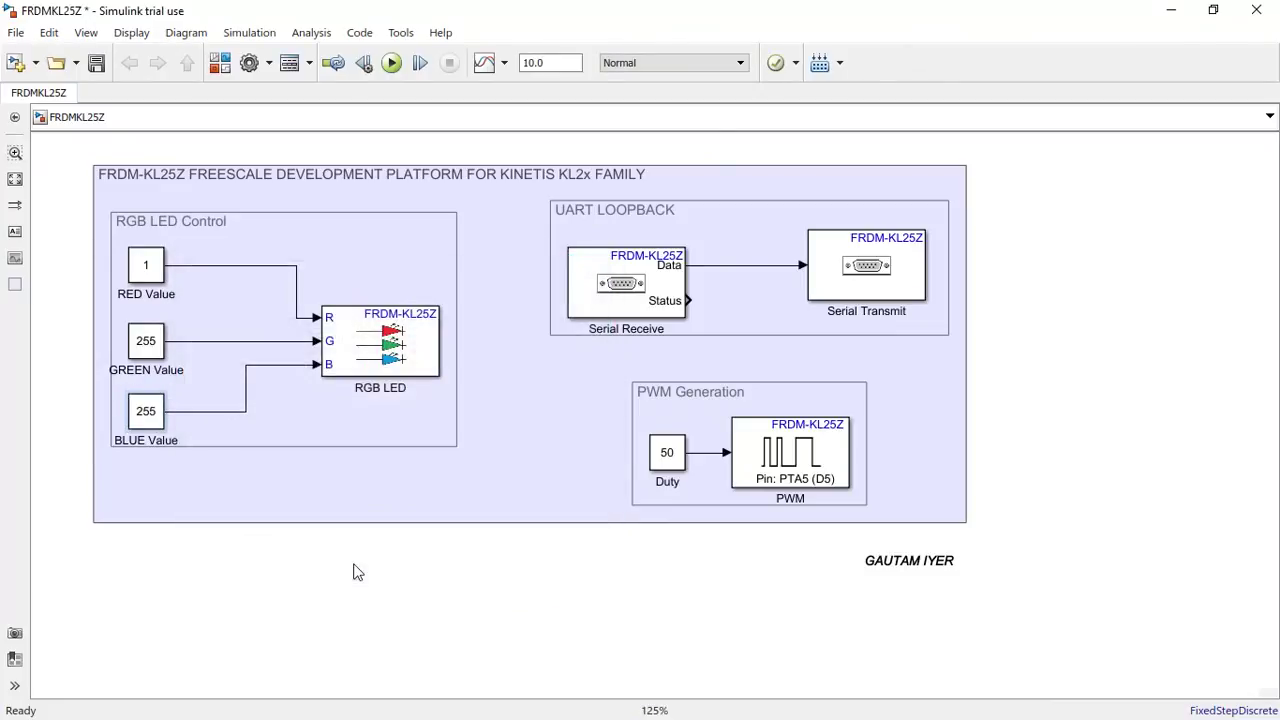
Switch to Firefox's HTML colour table and highlight the Aqua / Cyan Decimal RGB value 255
key("super")
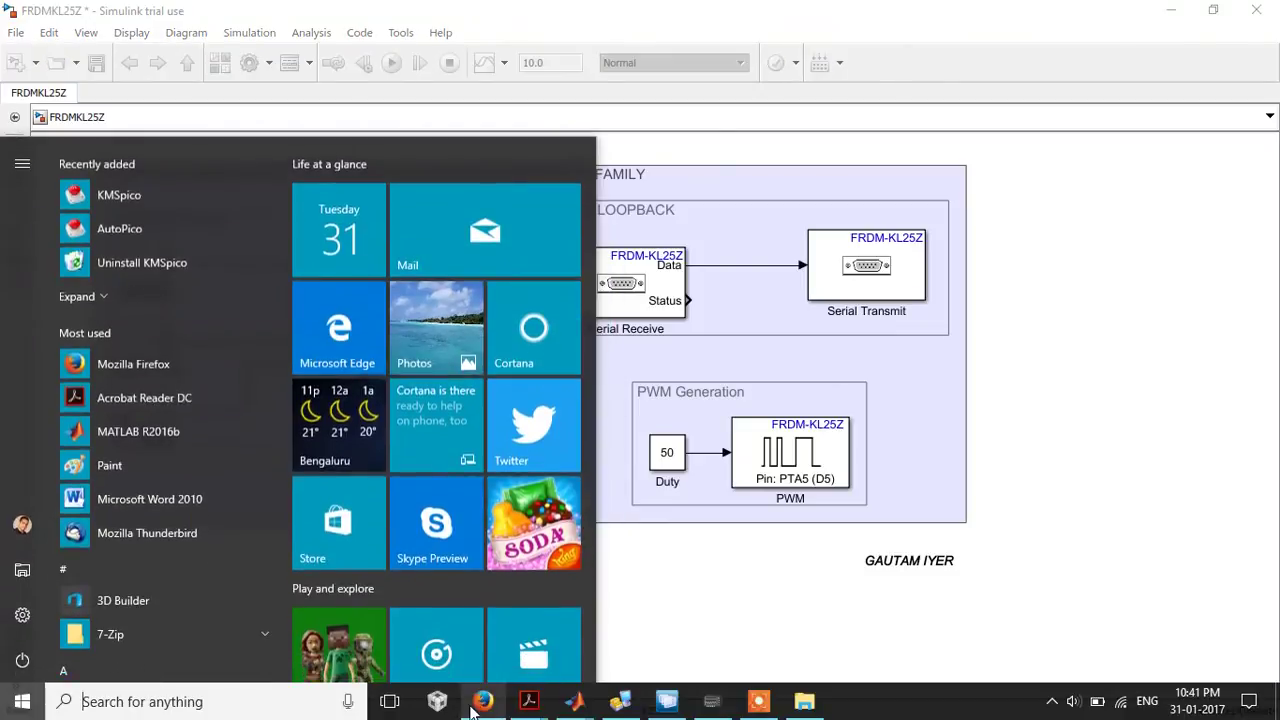
left_click(487, 705)
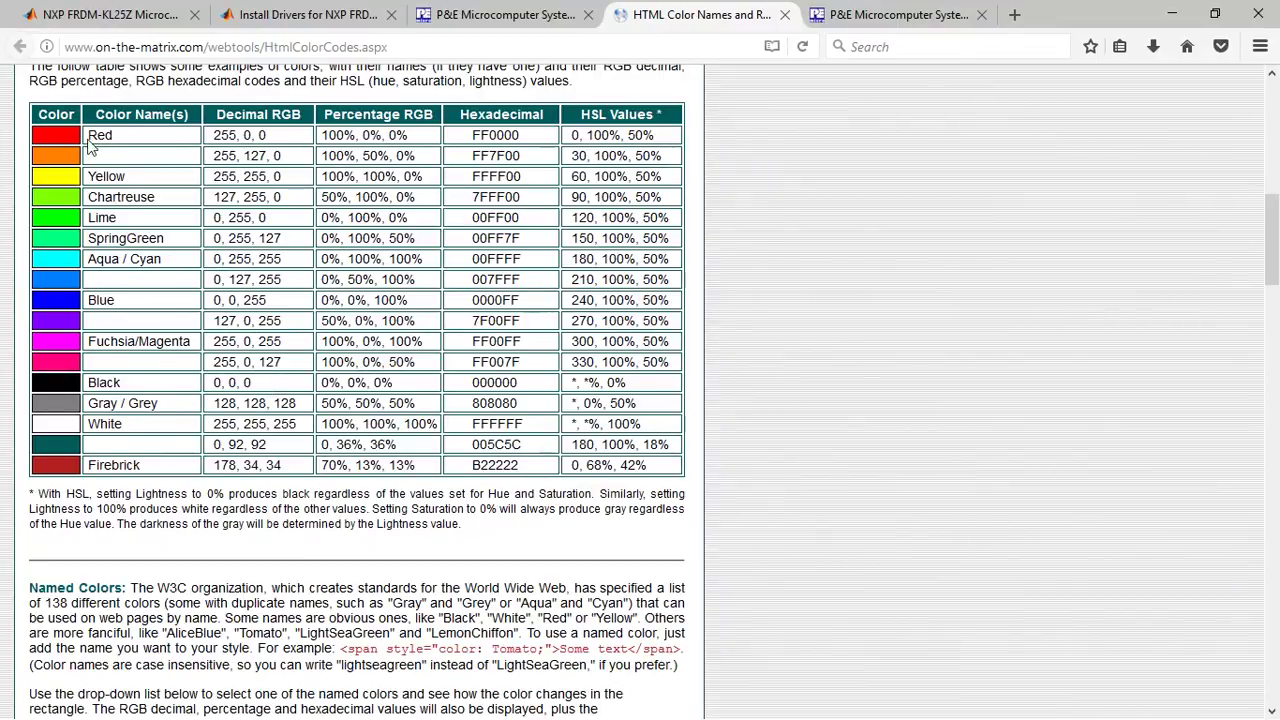
left_click_drag(90, 148, 187, 495)
left_click(187, 495)
left_click_drag(236, 259, 283, 261)
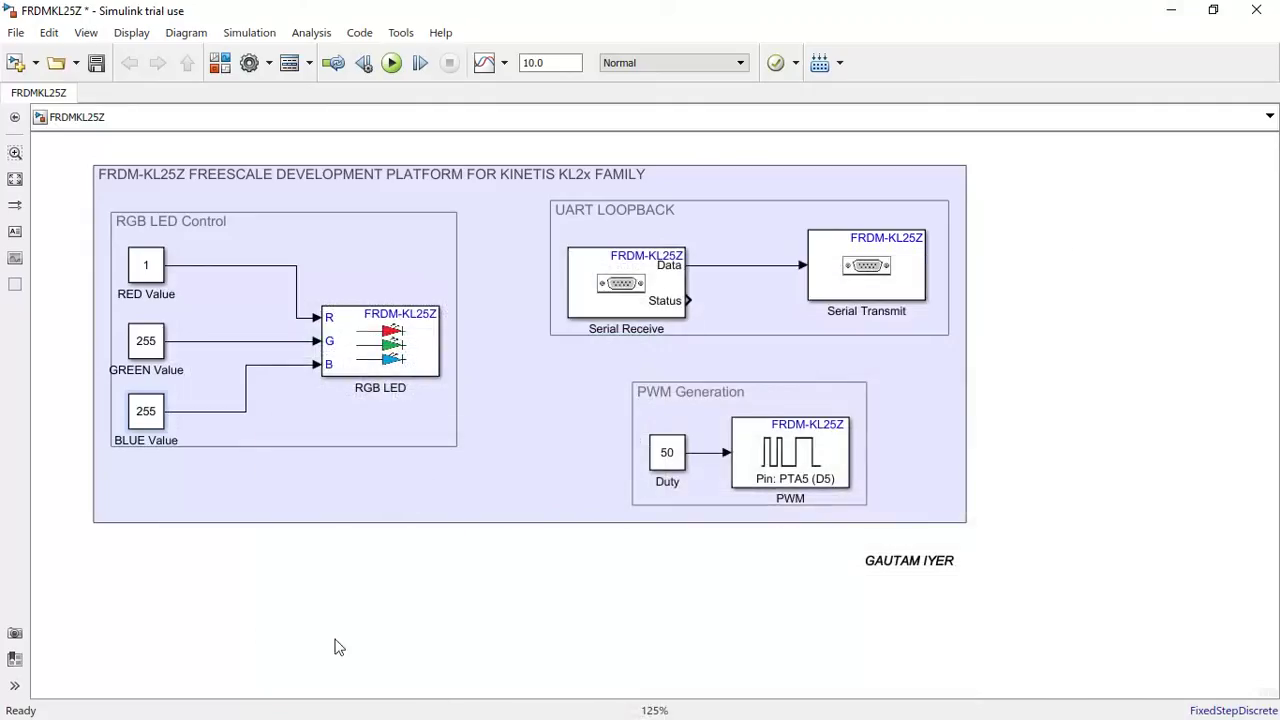
Set the RED Value constant to 1, then select BLUE Value to confirm it reads 255
left_click(146, 266)
type("1")
left_click(153, 425)
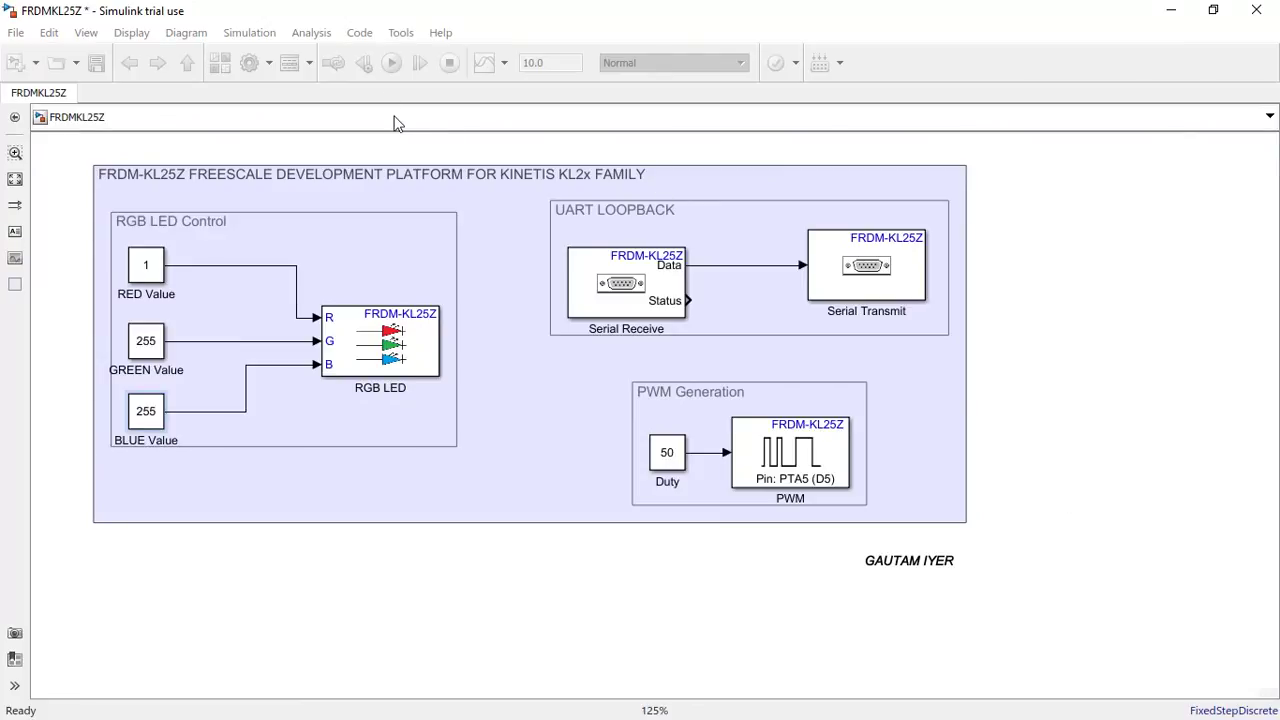
In Configuration Parameters, confirm hardware board NXP FRDM-KL25Z with build action Build, load and run
key("ctrl+e")
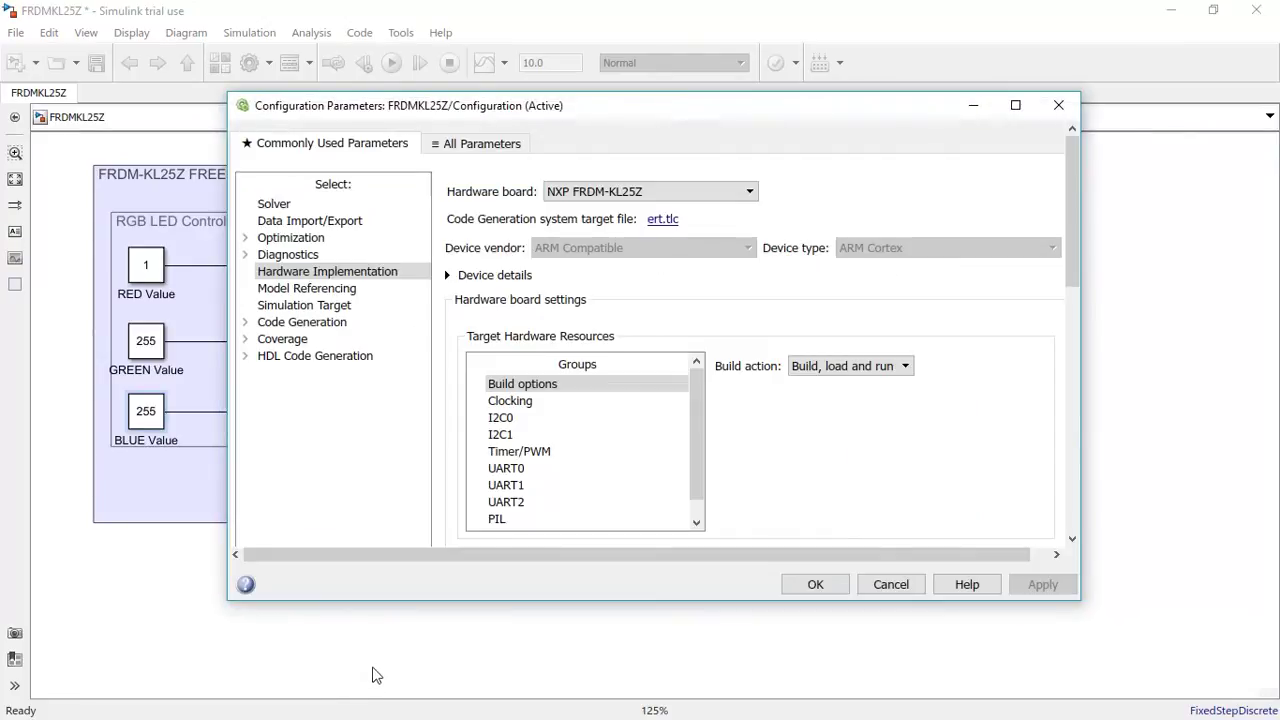
left_click(752, 195)
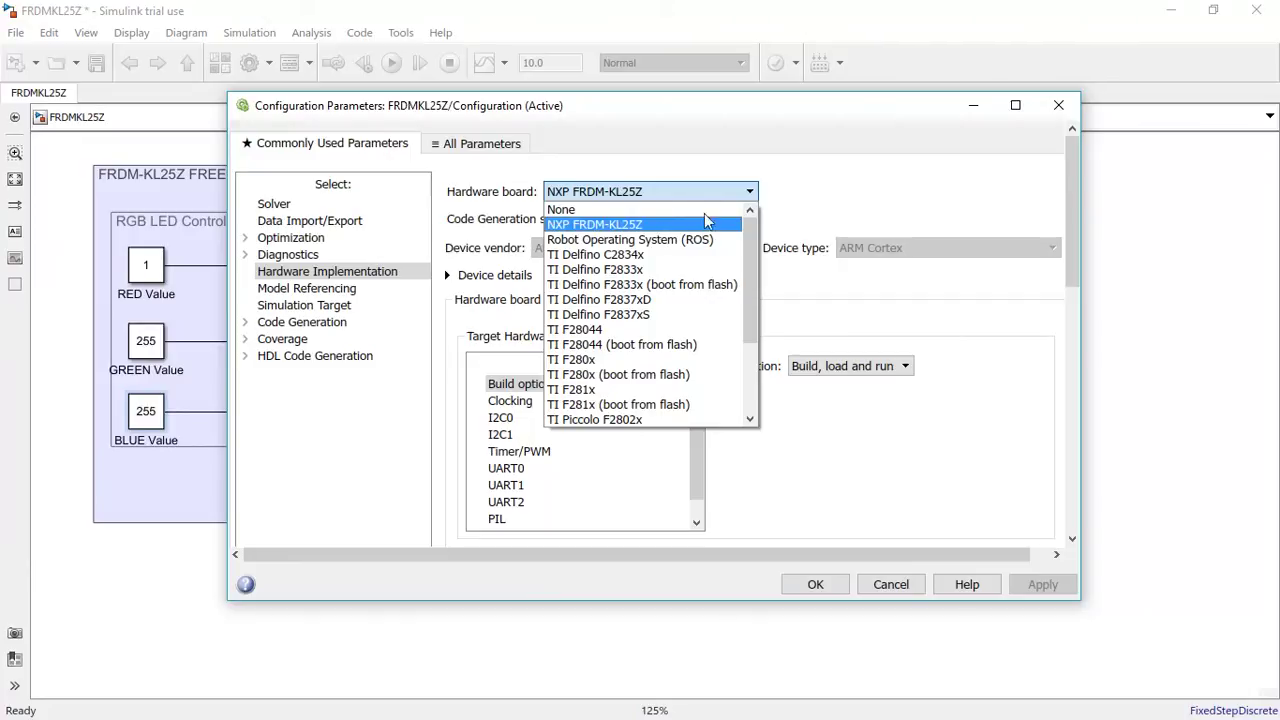
left_click(843, 194)
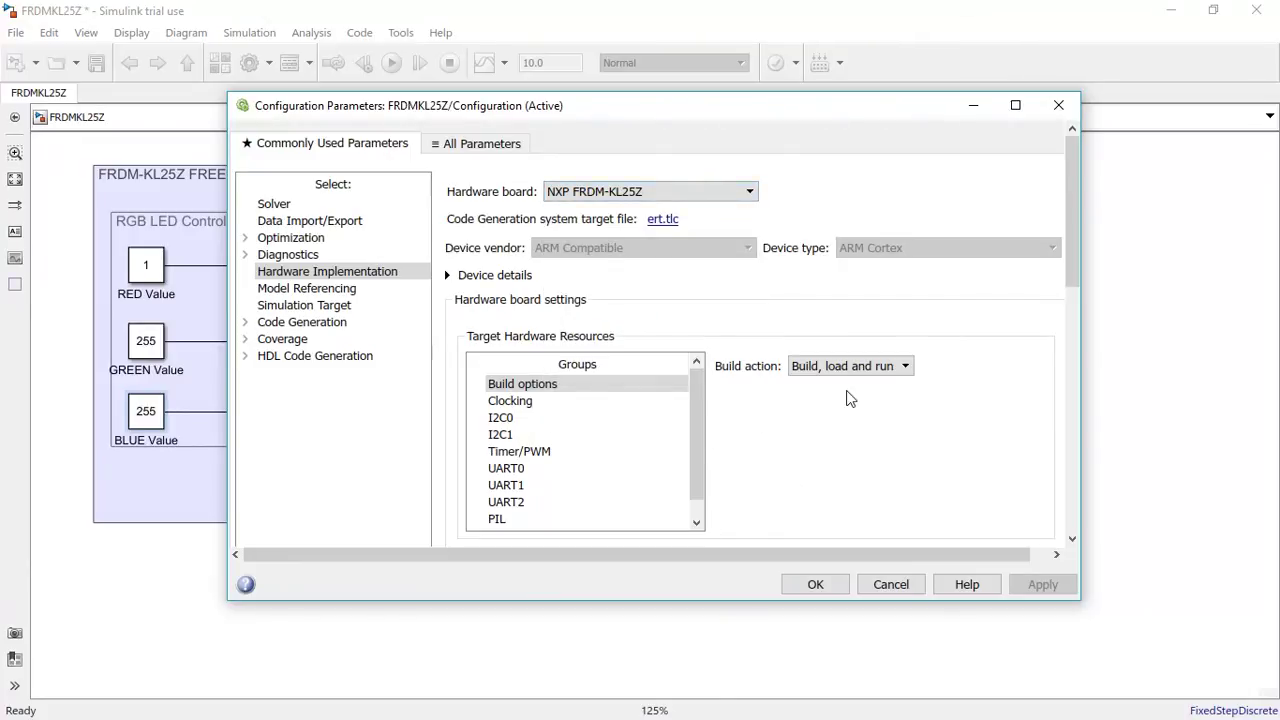
left_click(908, 366)
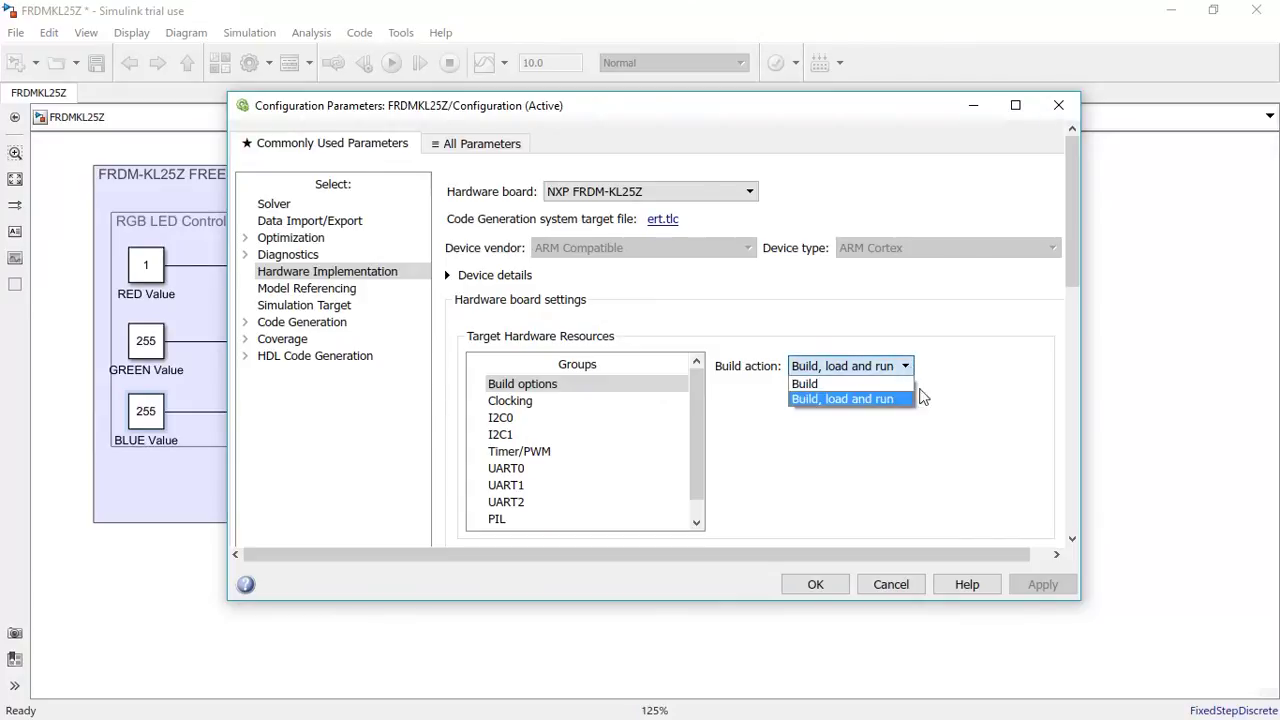
left_click(870, 399)
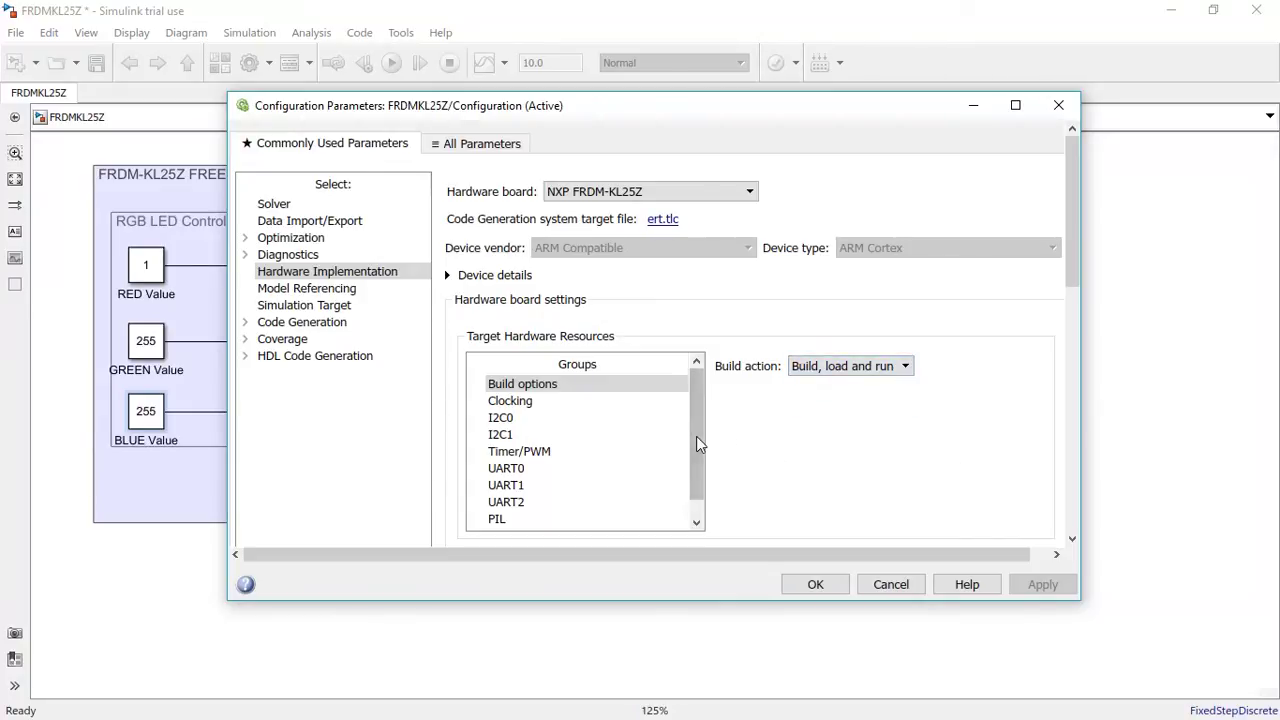
left_click_drag(698, 443, 687, 473)
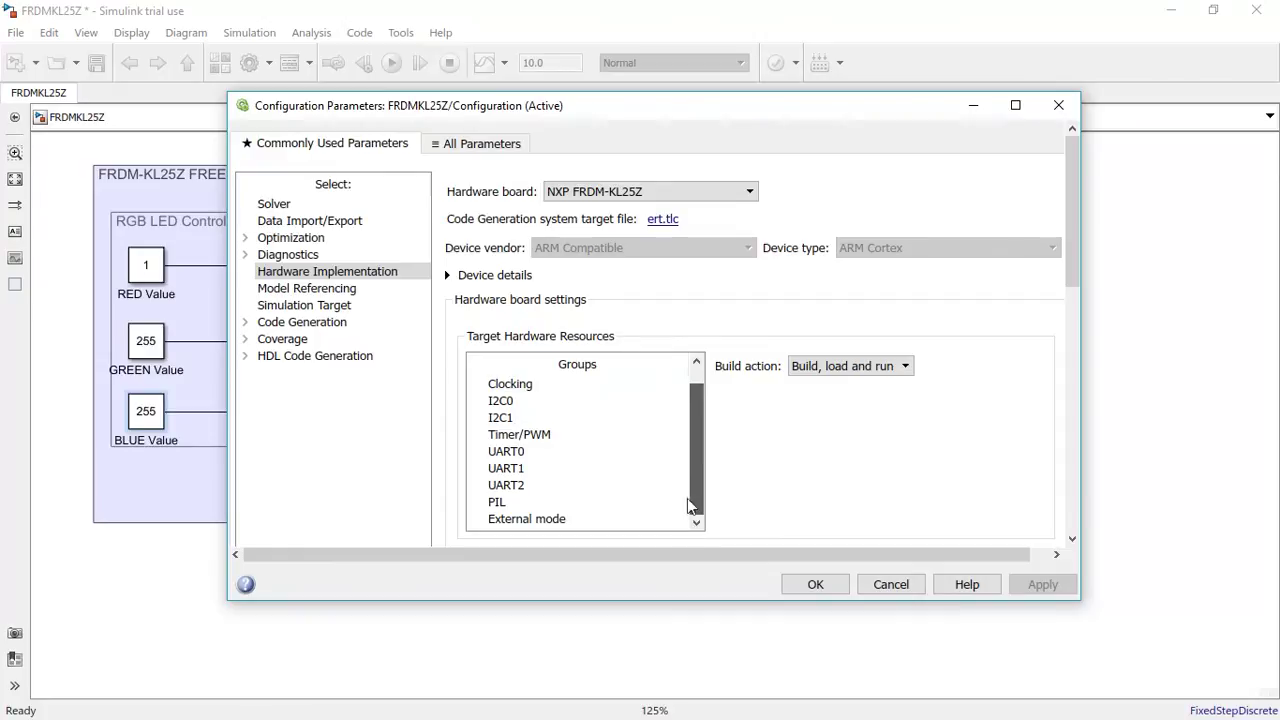
scroll(695, 458, "up", 1)
left_click(536, 382)
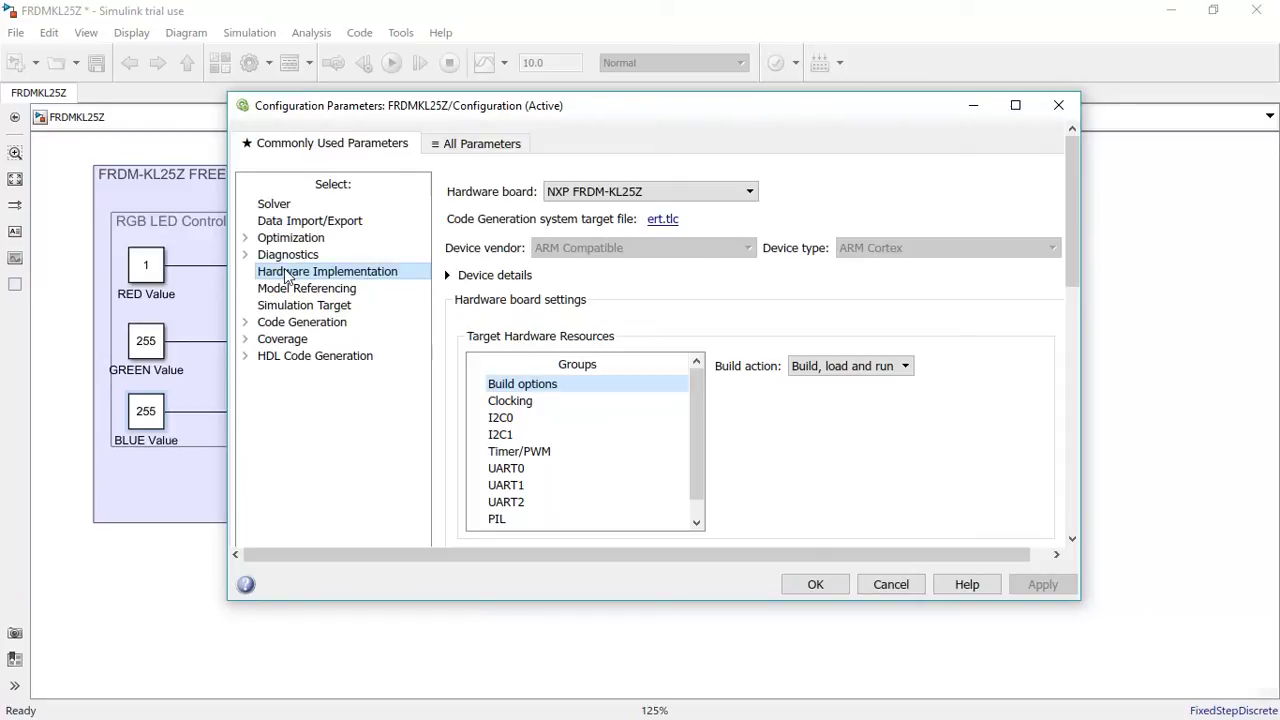
Set the solver to Fixed-step type with the discrete (no continuous states) solver
left_click(292, 207)
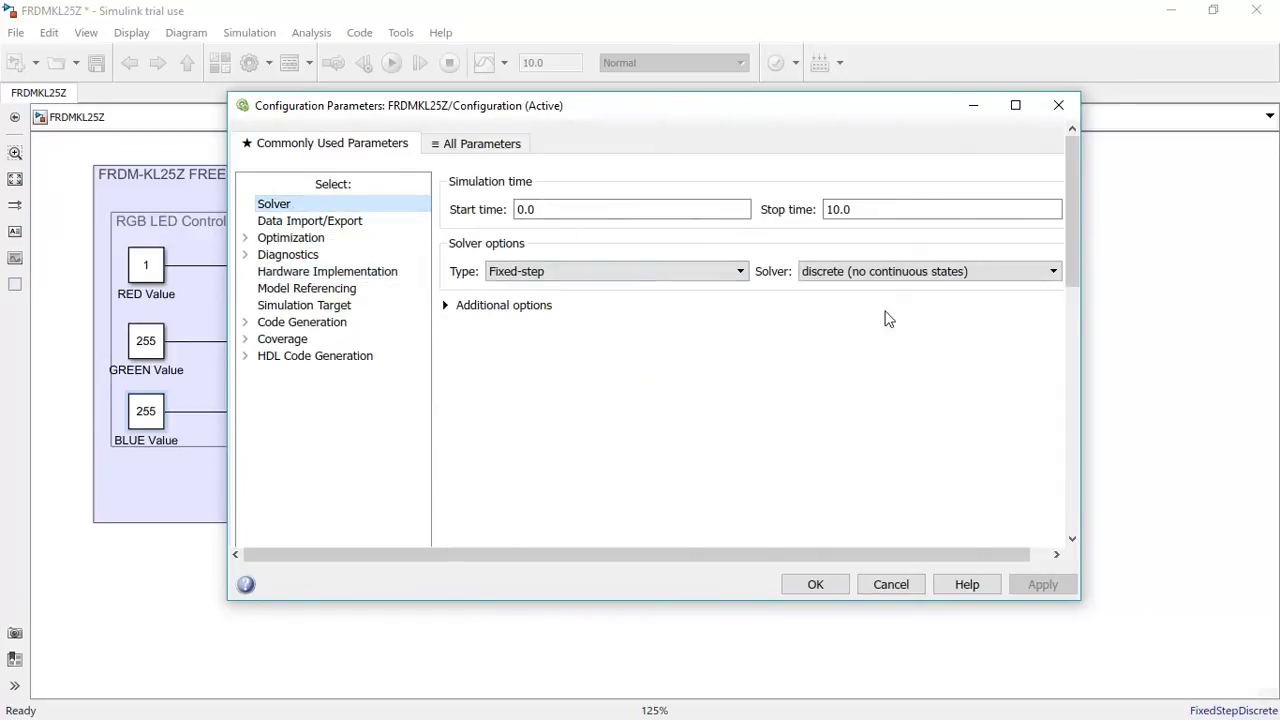
left_click(742, 271)
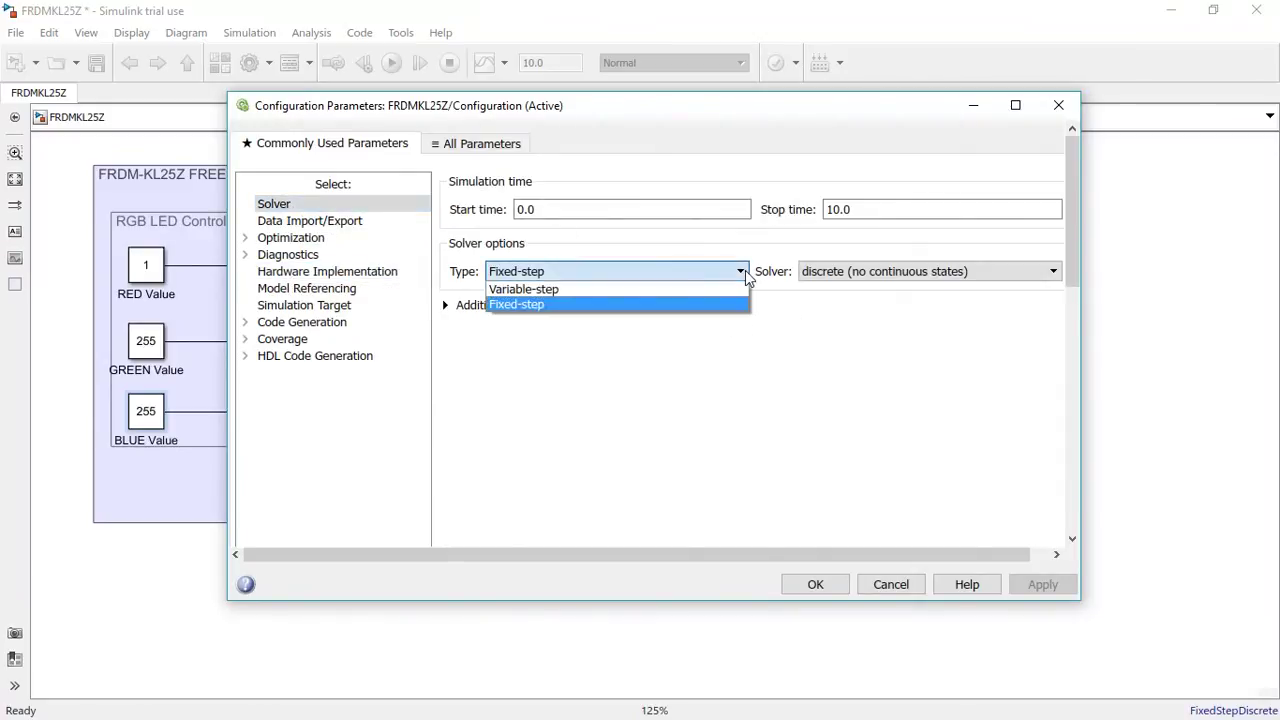
left_click(700, 305)
left_click(983, 273)
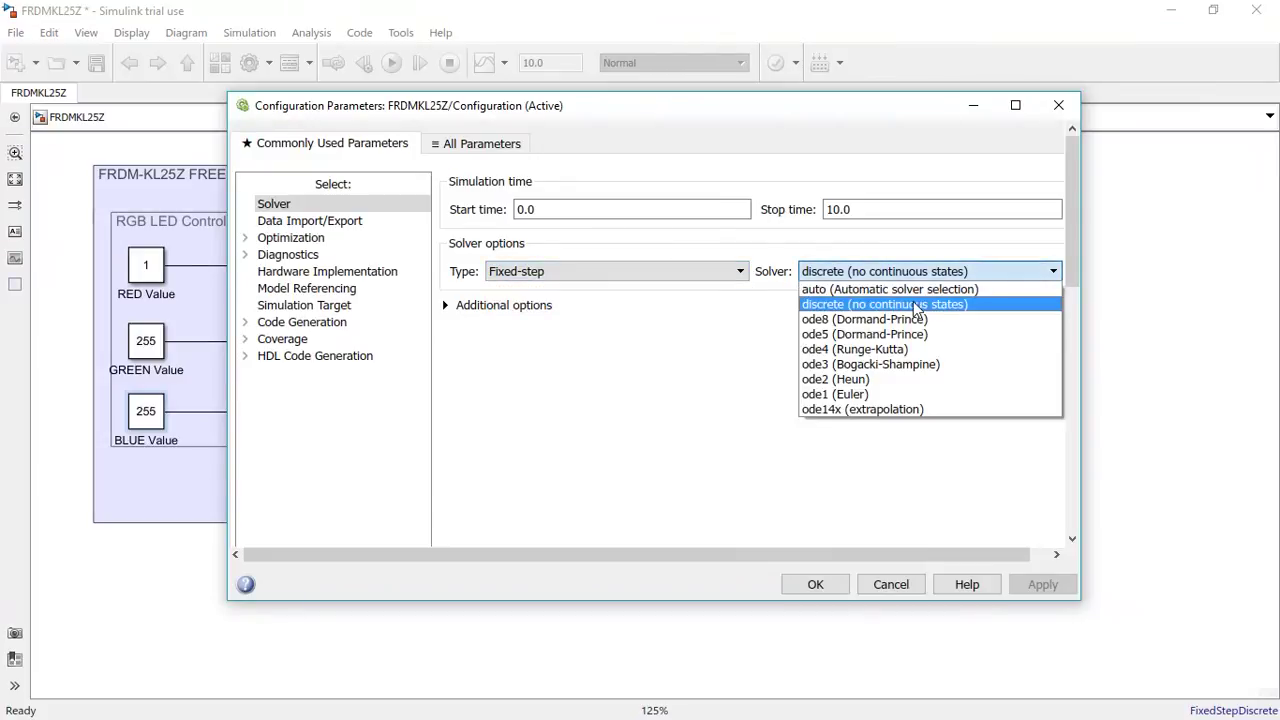
left_click(686, 374)
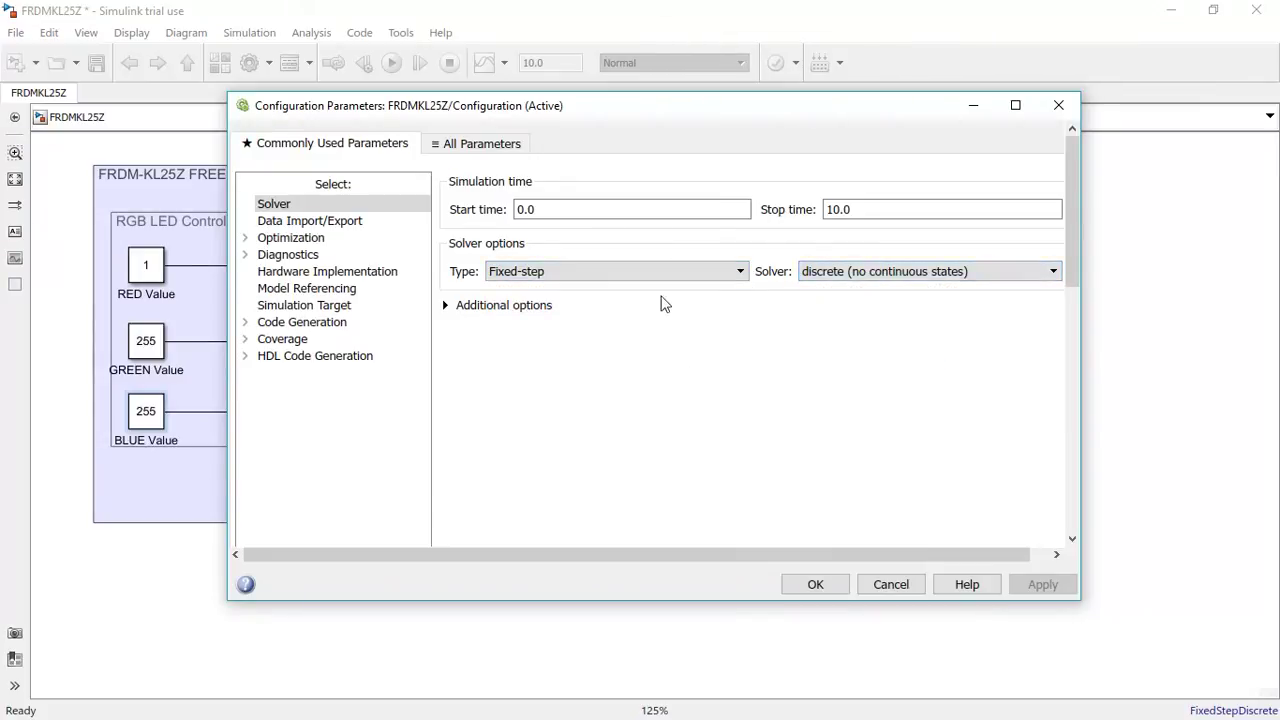
Apply the configuration settings and build the model for the board with Ctrl+B
left_click(813, 587)
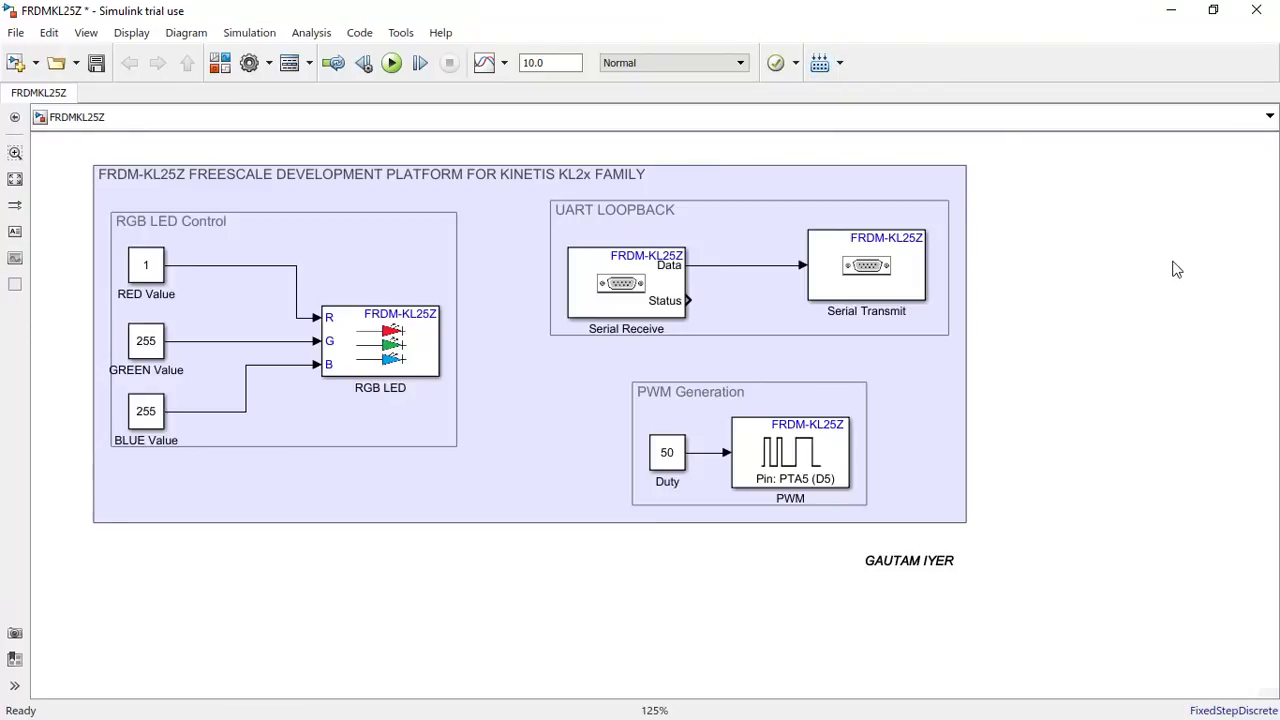
key("ctrl+b")
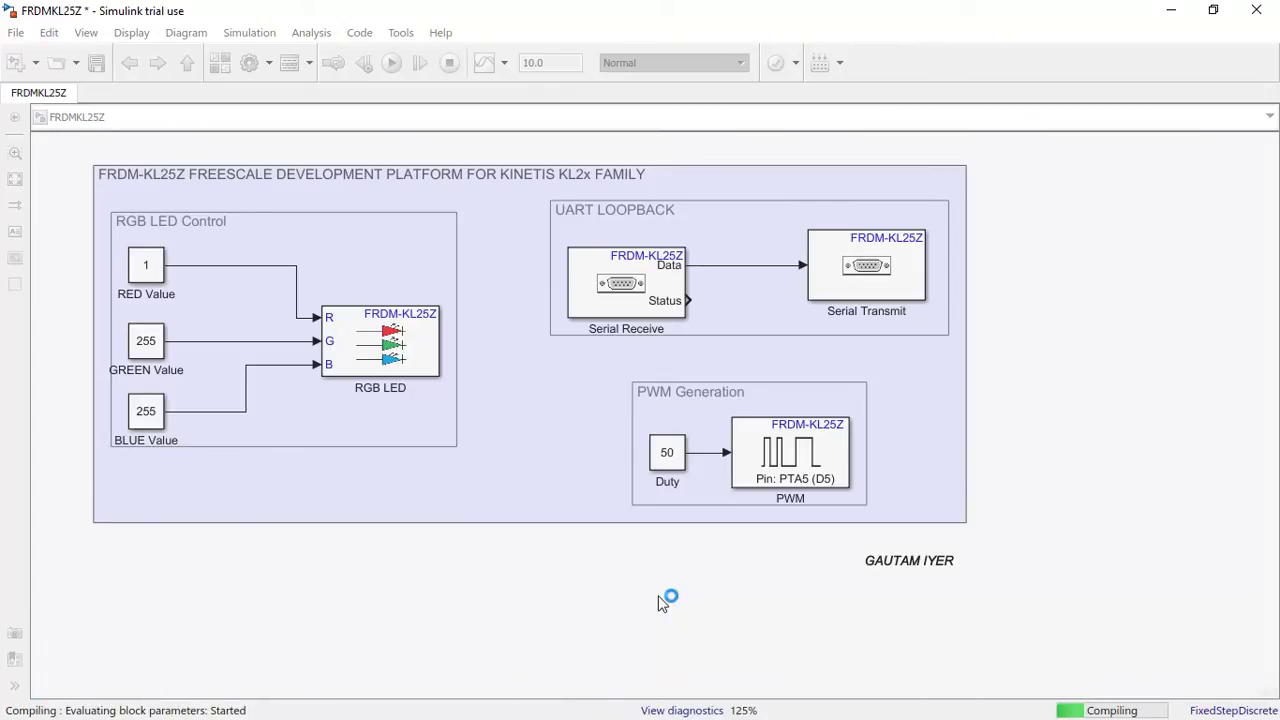
key("super")
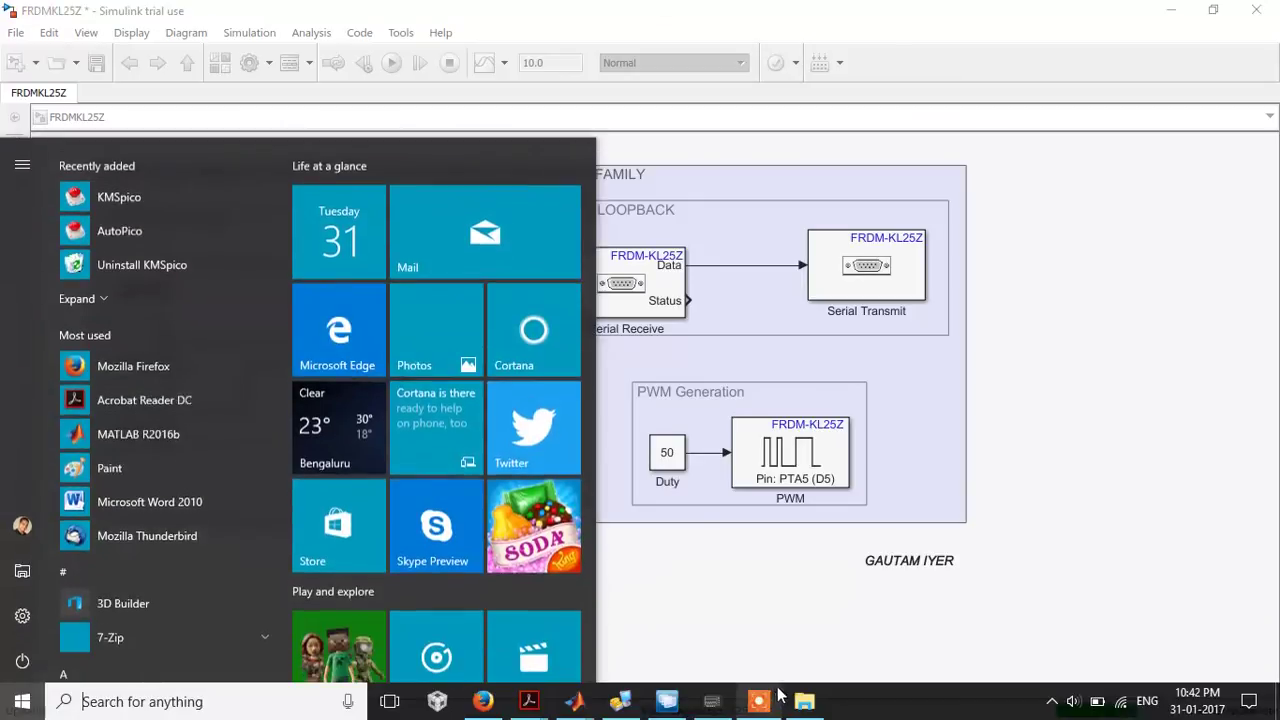
key("super")
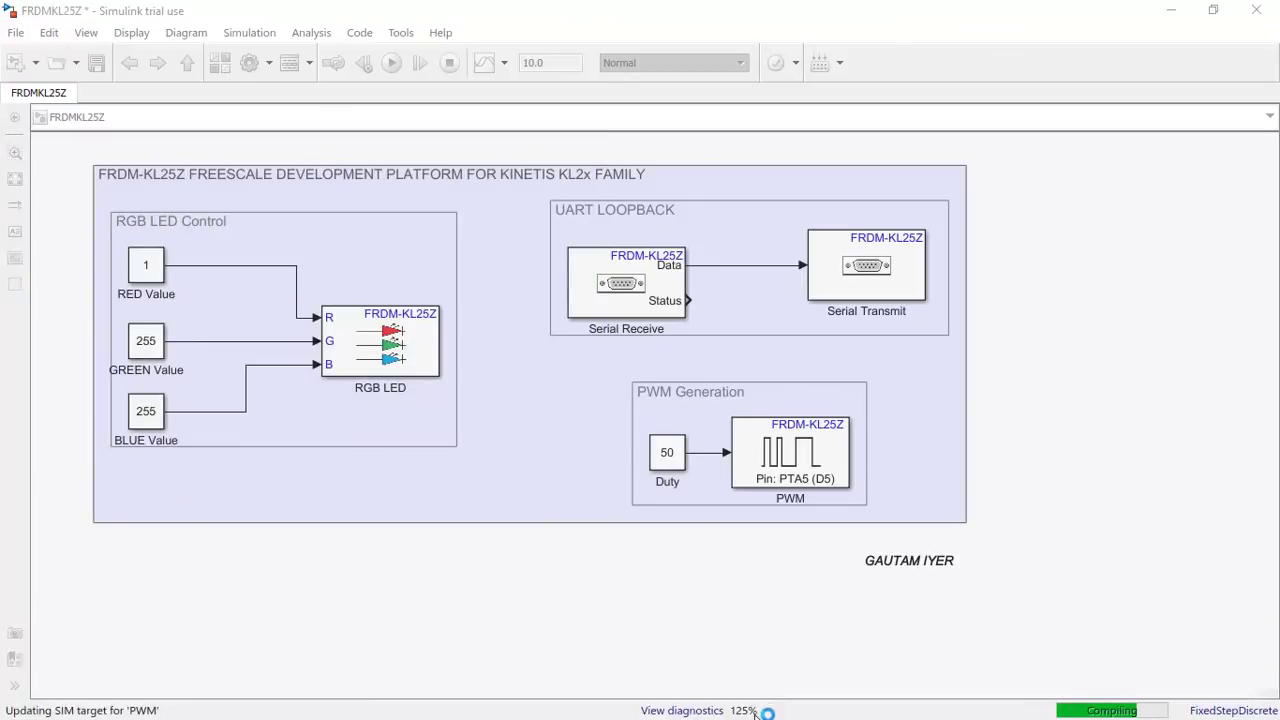
key("super")
key("super")
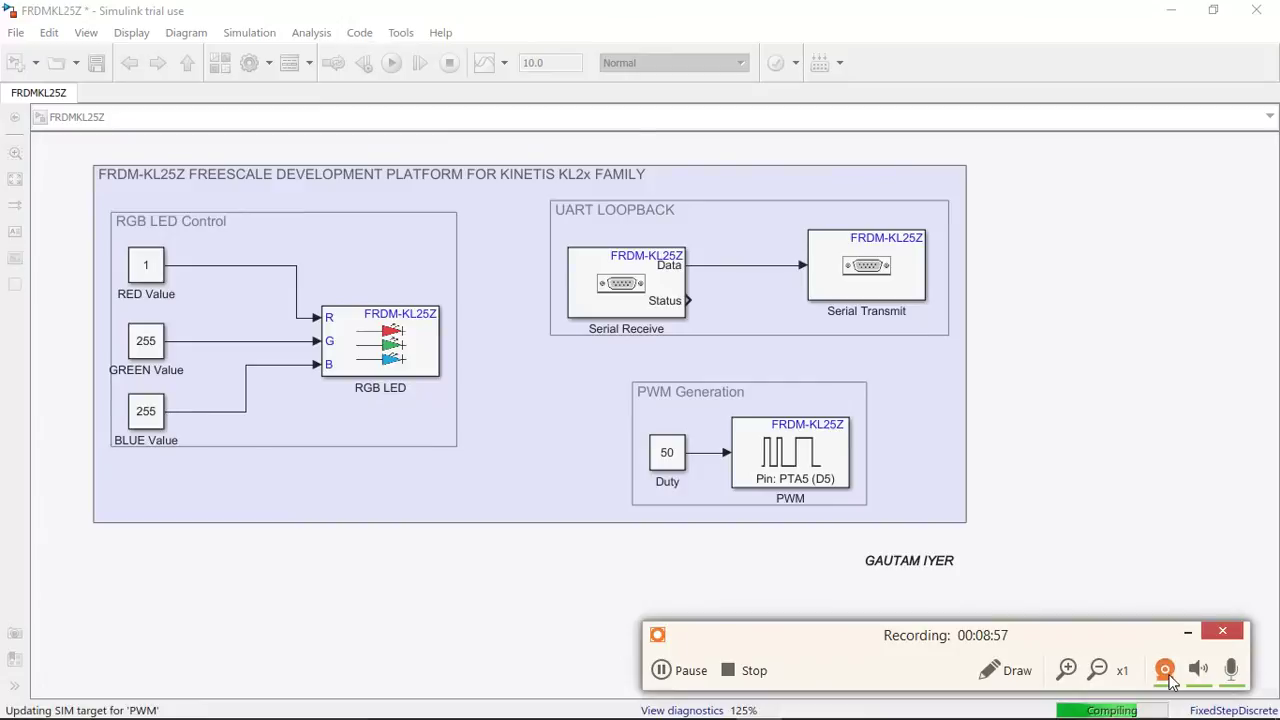
left_click(1166, 672)
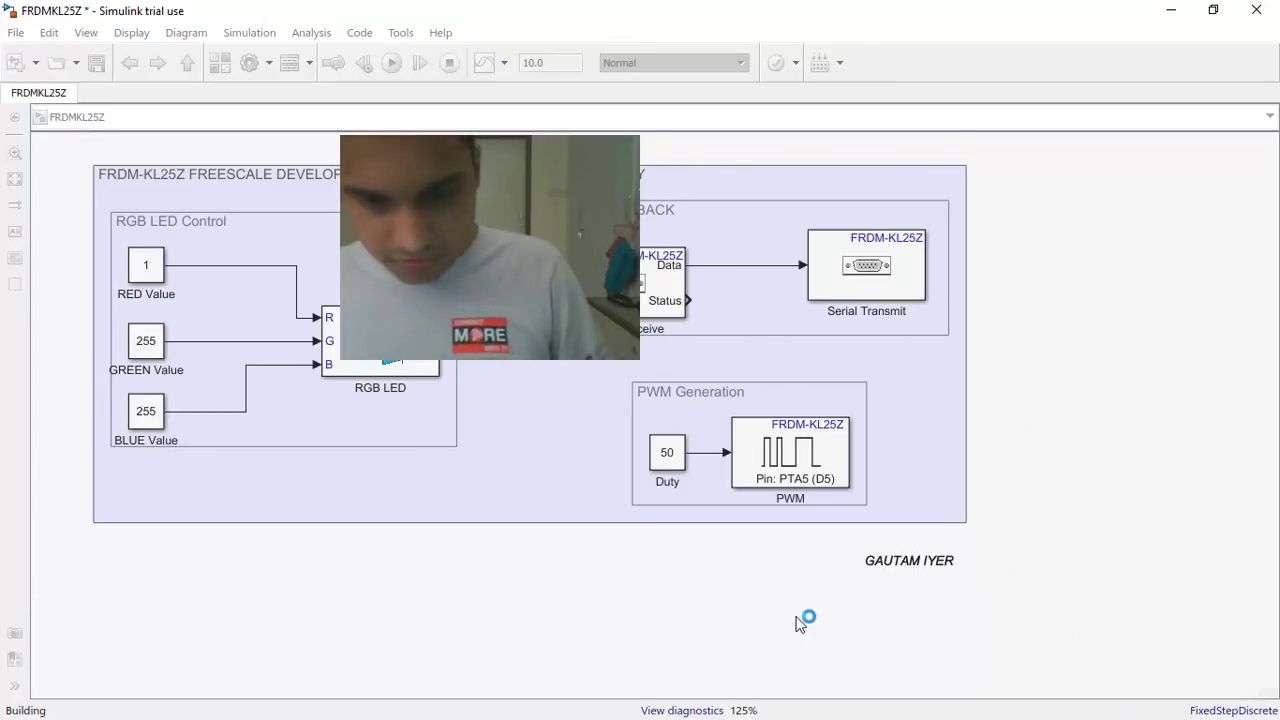
Switch through the open windows and close the Code Generation Report
key("super")
mouse_move(958, 601)
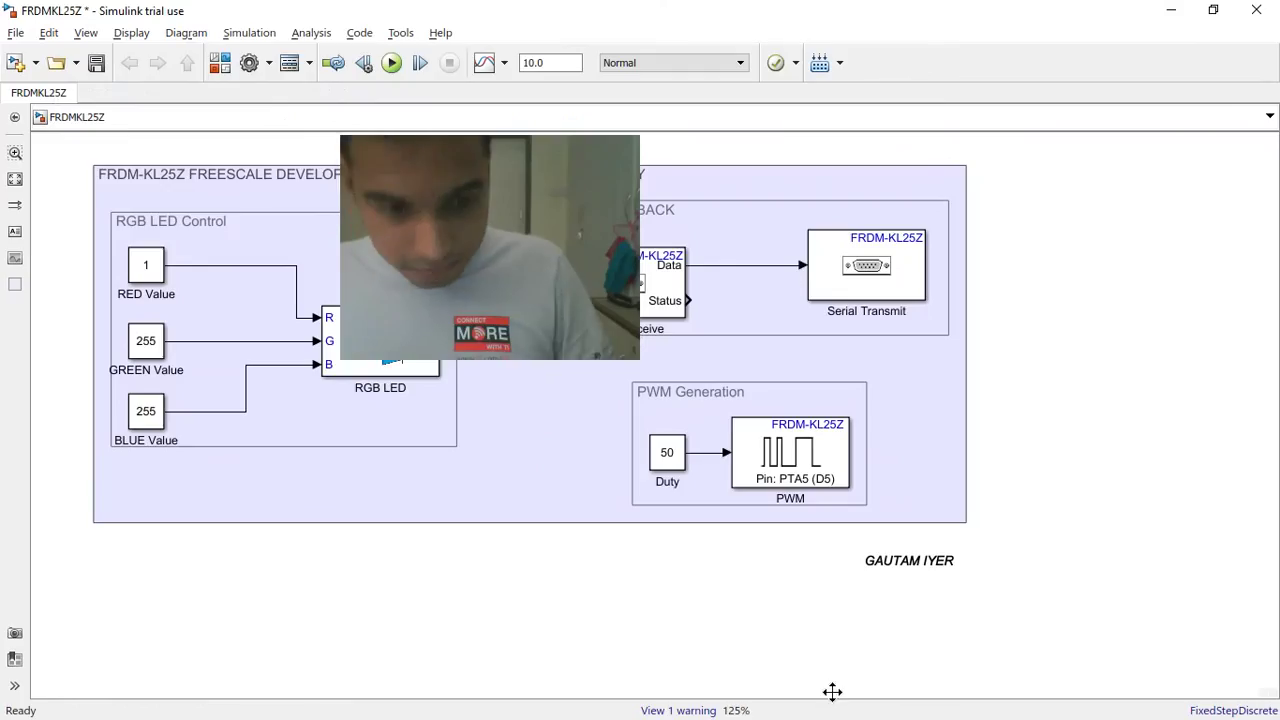
key("alt+Tab")
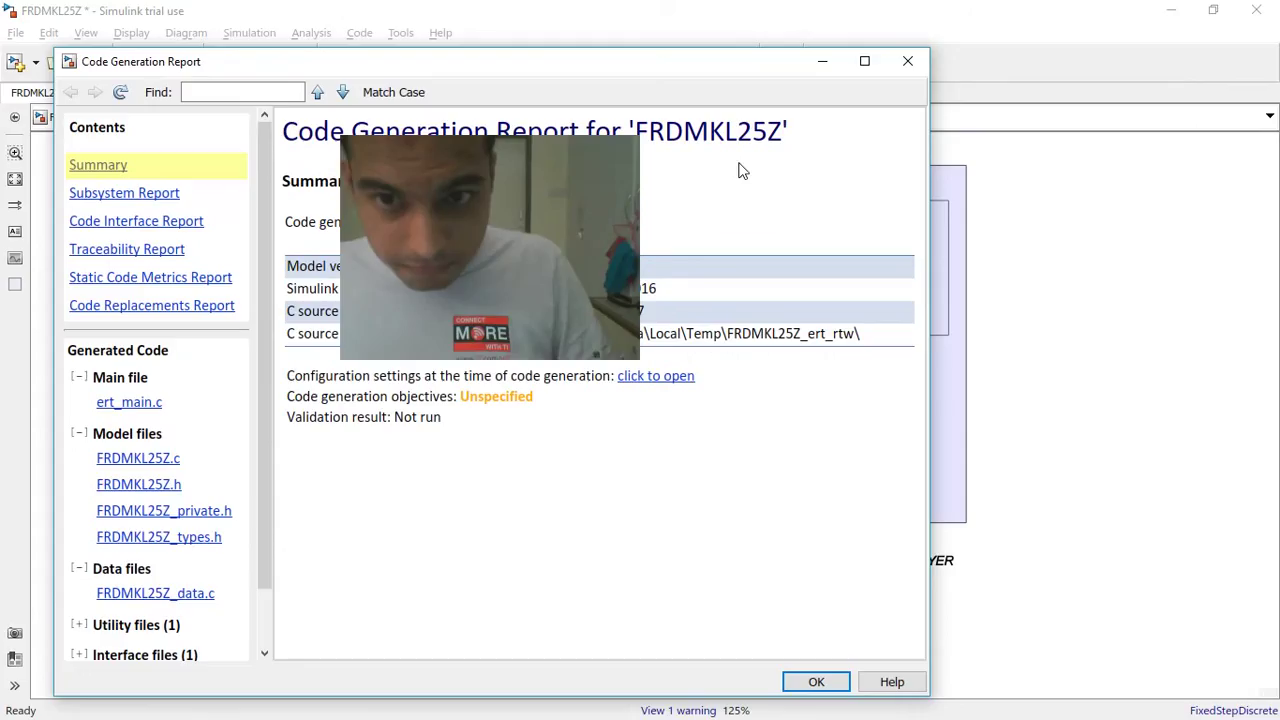
left_click(814, 681)
Turn off the screen recorder's webcam overlay and hide its controls to return to Simulink
key("alt+Tab")
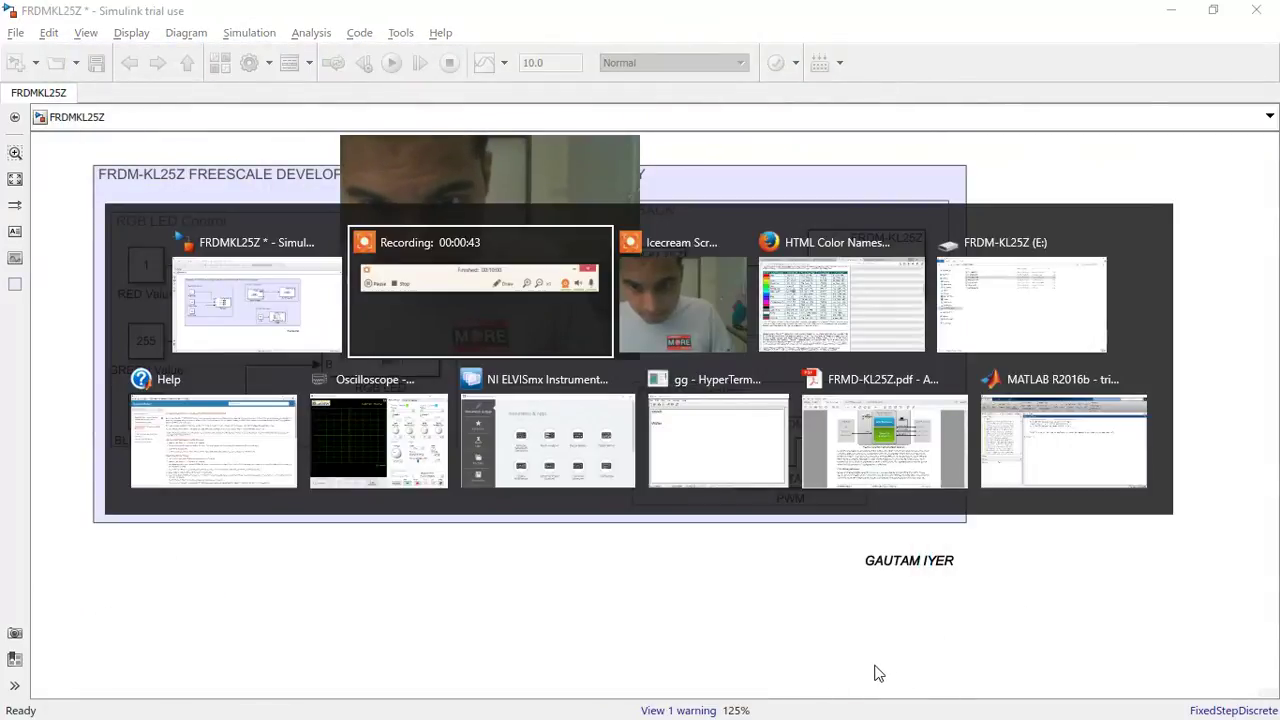
key("alt+Tab")
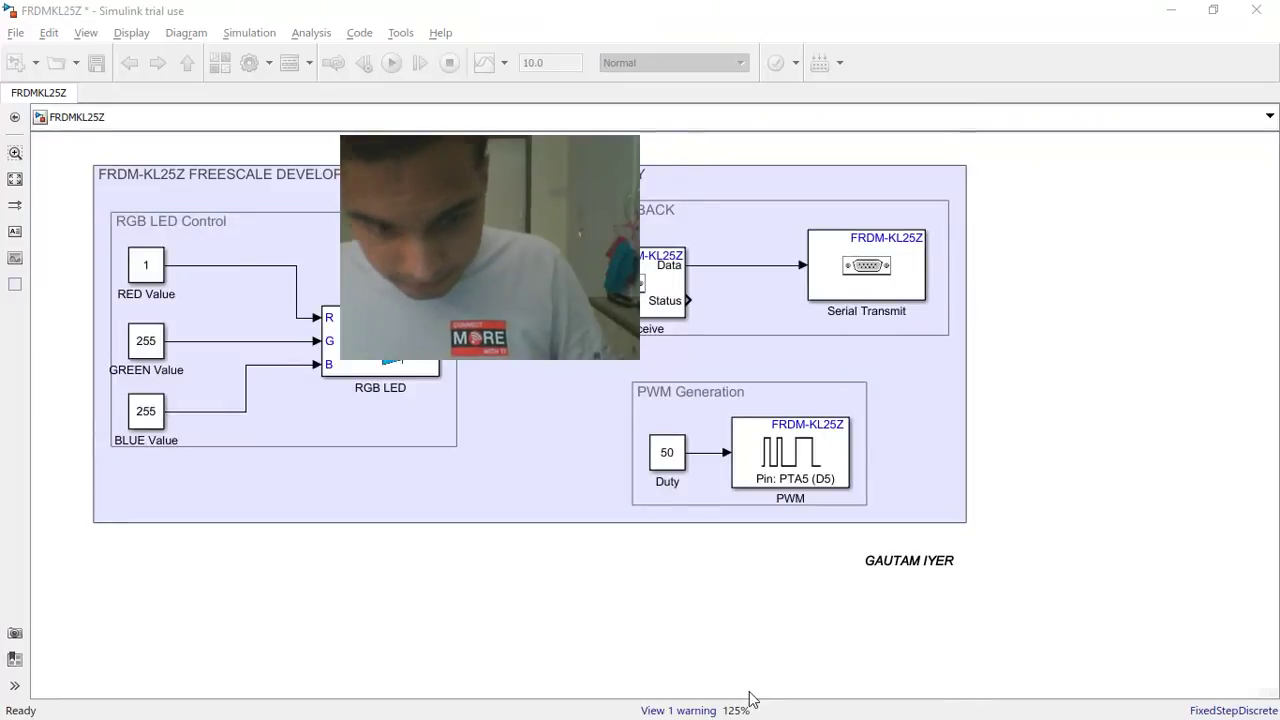
key("super")
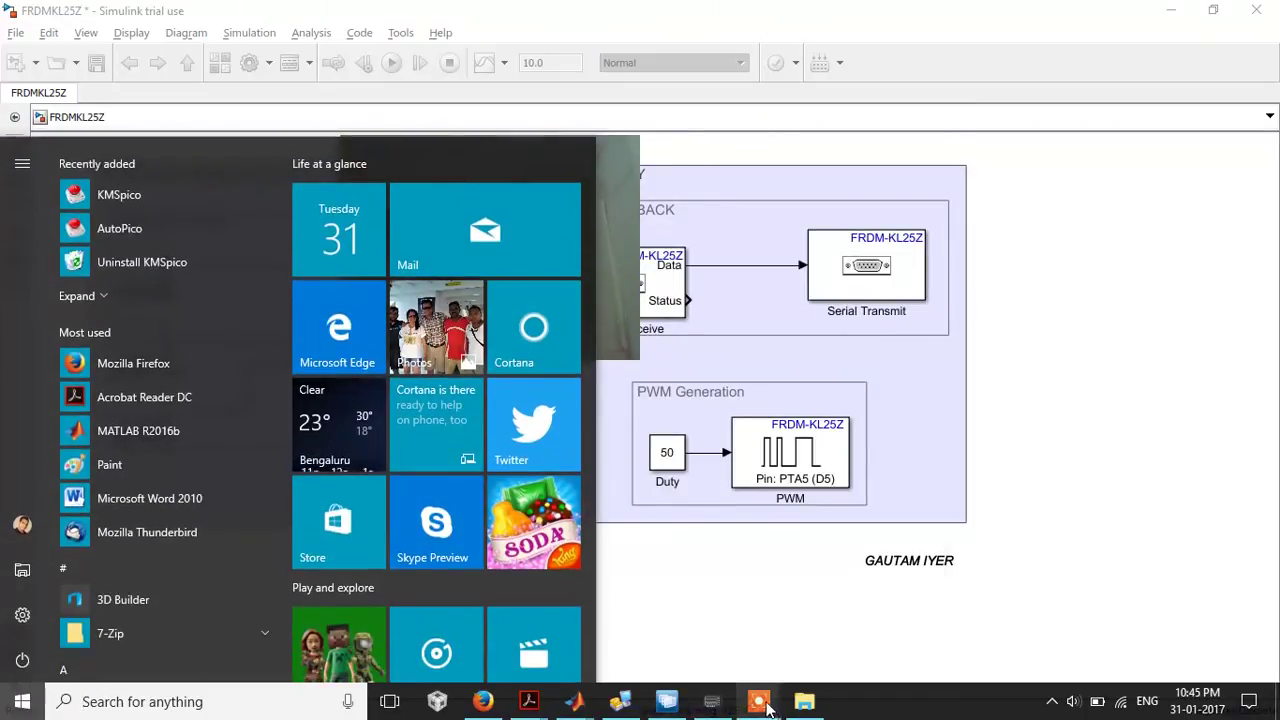
mouse_move(776, 692)
left_click(757, 623)
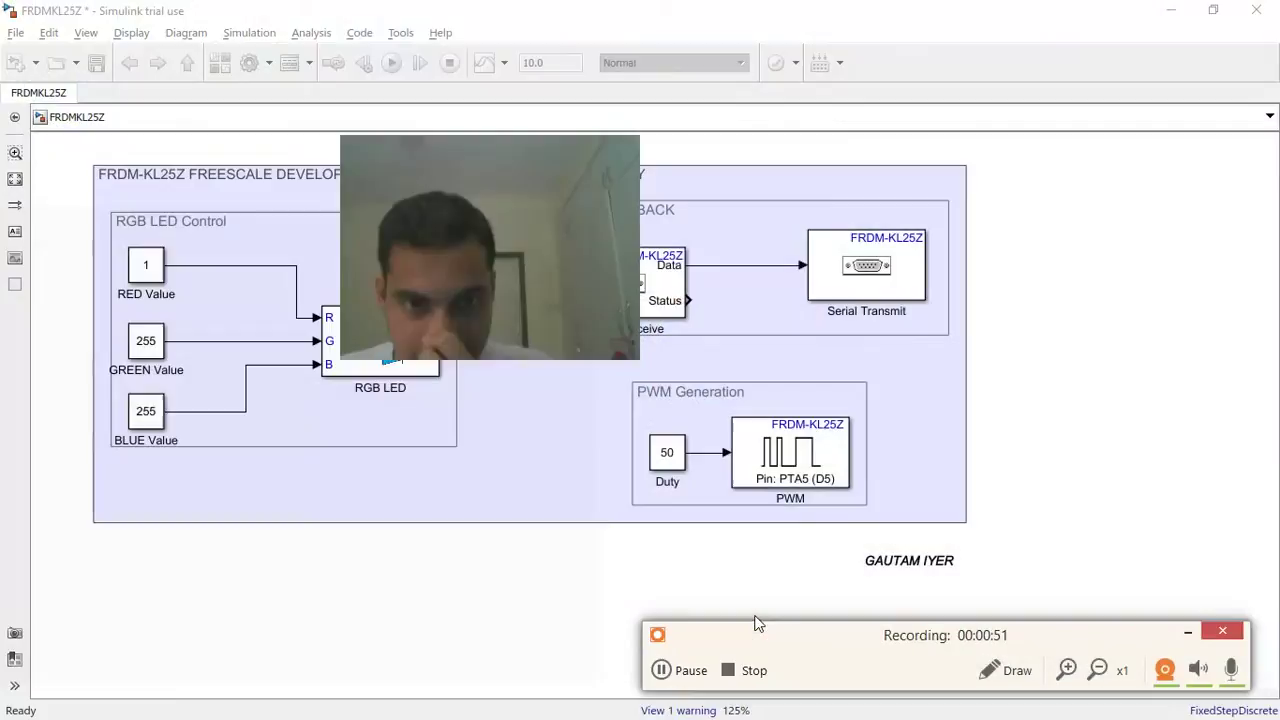
left_click(1163, 672)
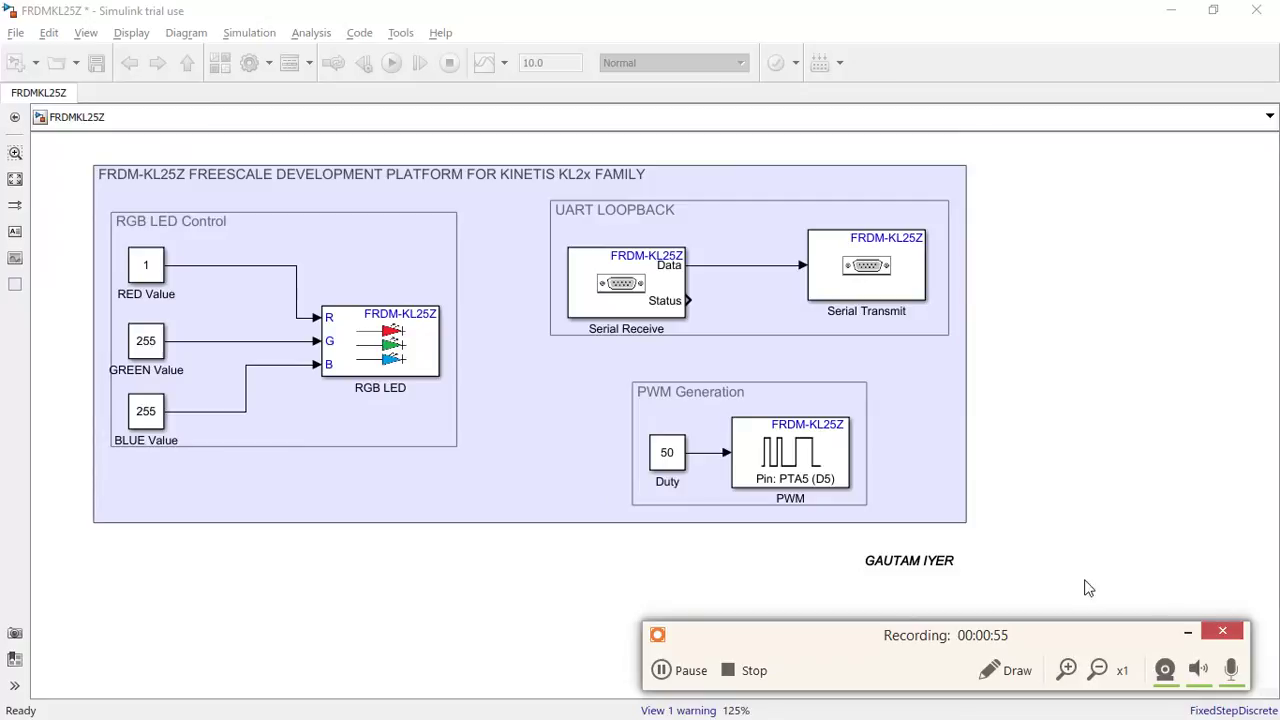
left_click(1188, 631)
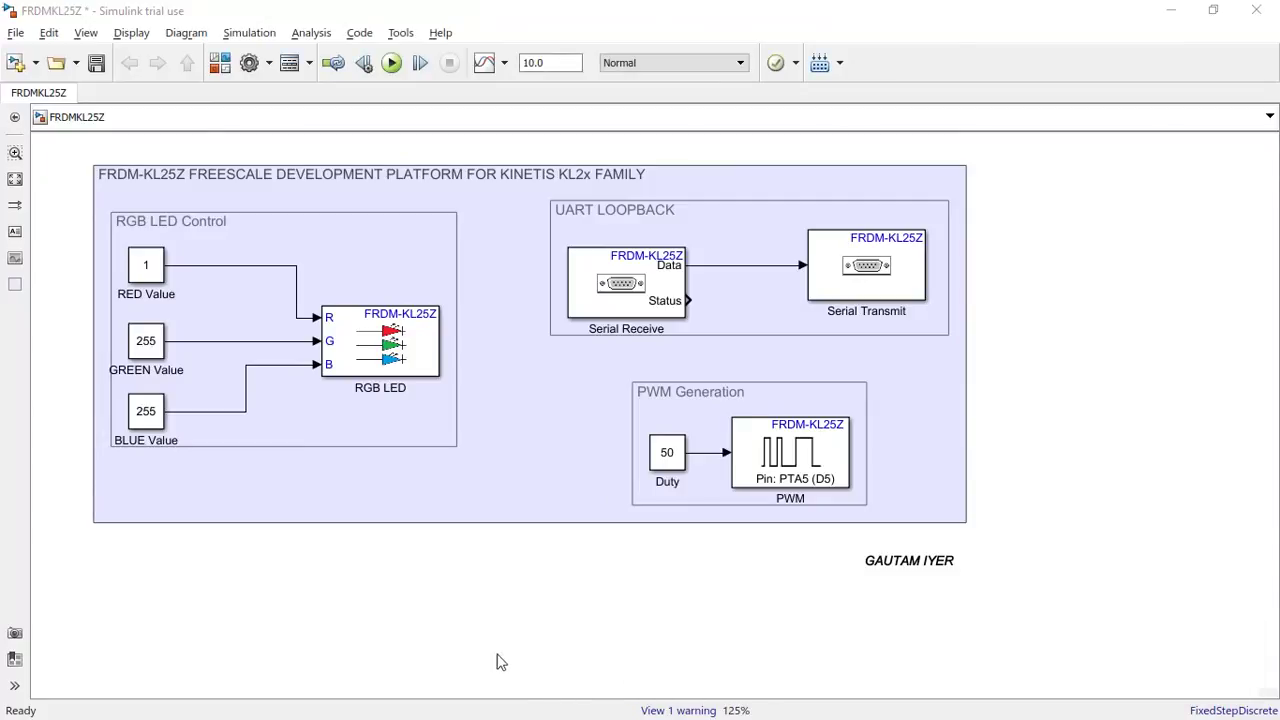
Switch to Firefox and highlight the Fuchsia/Magenta Decimal RGB value 255 in the colour table
key("super")
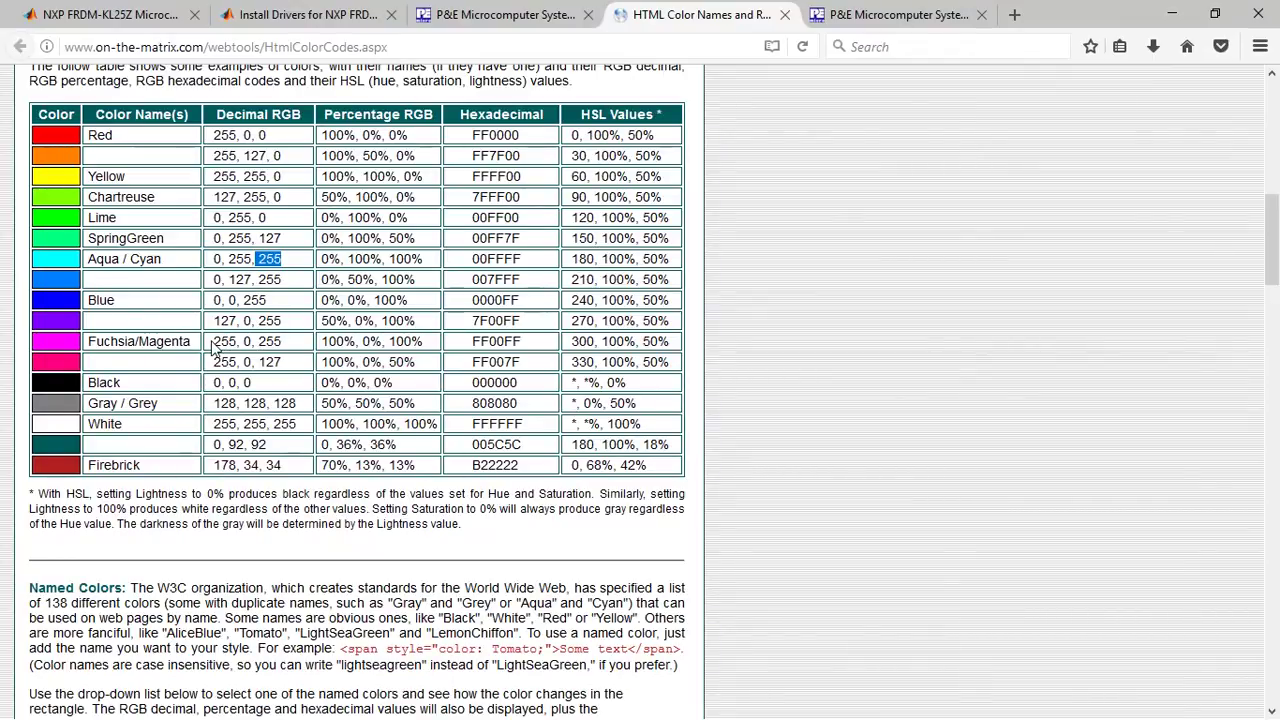
left_click_drag(213, 341, 241, 341)
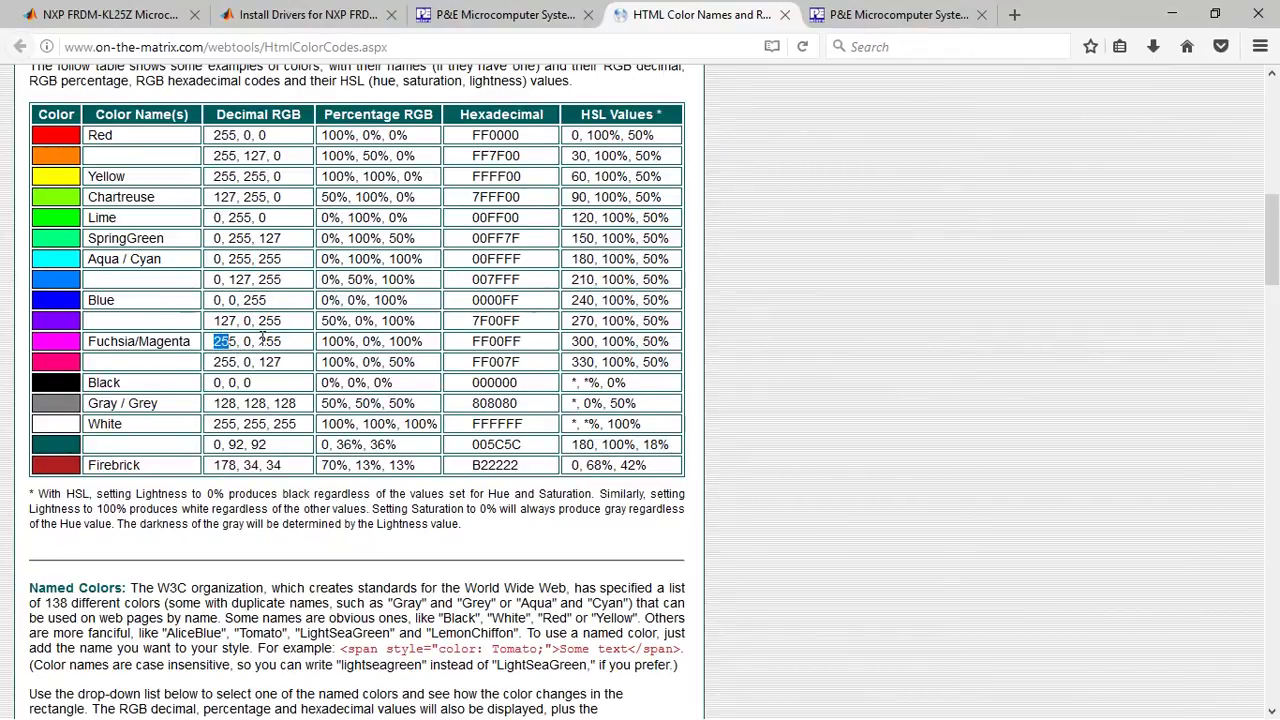
left_click(270, 341)
Set RED Value to 255 and GREEN Value to 0, keeping BLUE Value at 255
left_click(1172, 14)
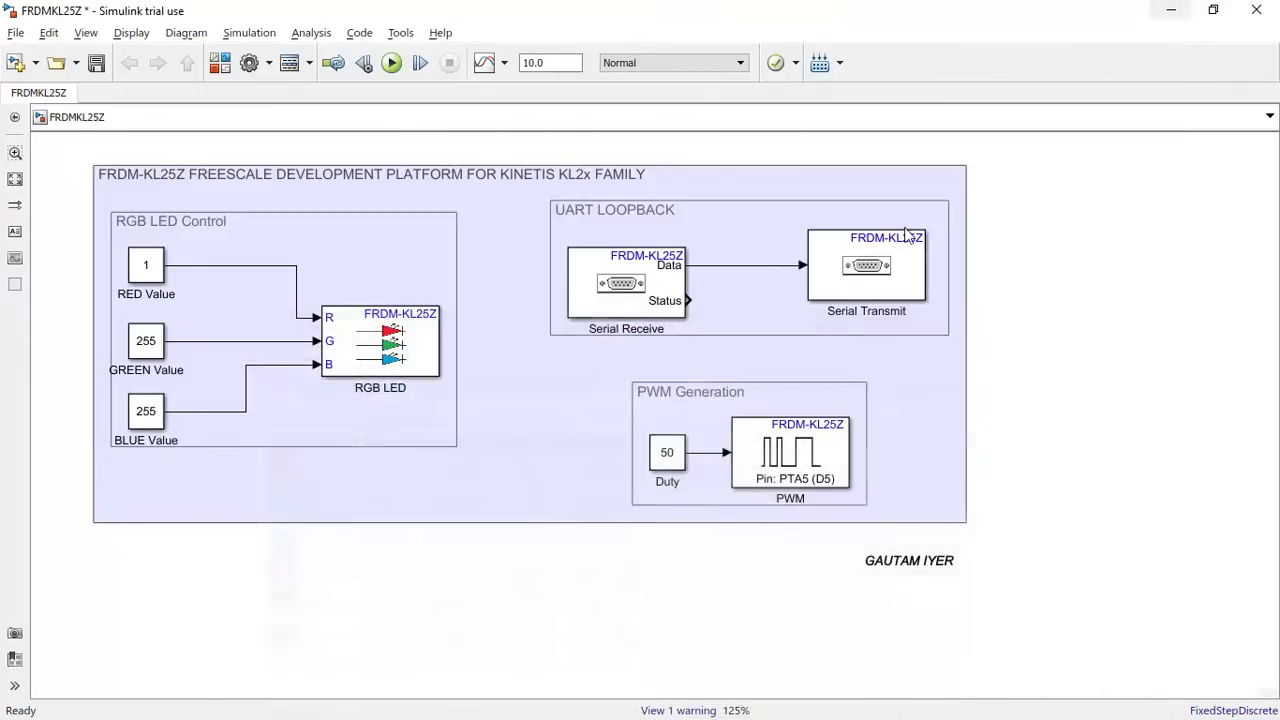
double_click(160, 268)
left_click(267, 297)
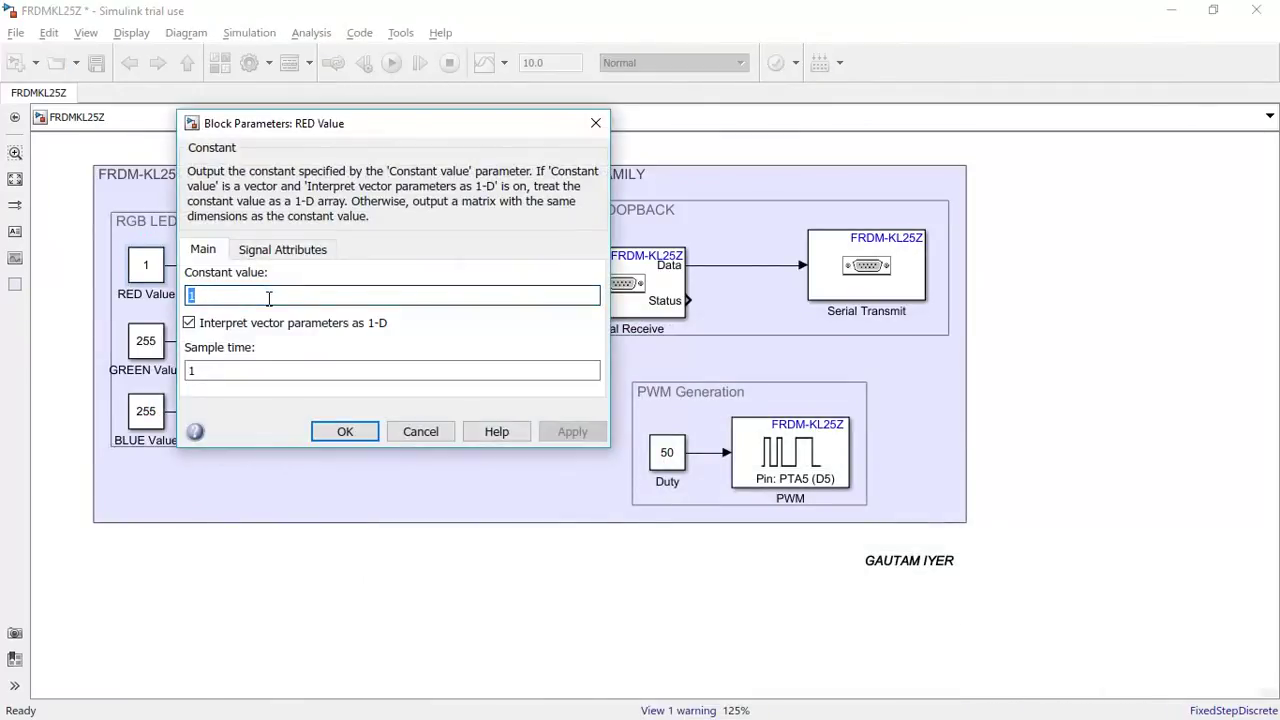
key("BackSpace")
type("255")
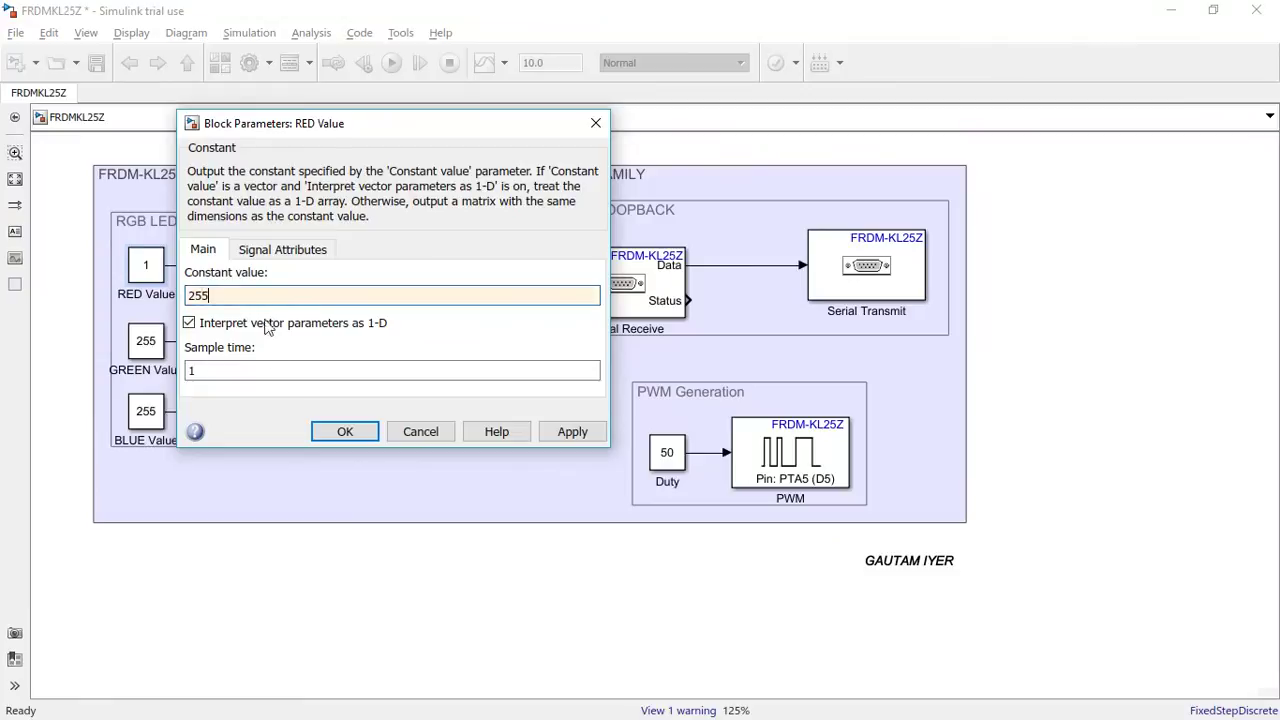
left_click(333, 438)
double_click(145, 338)
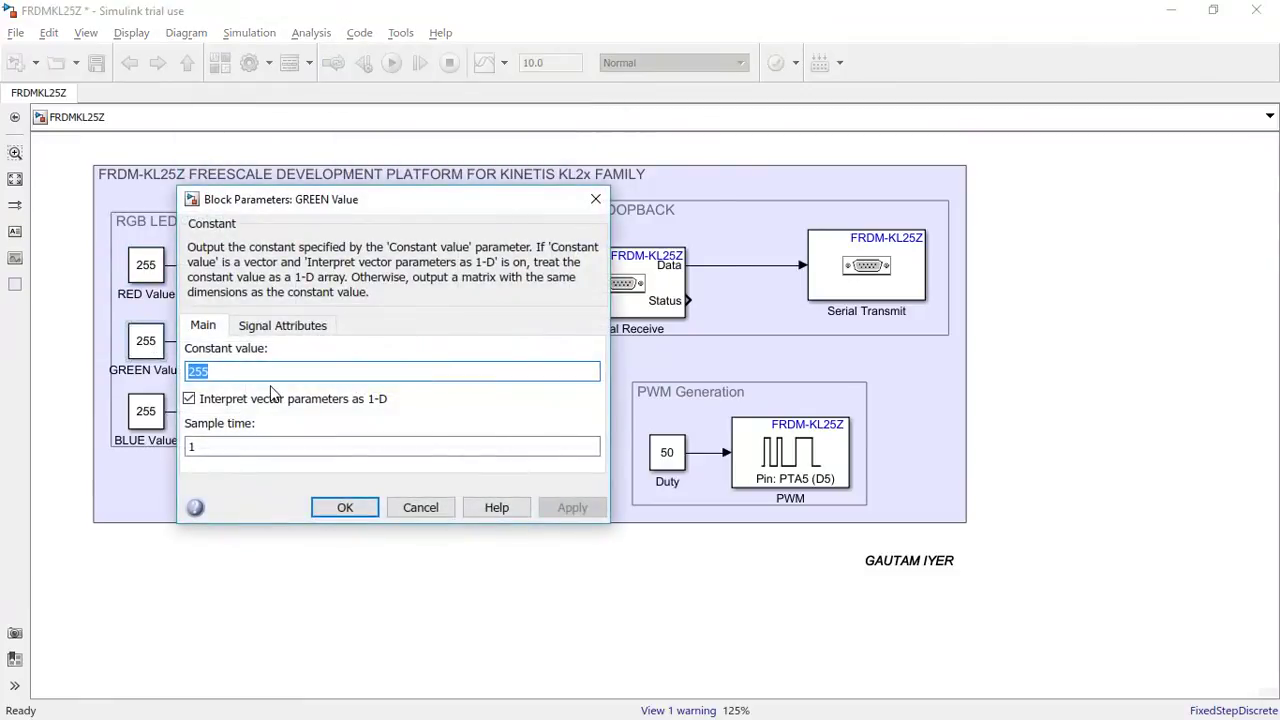
type("0")
left_click(345, 508)
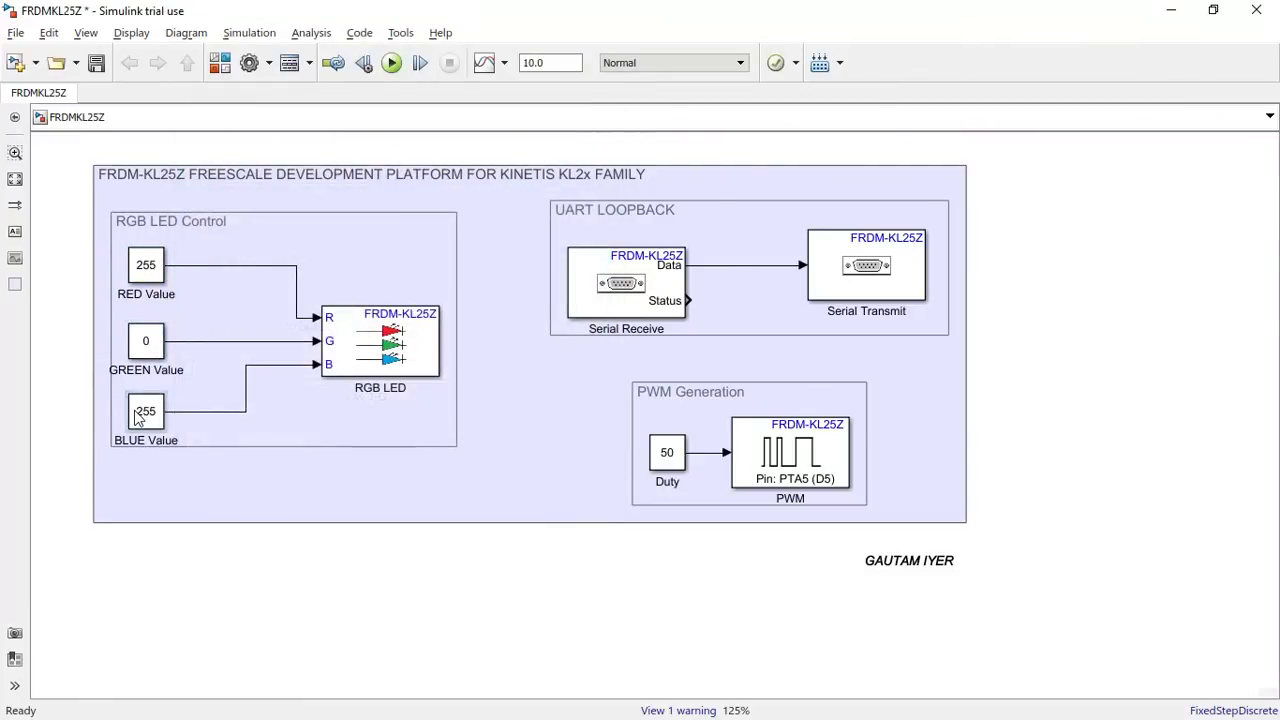
double_click(145, 411)
left_click(347, 574)
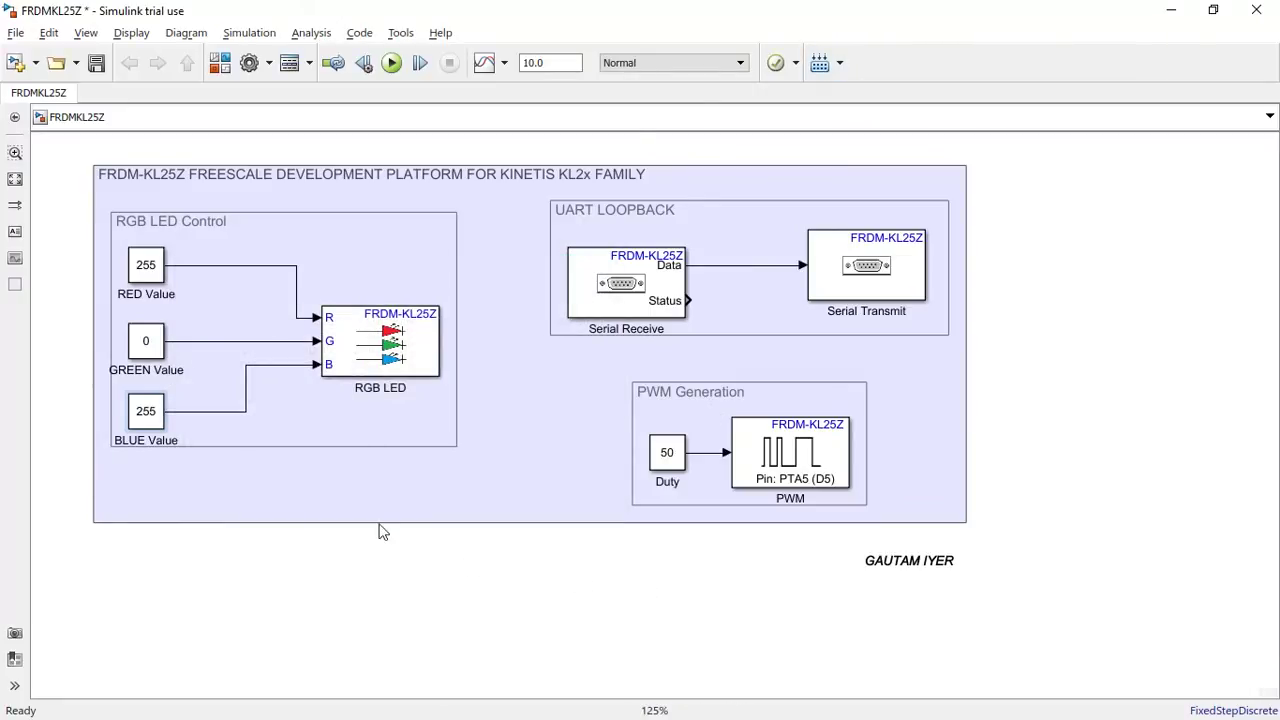
Build the model for the FRDM-KL25Z board with Ctrl+B and close the code generation report
key("ctrl+b")
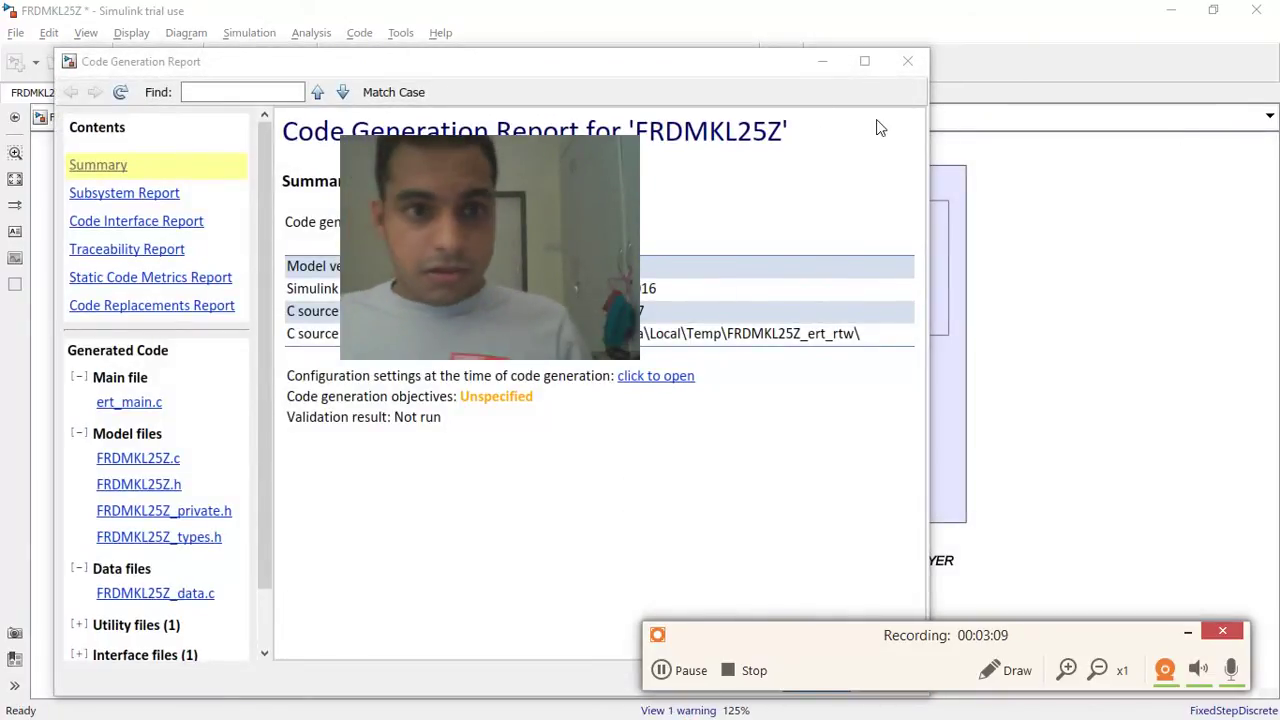
left_click(1165, 672)
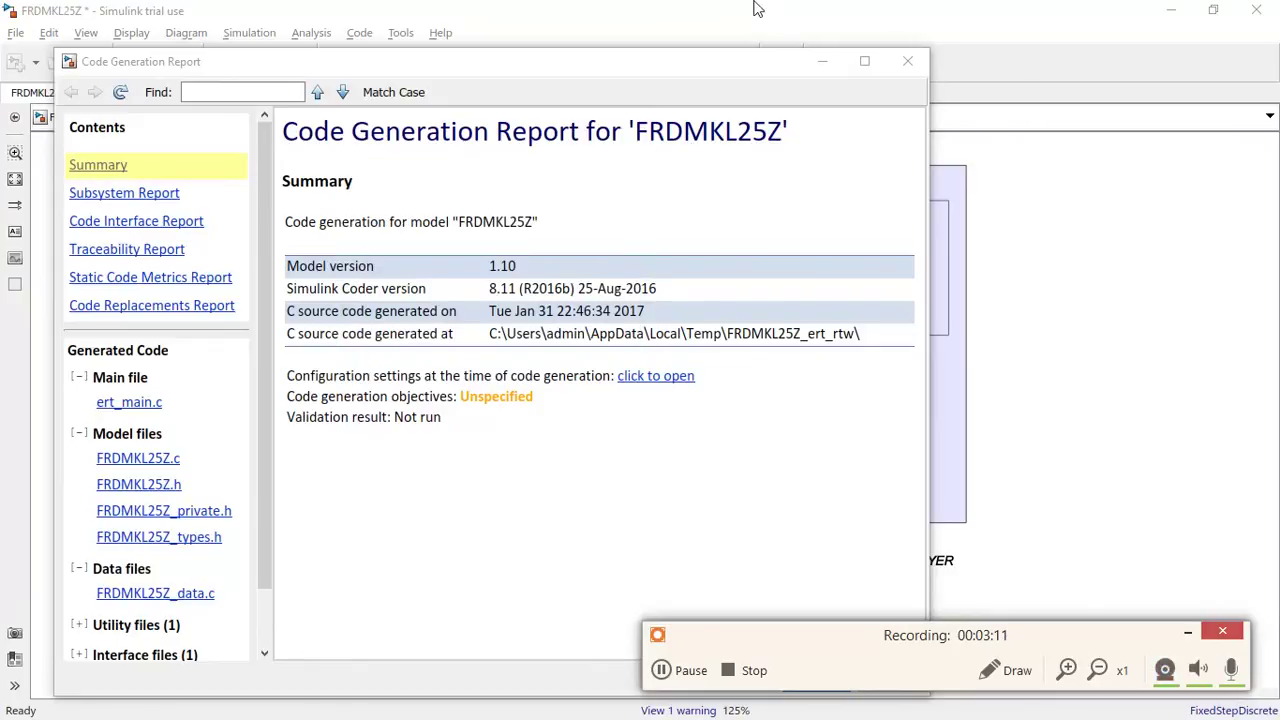
left_click(907, 61)
left_click(333, 322)
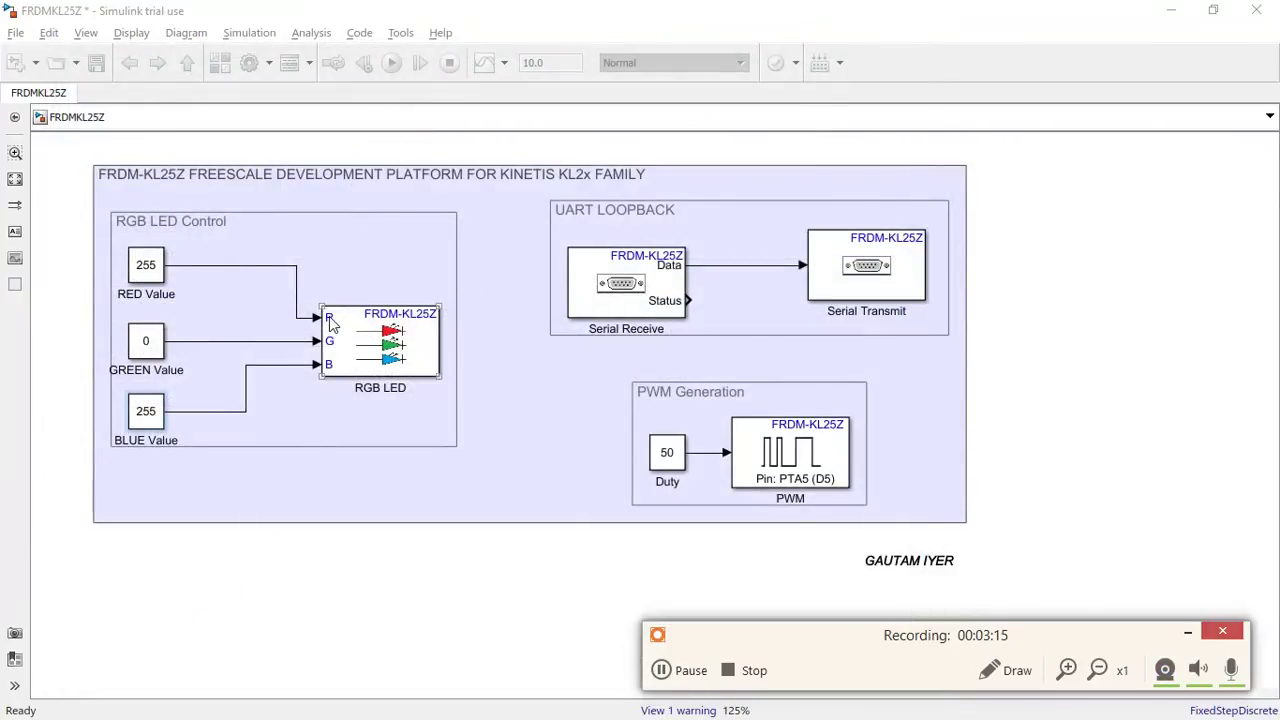
left_click(383, 302)
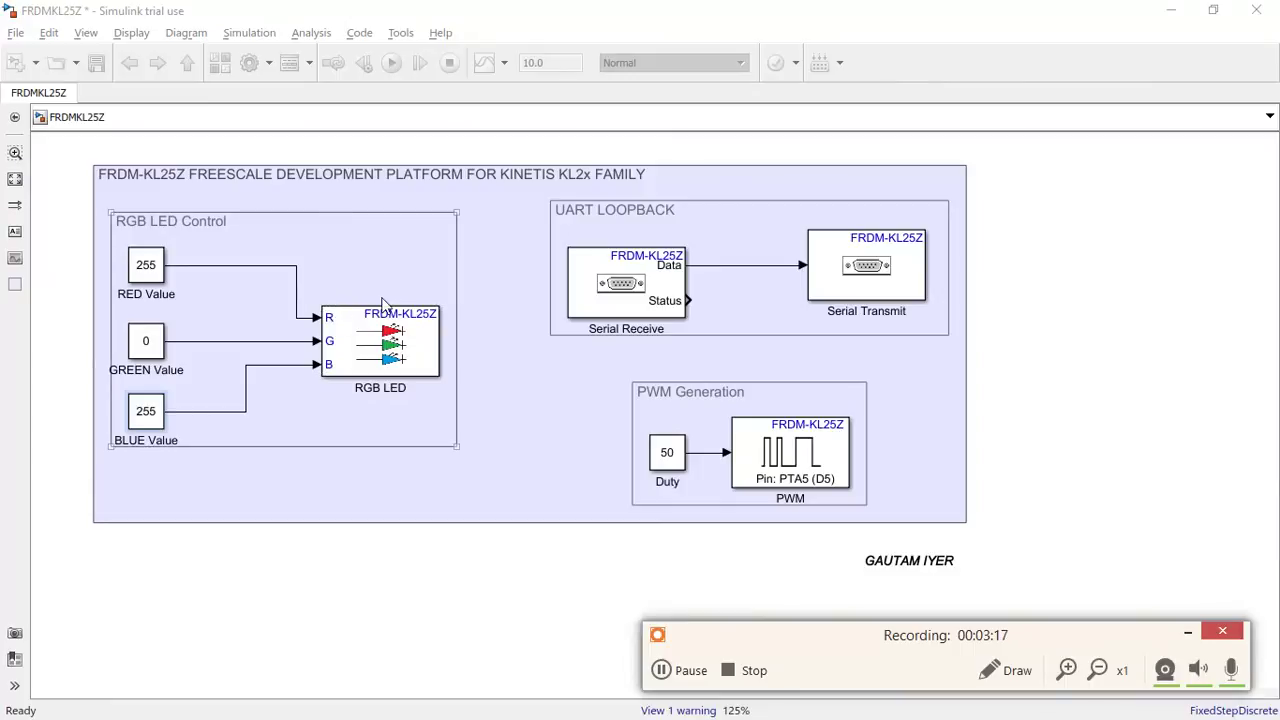
left_click(420, 318)
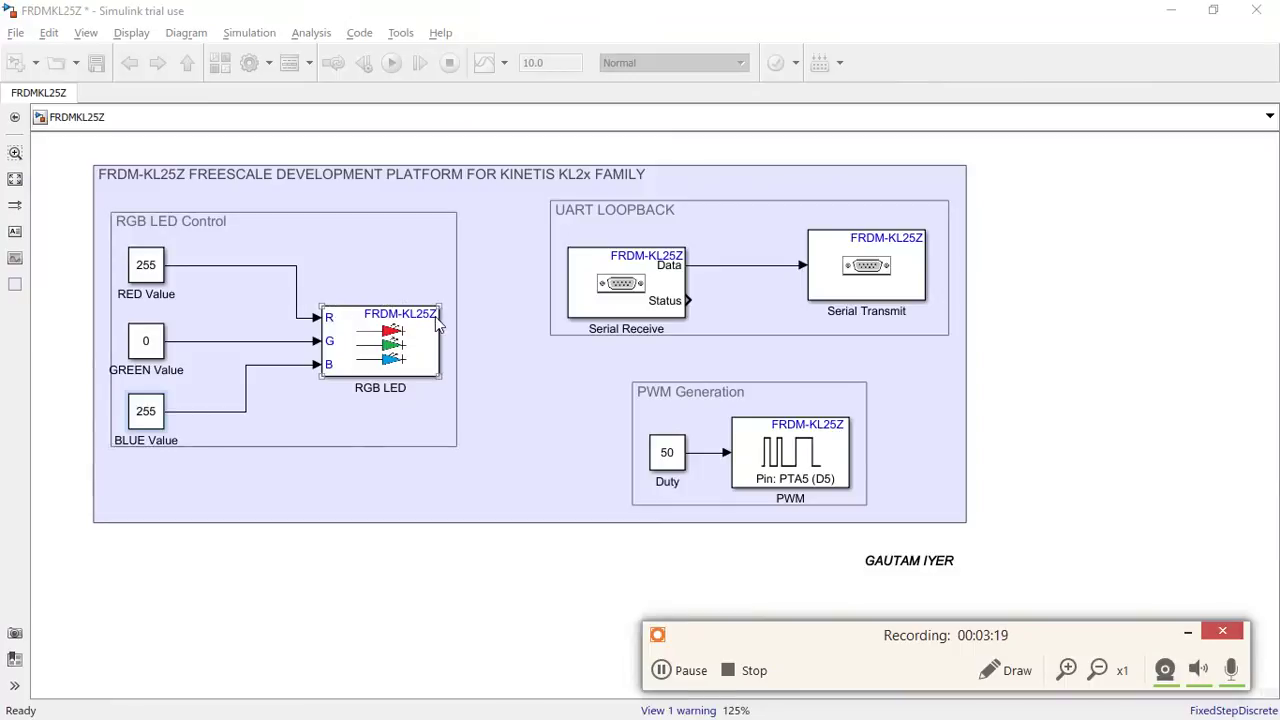
left_click(624, 287)
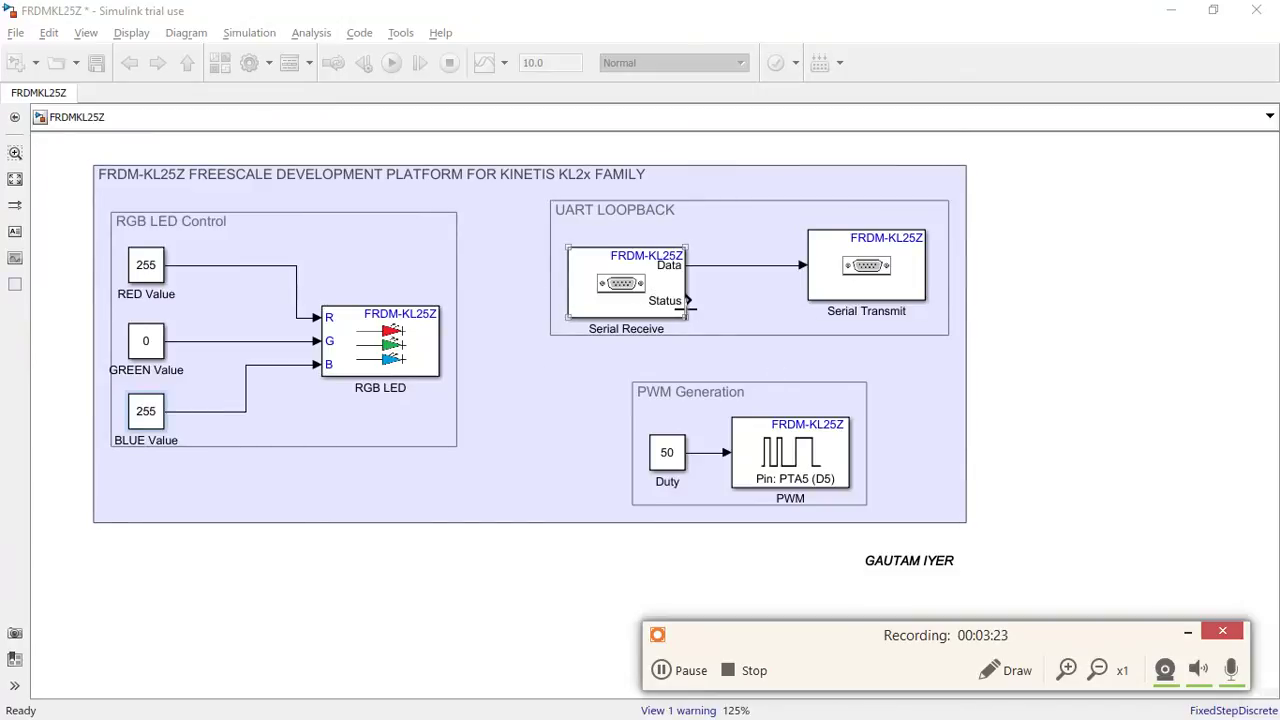
left_click(560, 251)
left_click(575, 262)
left_click(878, 281)
left_click(624, 288)
left_click(852, 276)
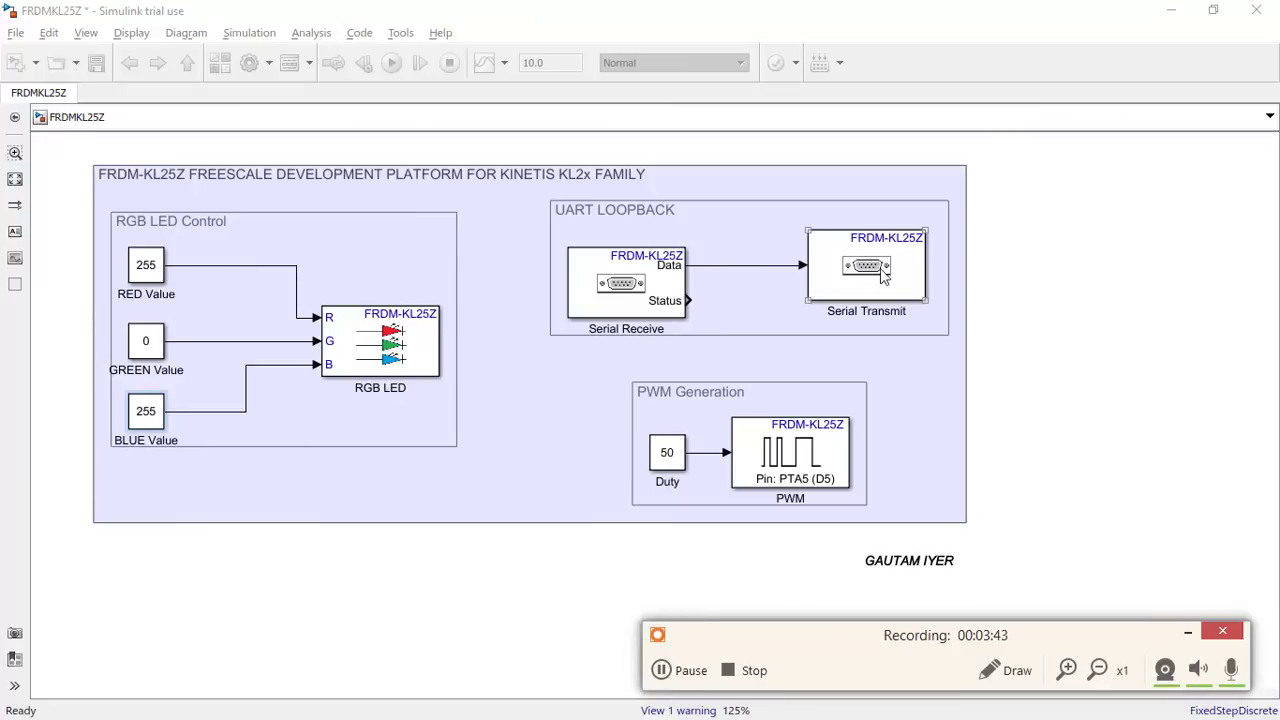
left_click(1064, 304)
left_click(850, 270)
left_click(432, 679)
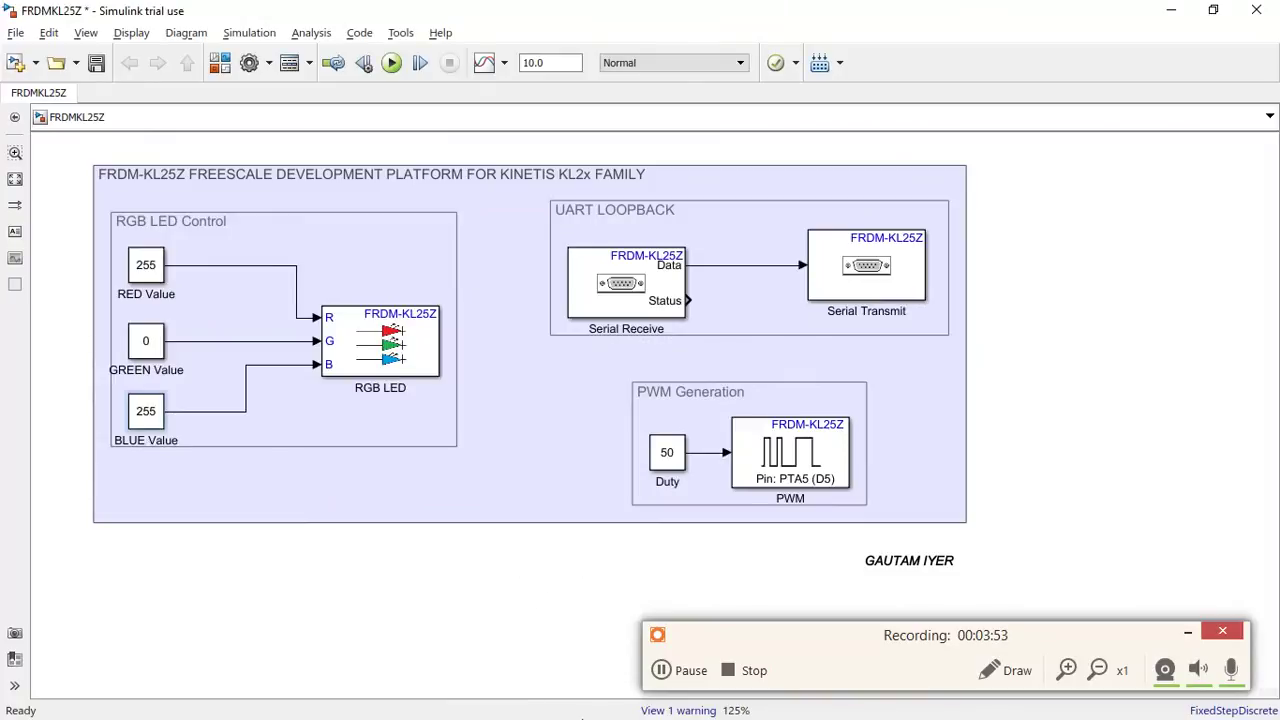
key("super")
Connect the gg HyperTerminal session, type test characters such as 'ddhh55' to see them echoed, then disconnect
left_click(576, 706)
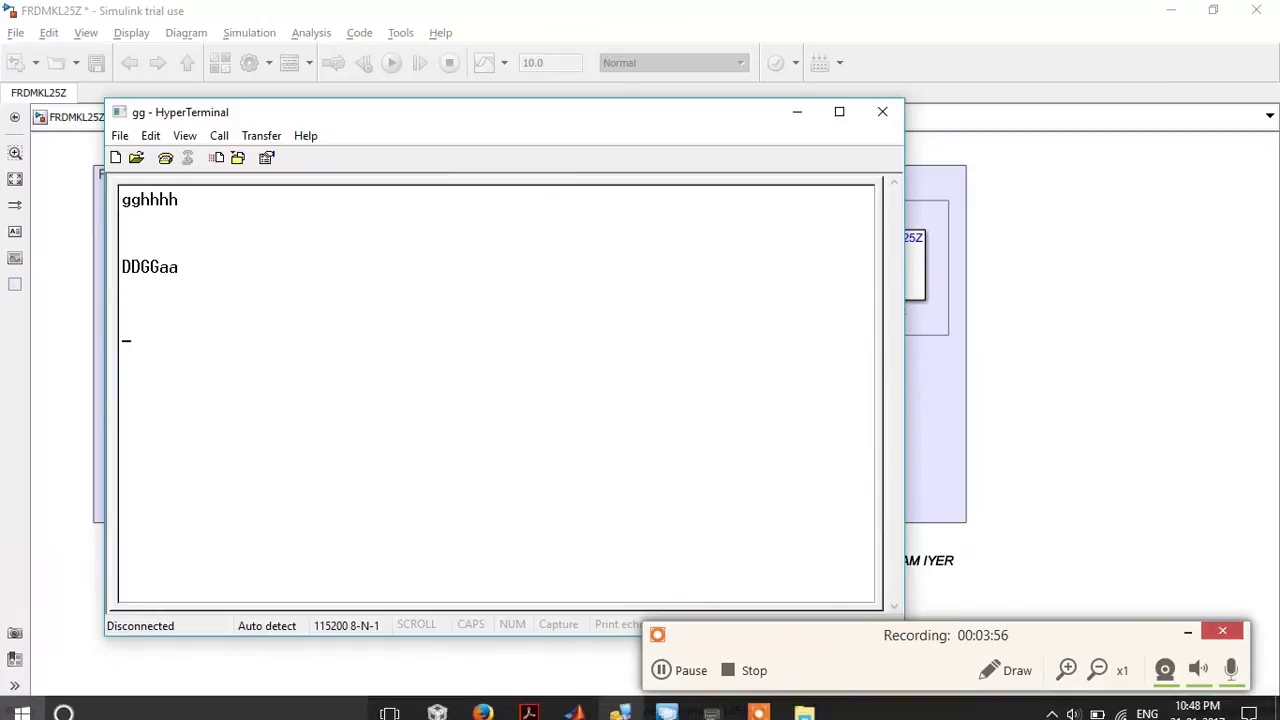
left_click(166, 160)
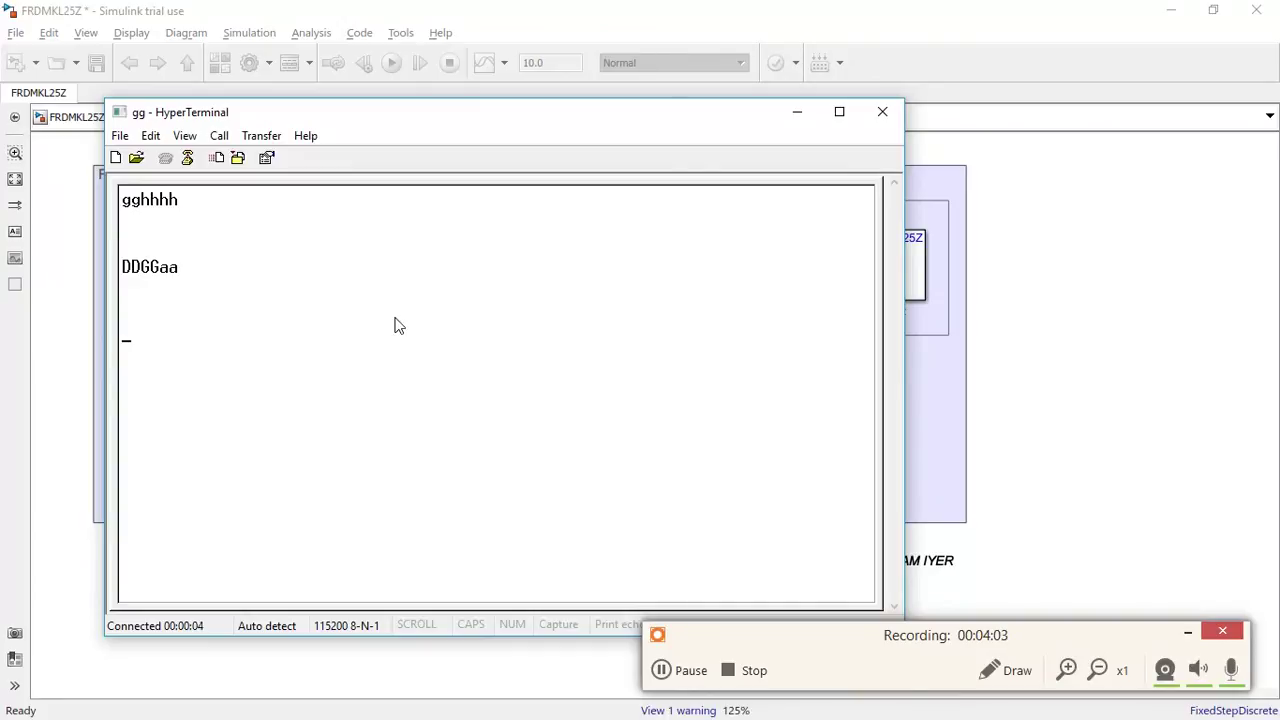
type("ddhh55")
type("dsffweufufienwnfwunnuufnnweeff")
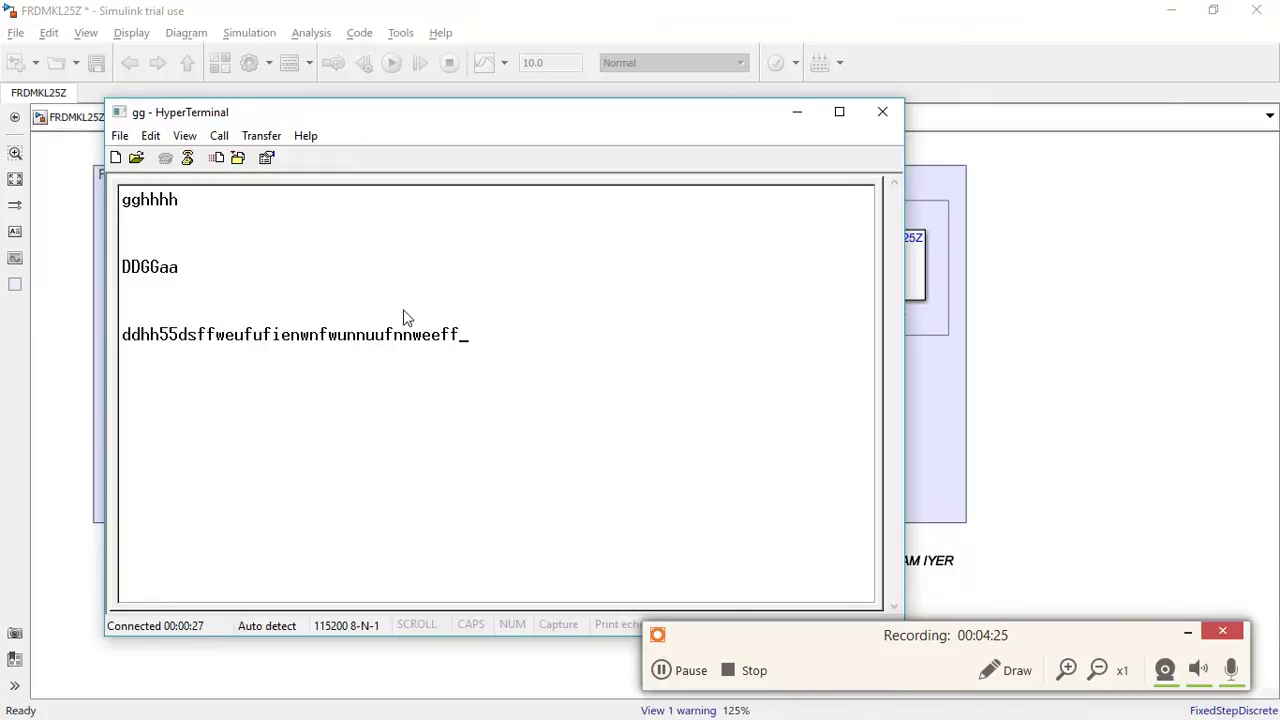
type("dddddddd")
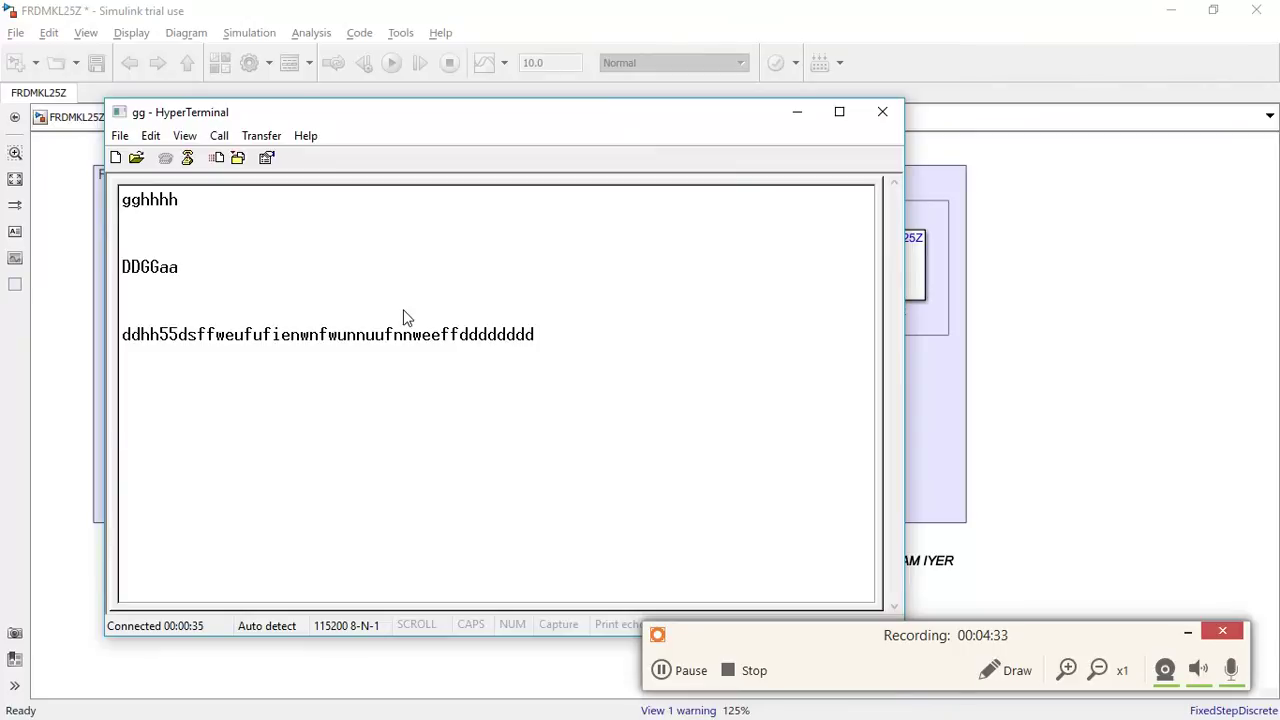
left_click(187, 158)
Back in the model, review the Serial Receive settings (UART0, int8, length 1, sample time 0.1) unchanged
left_click(797, 112)
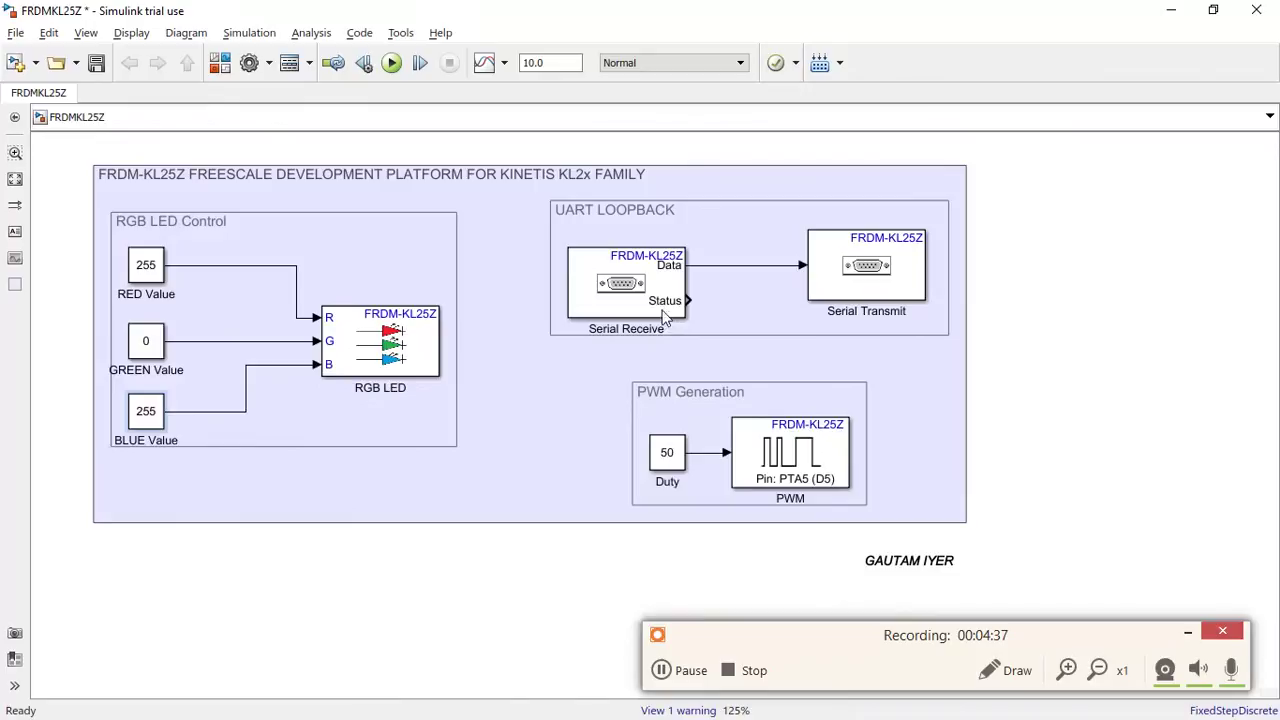
double_click(638, 298)
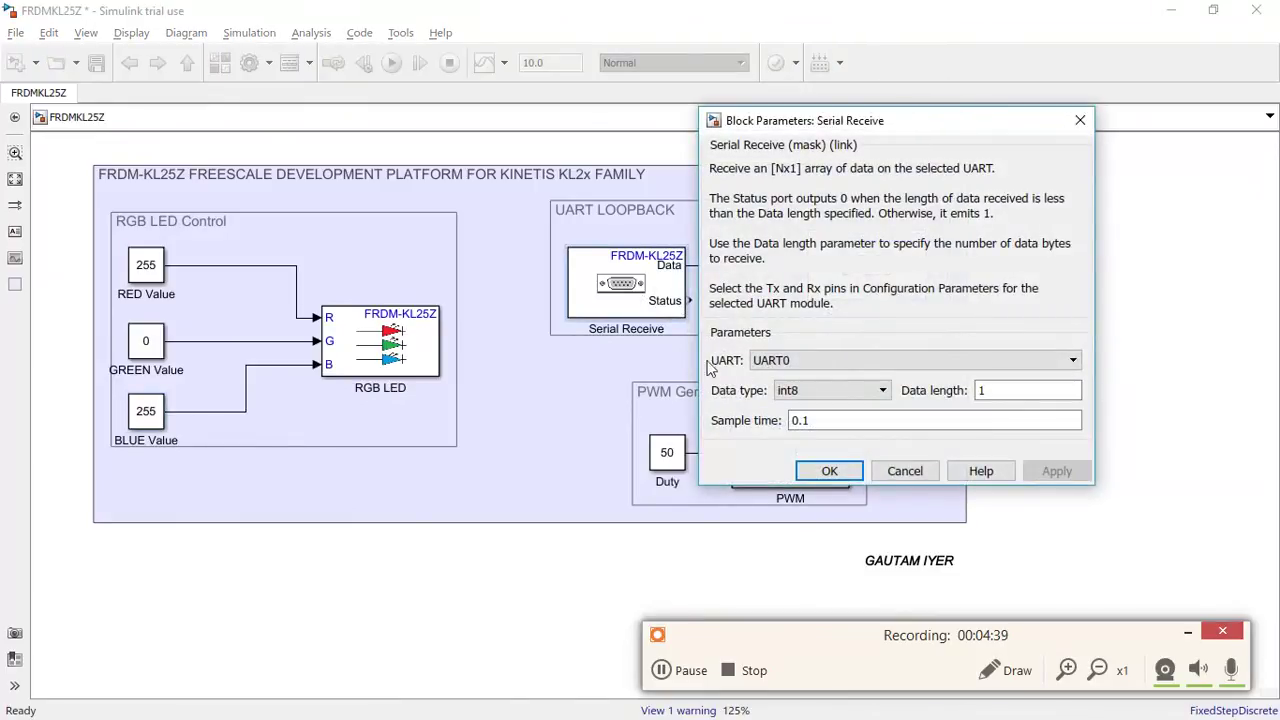
left_click(800, 360)
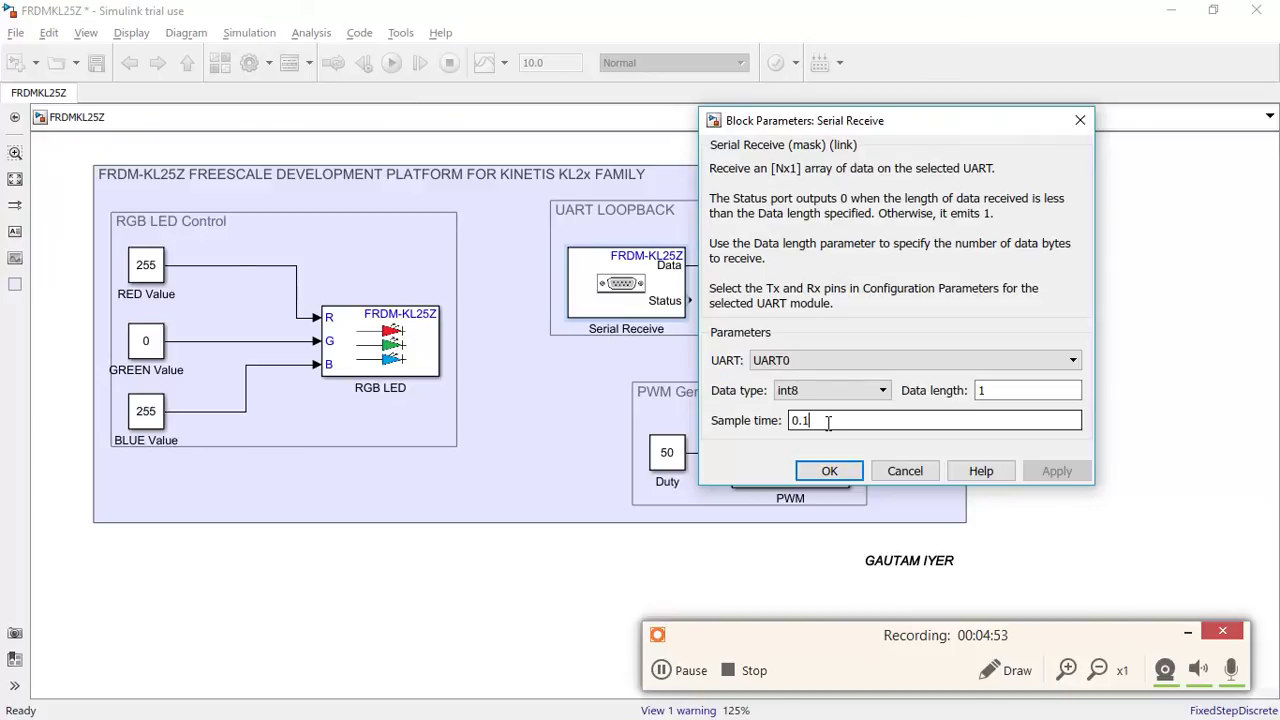
left_click(826, 470)
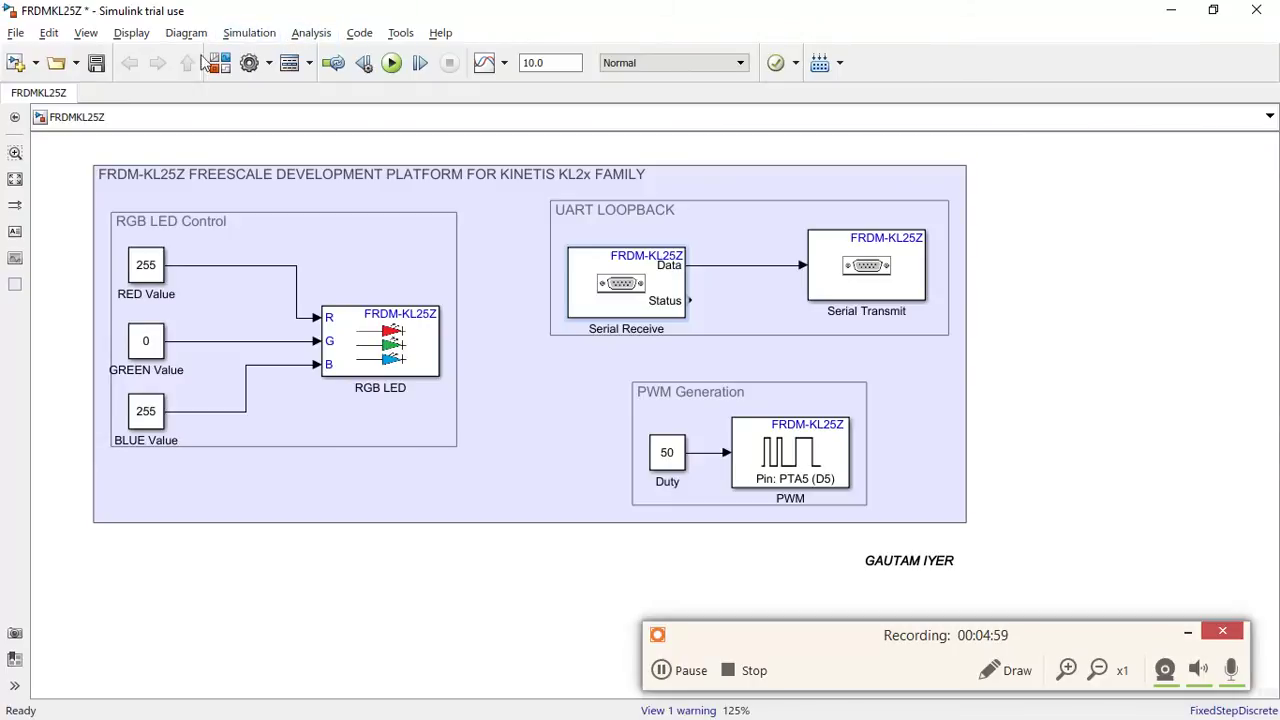
left_click(249, 63)
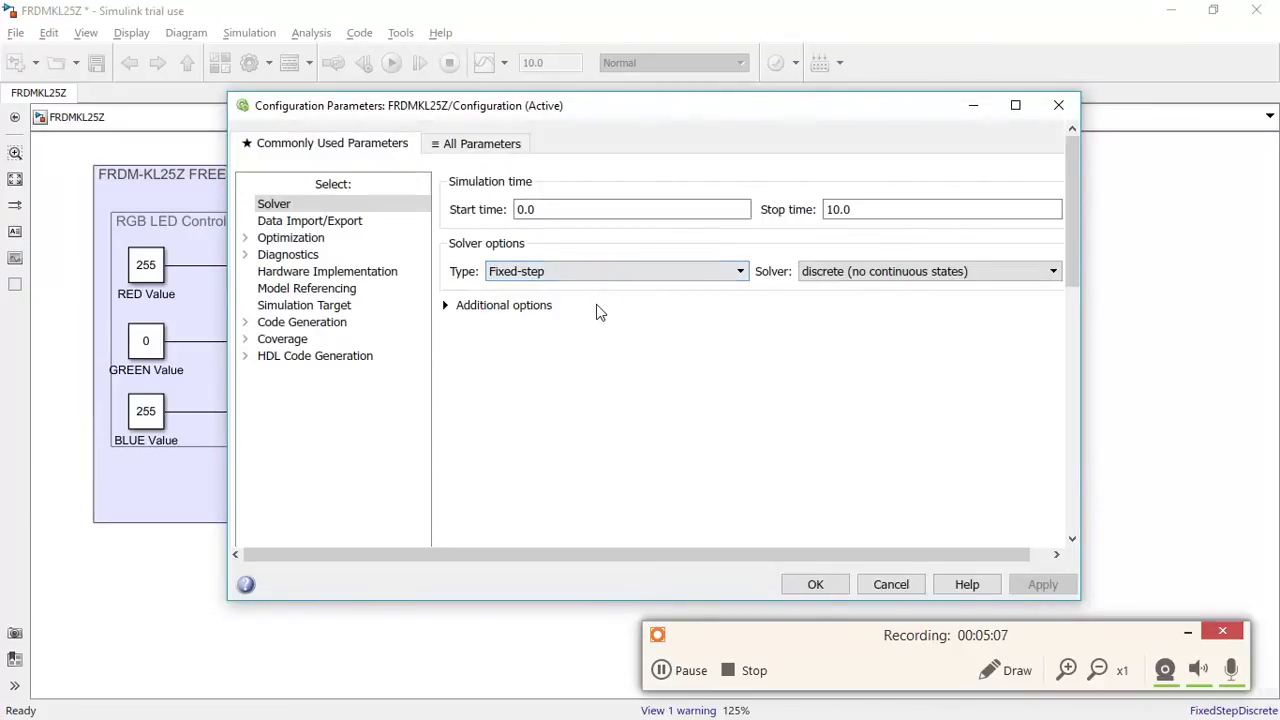
left_click(310, 280)
left_click_drag(703, 429, 694, 474)
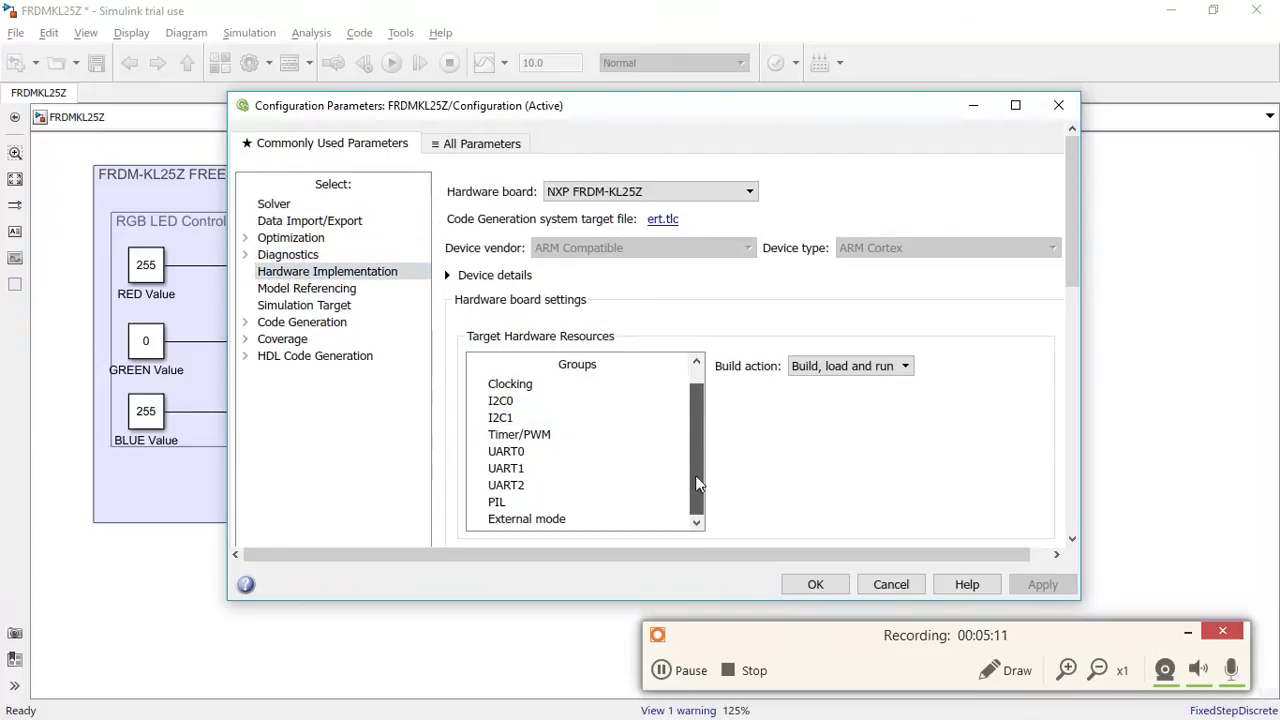
left_click(533, 455)
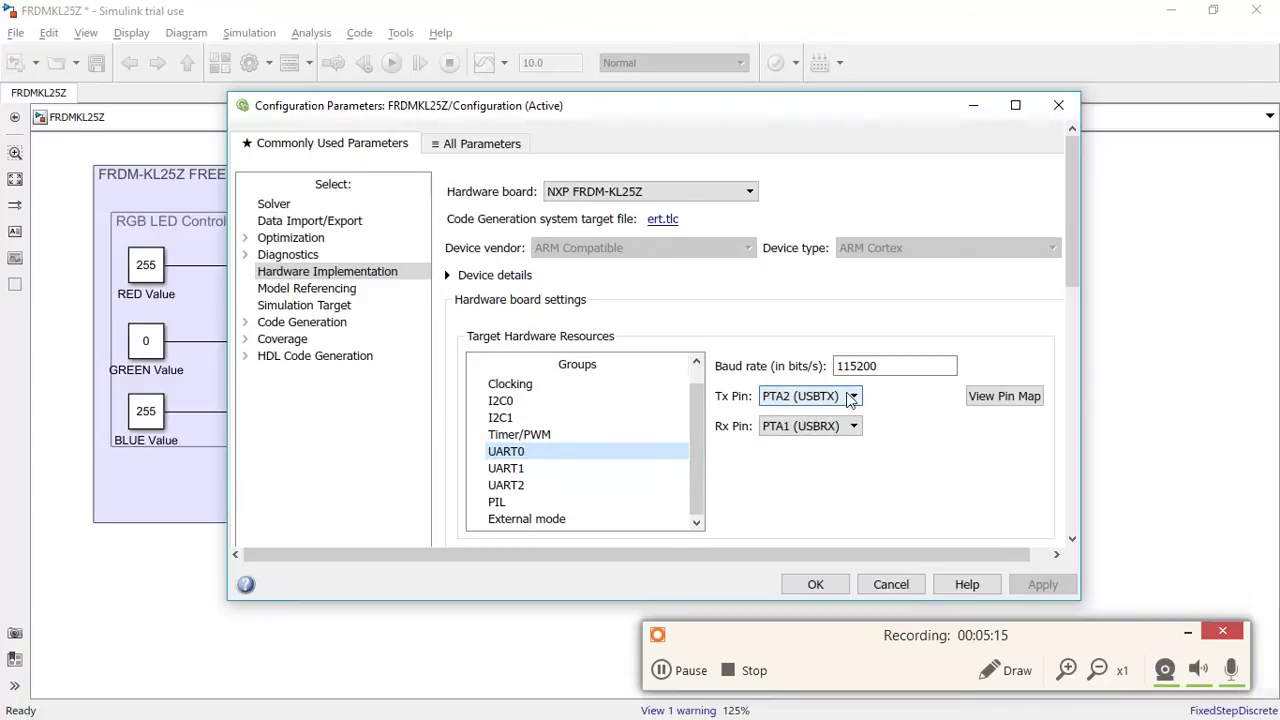
left_click(800, 398)
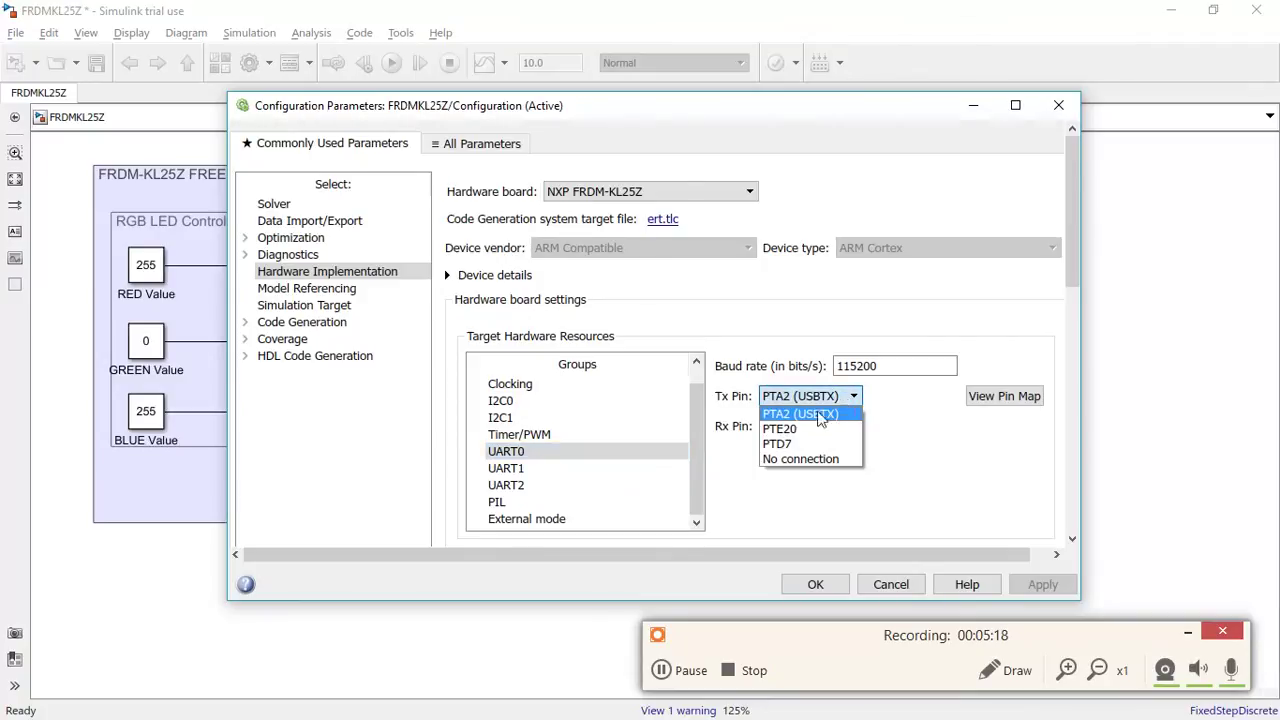
left_click(880, 440)
left_click(852, 426)
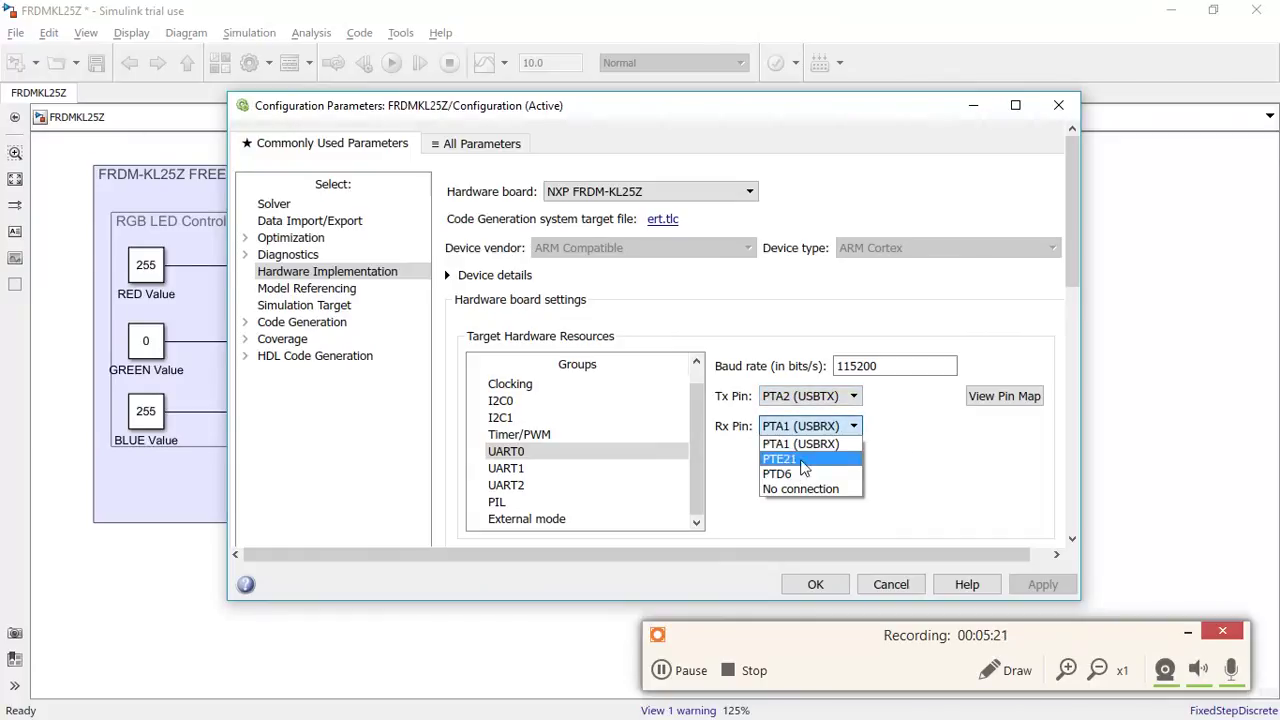
left_click(880, 424)
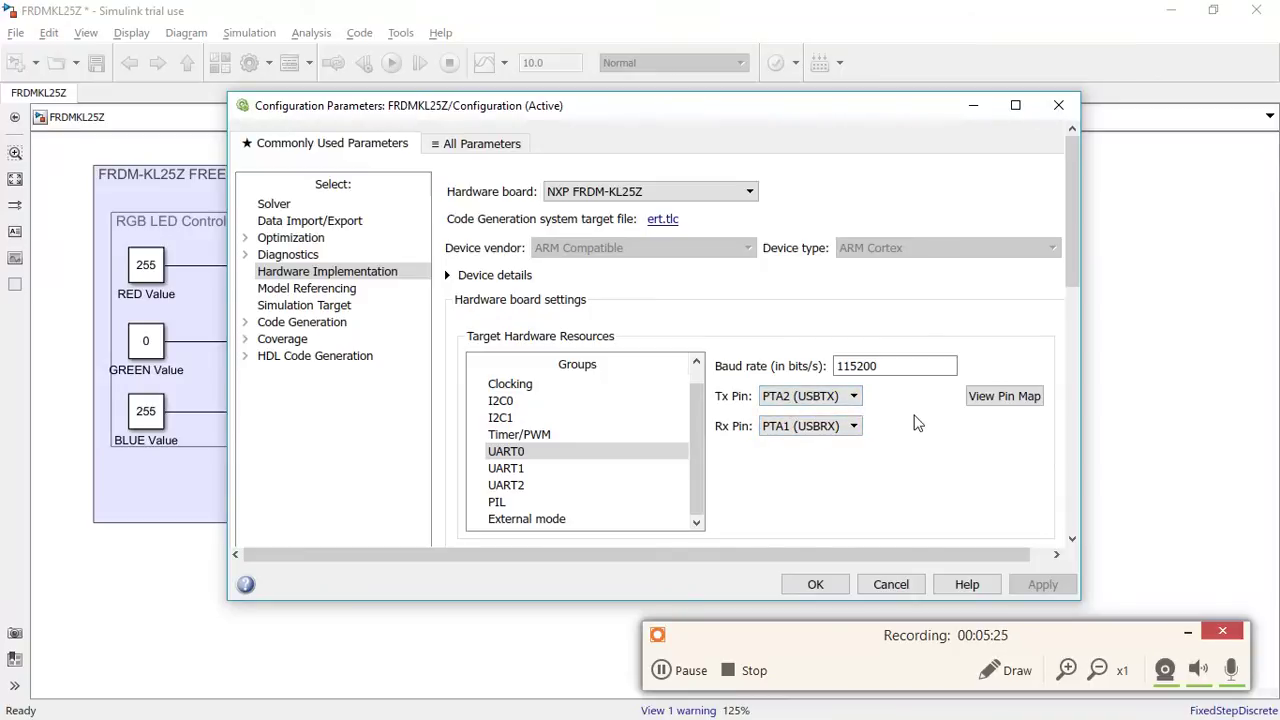
left_click(908, 370)
double_click(892, 366)
left_click(900, 366)
left_click(818, 586)
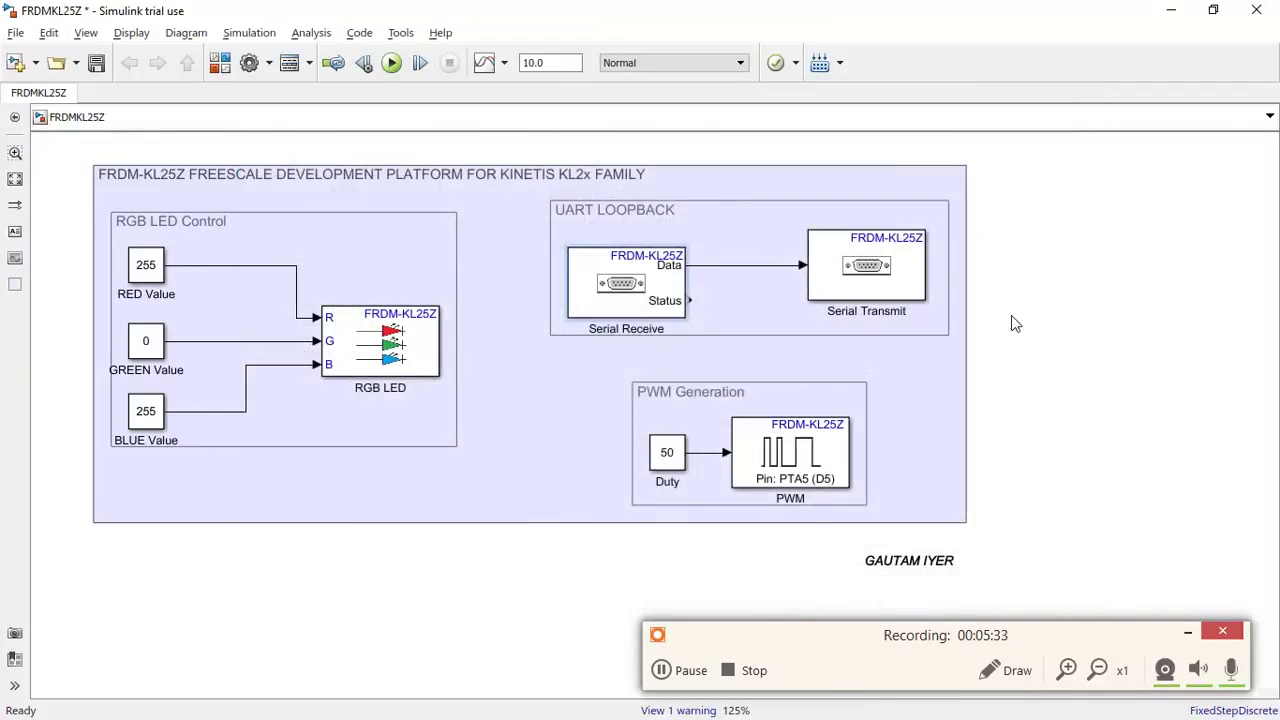
left_click(730, 278)
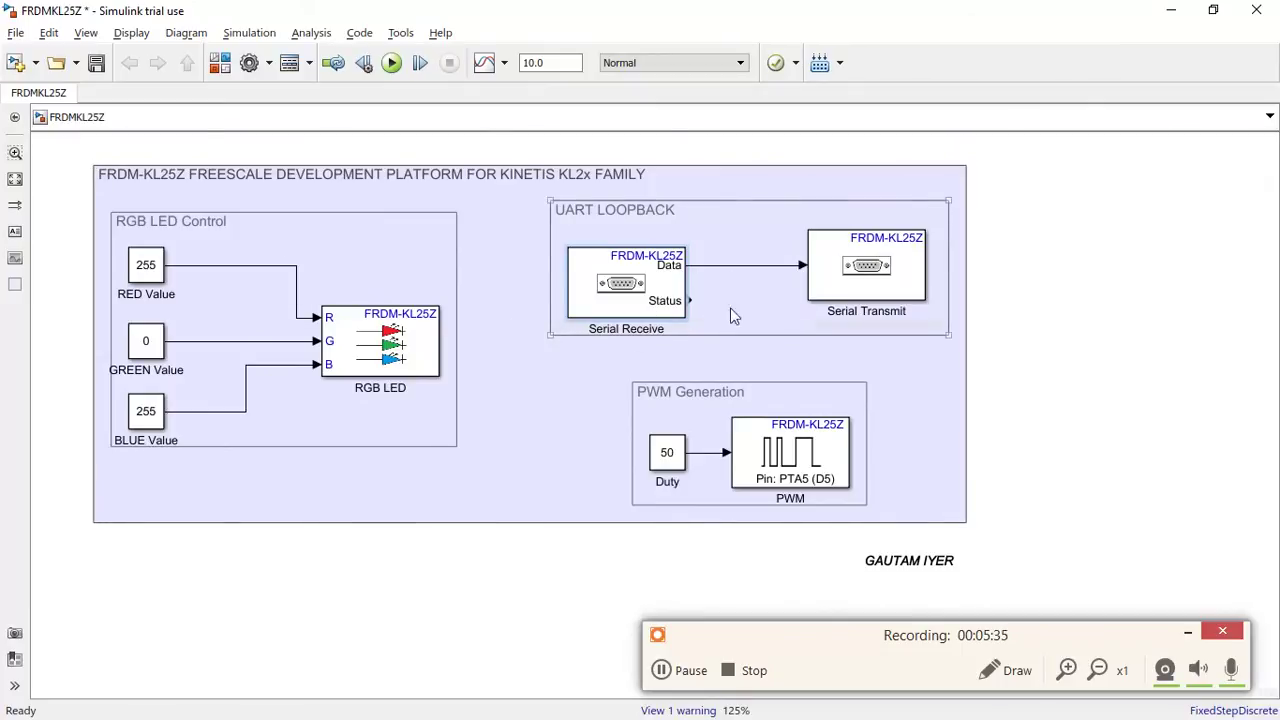
left_click(1134, 531)
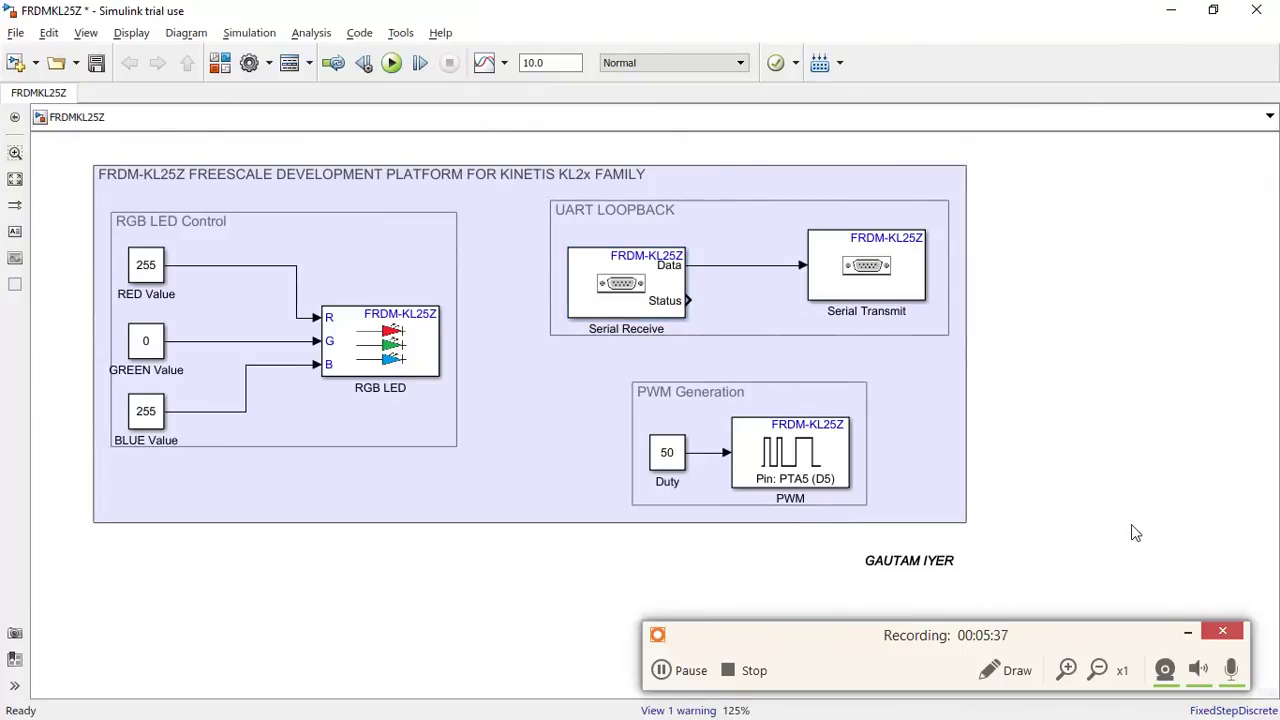
left_click(1190, 631)
left_click(665, 515)
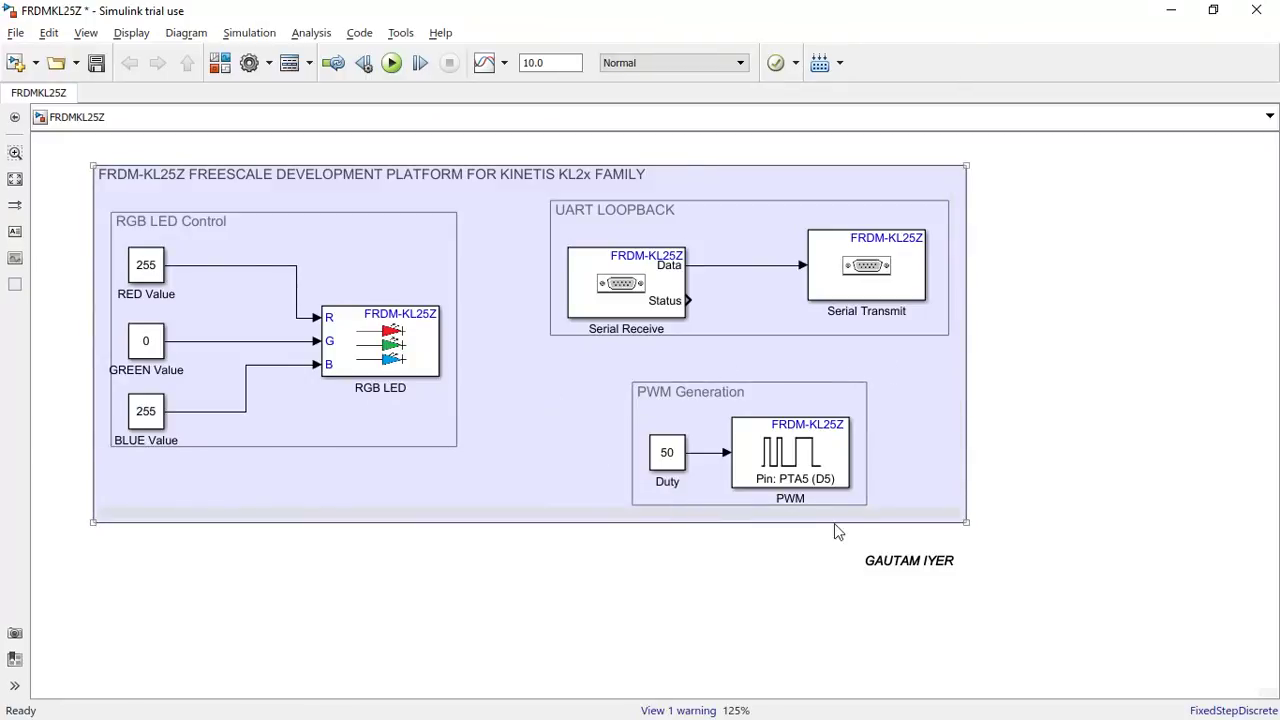
double_click(806, 455)
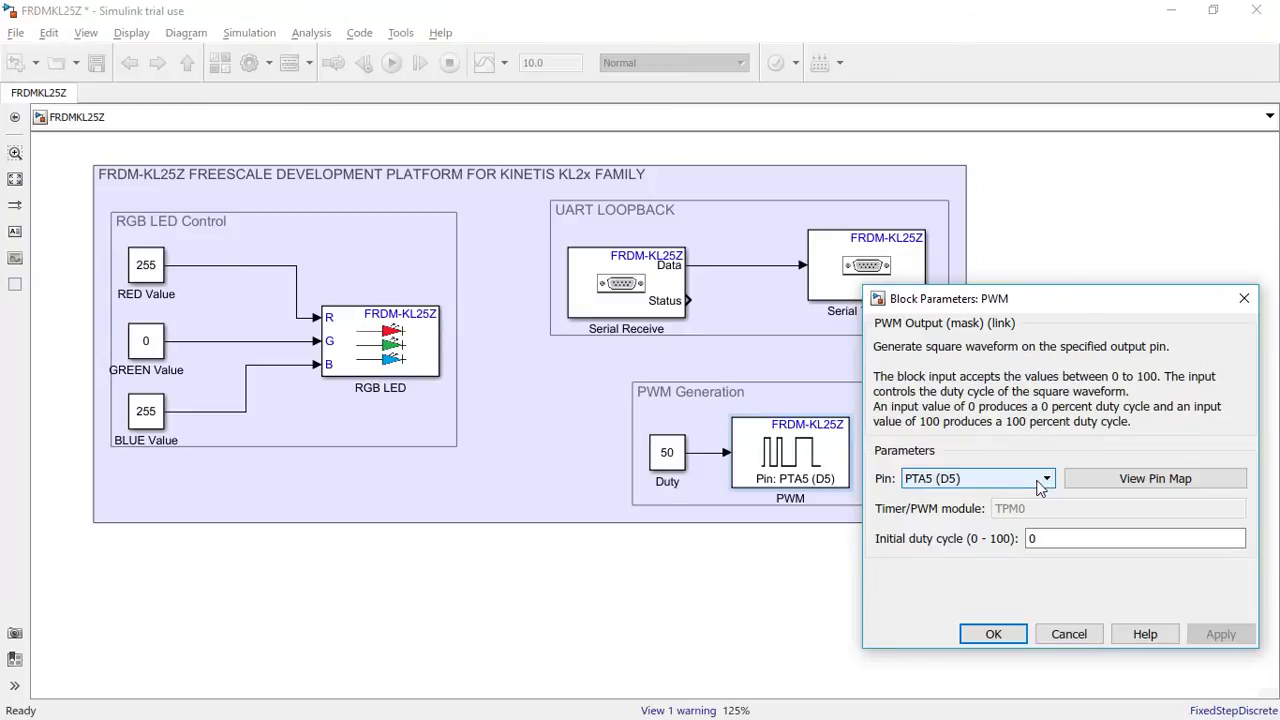
left_click(1130, 482)
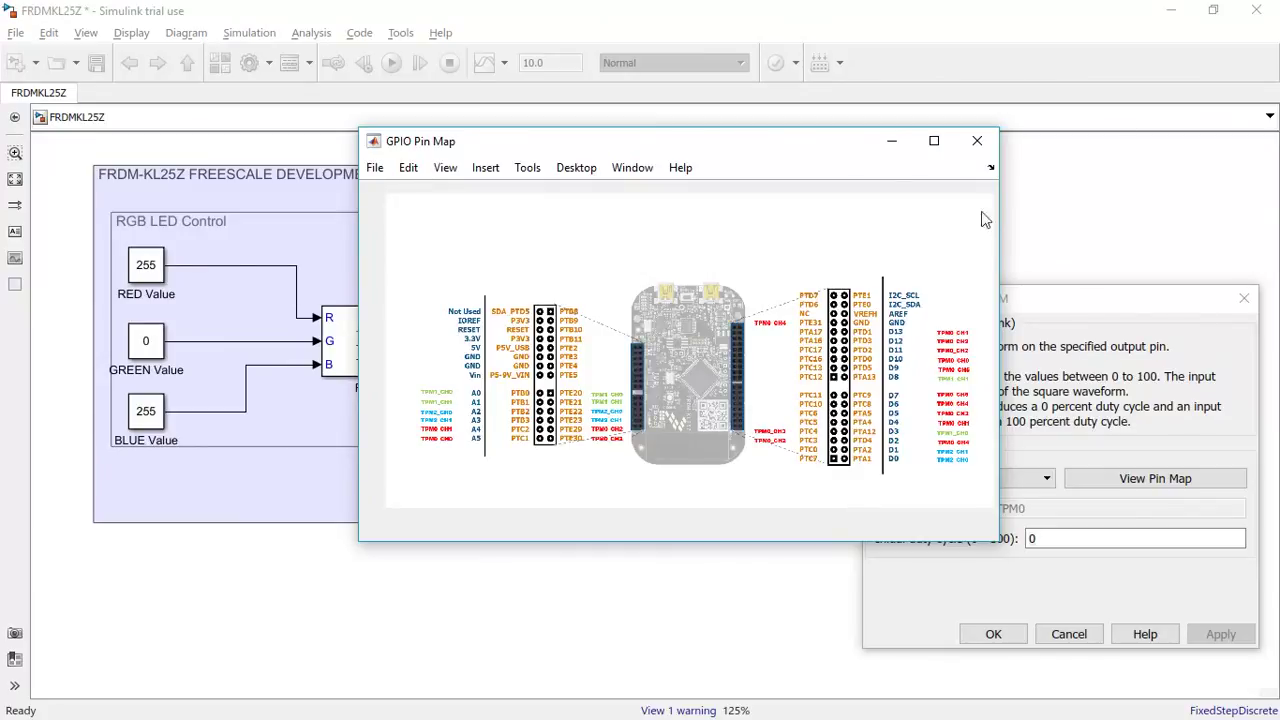
left_click(976, 143)
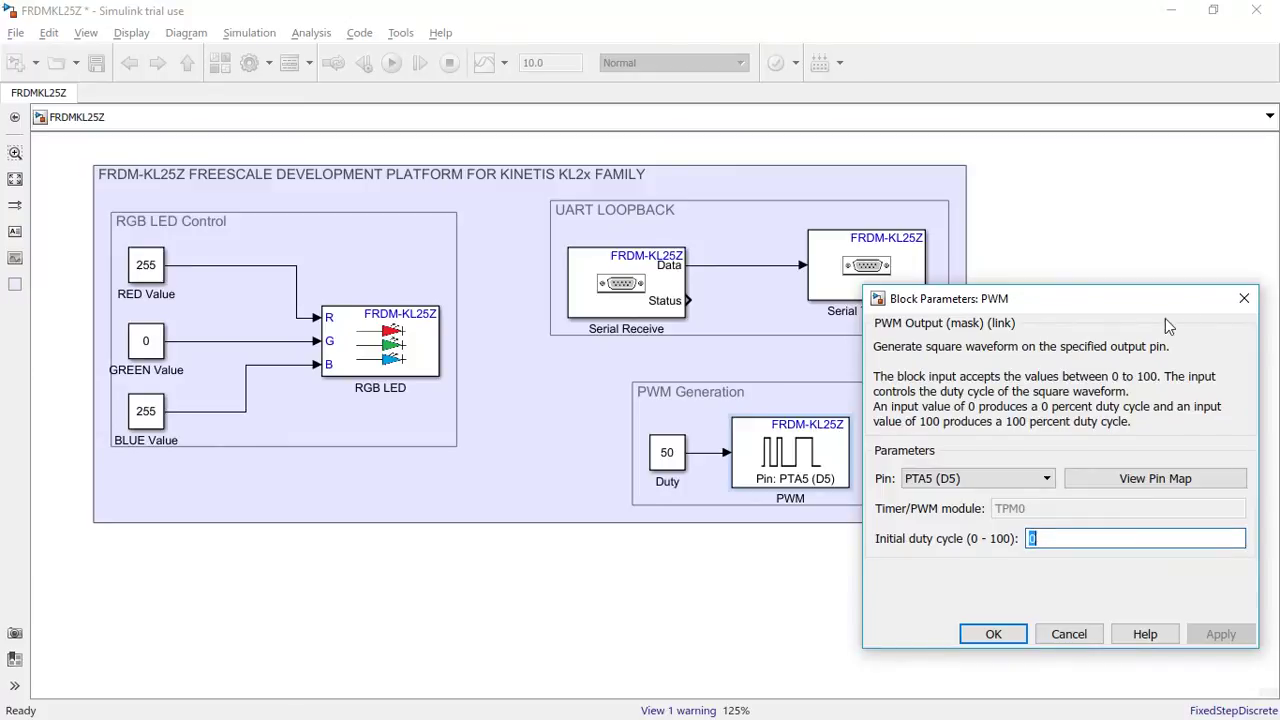
left_click(1233, 307)
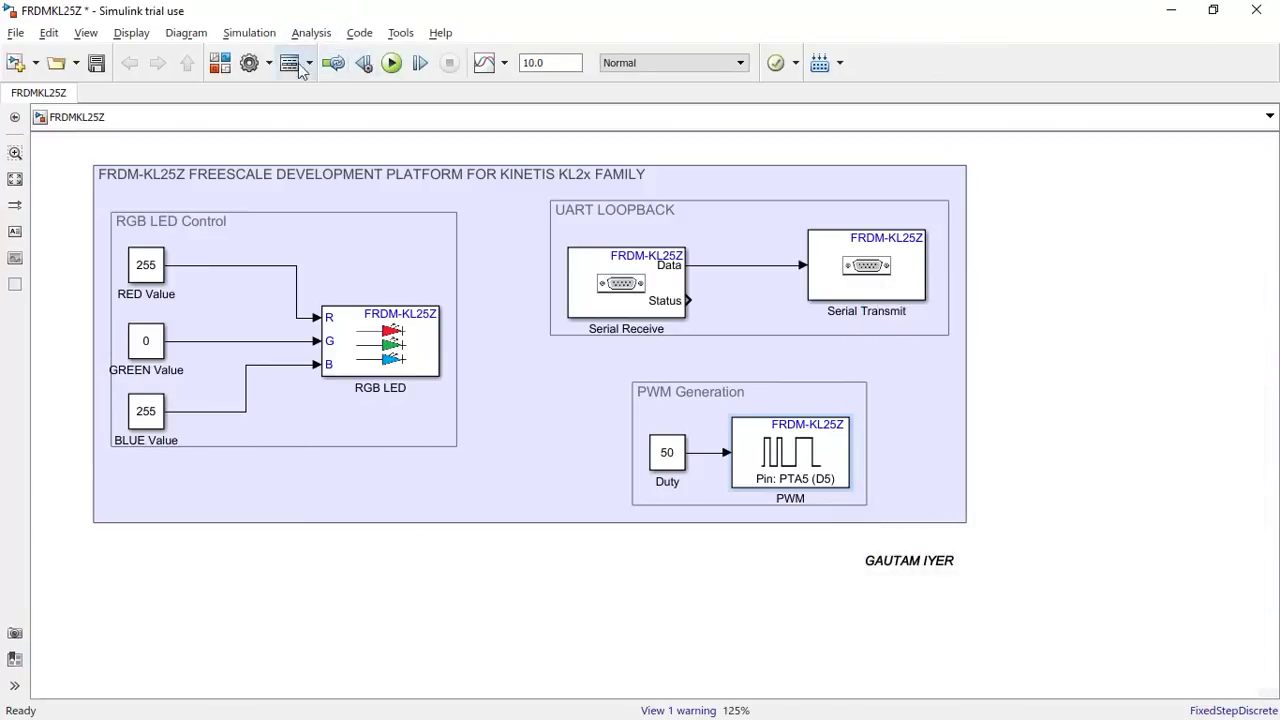
left_click(245, 70)
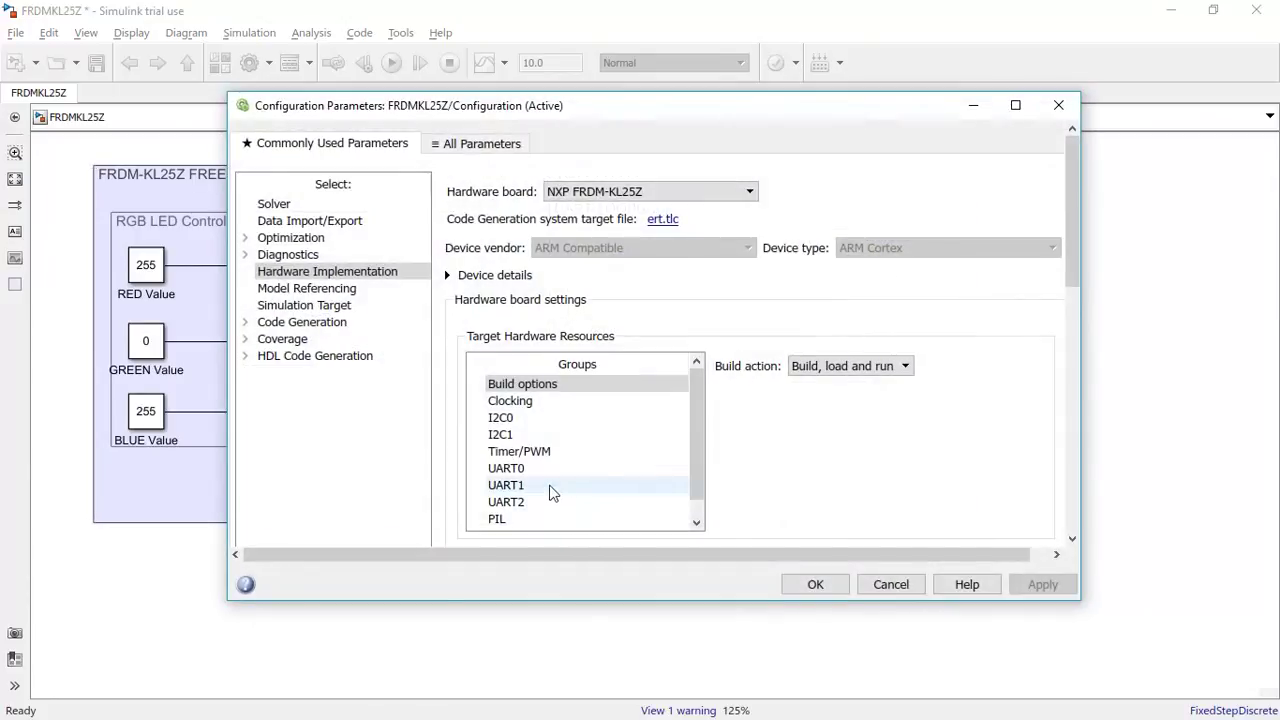
left_click_drag(691, 426, 703, 463)
left_click(546, 438)
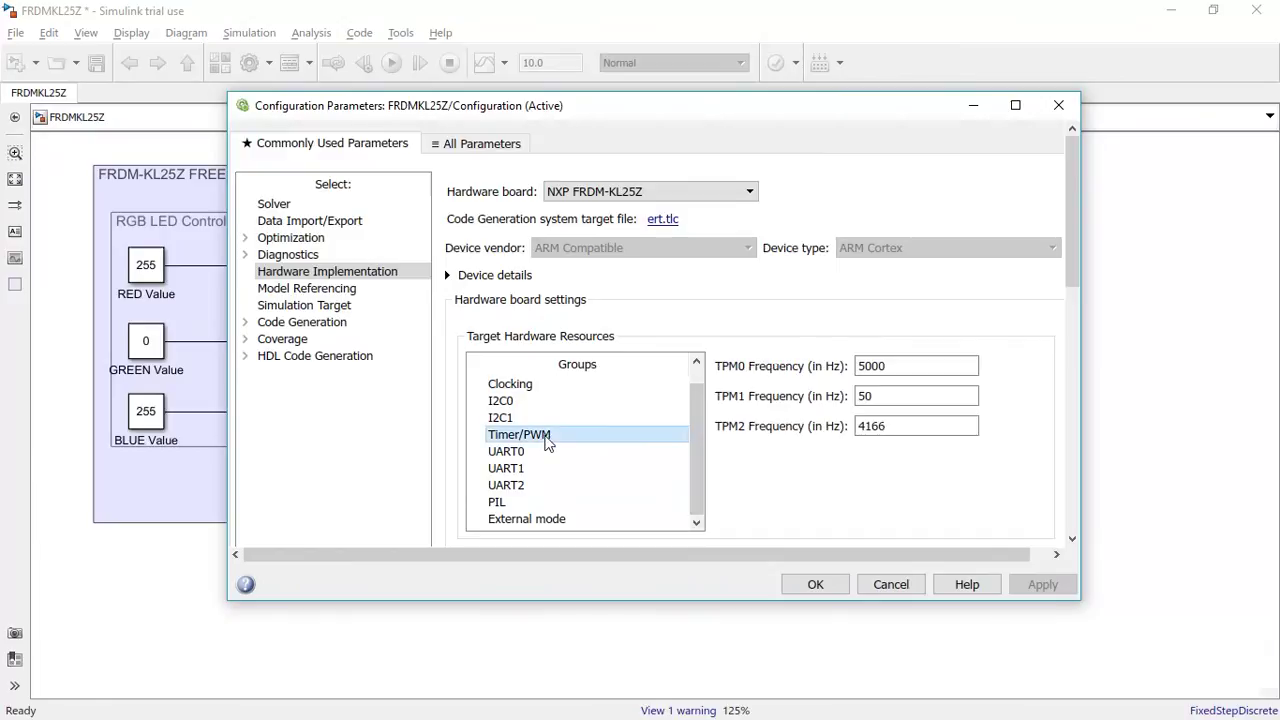
left_click(870, 365)
double_click(881, 365)
left_click(898, 367)
double_click(898, 367)
left_click(898, 367)
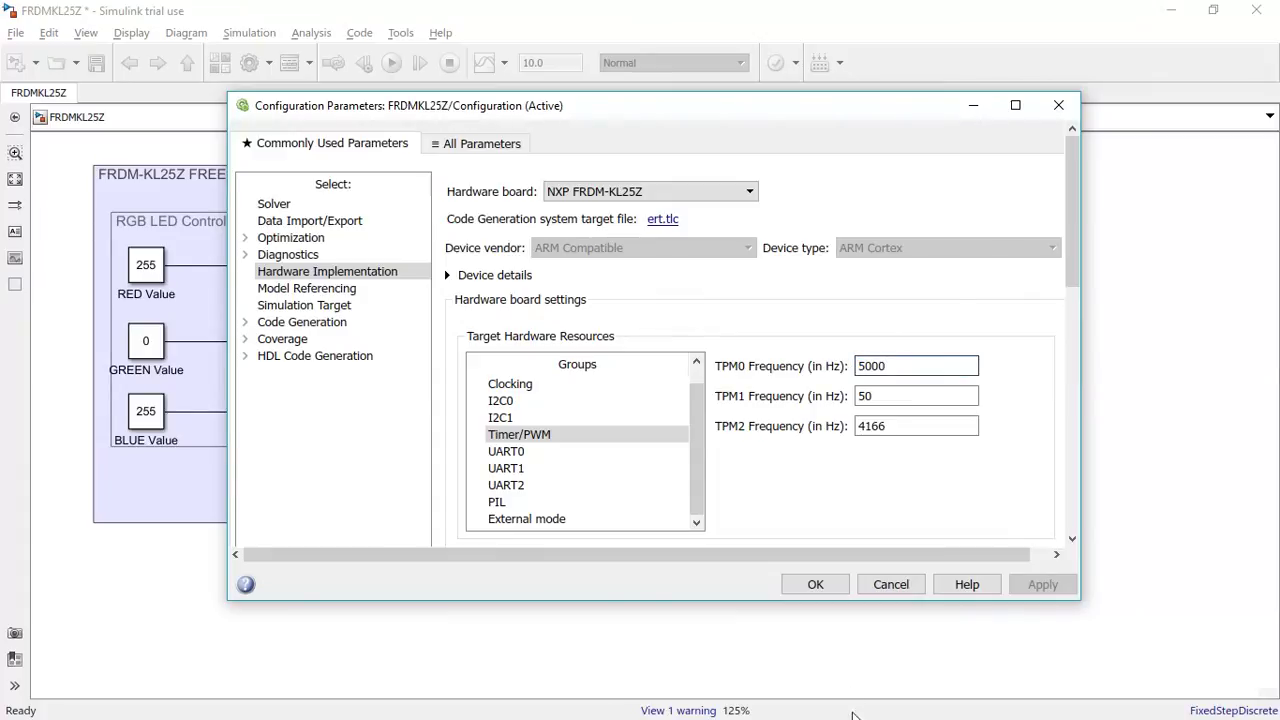
left_click(836, 590)
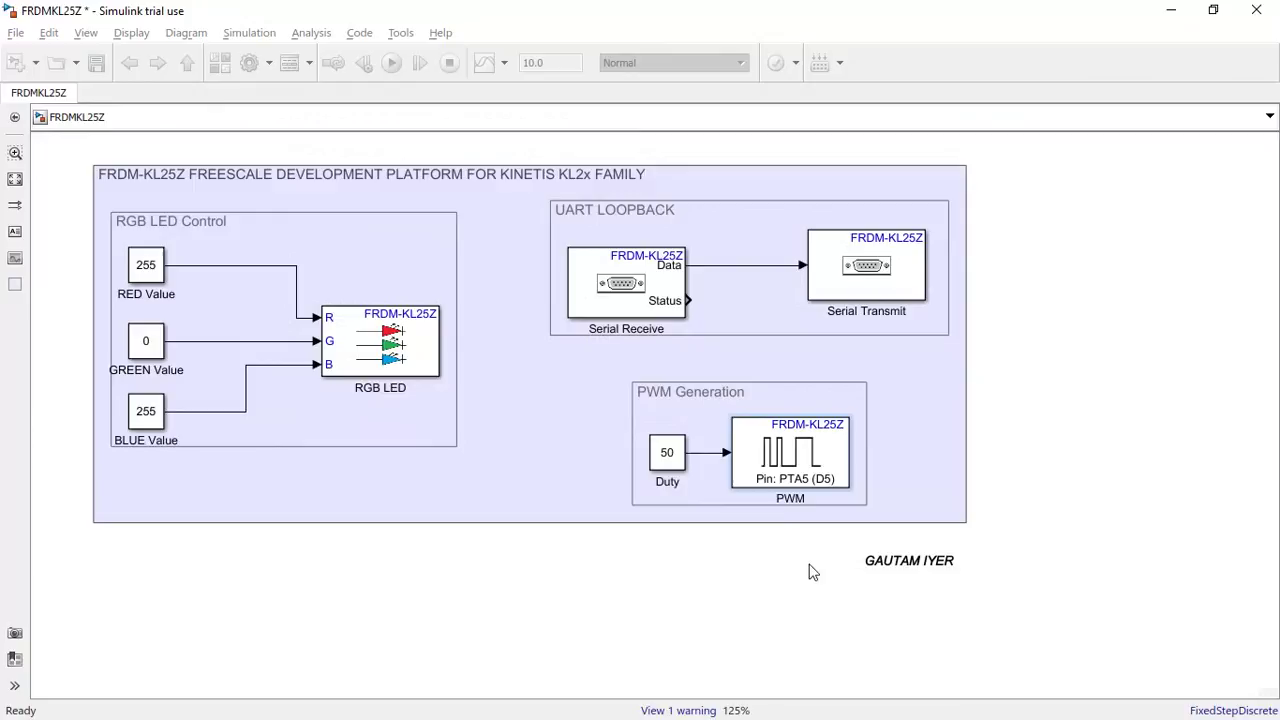
left_click(668, 456)
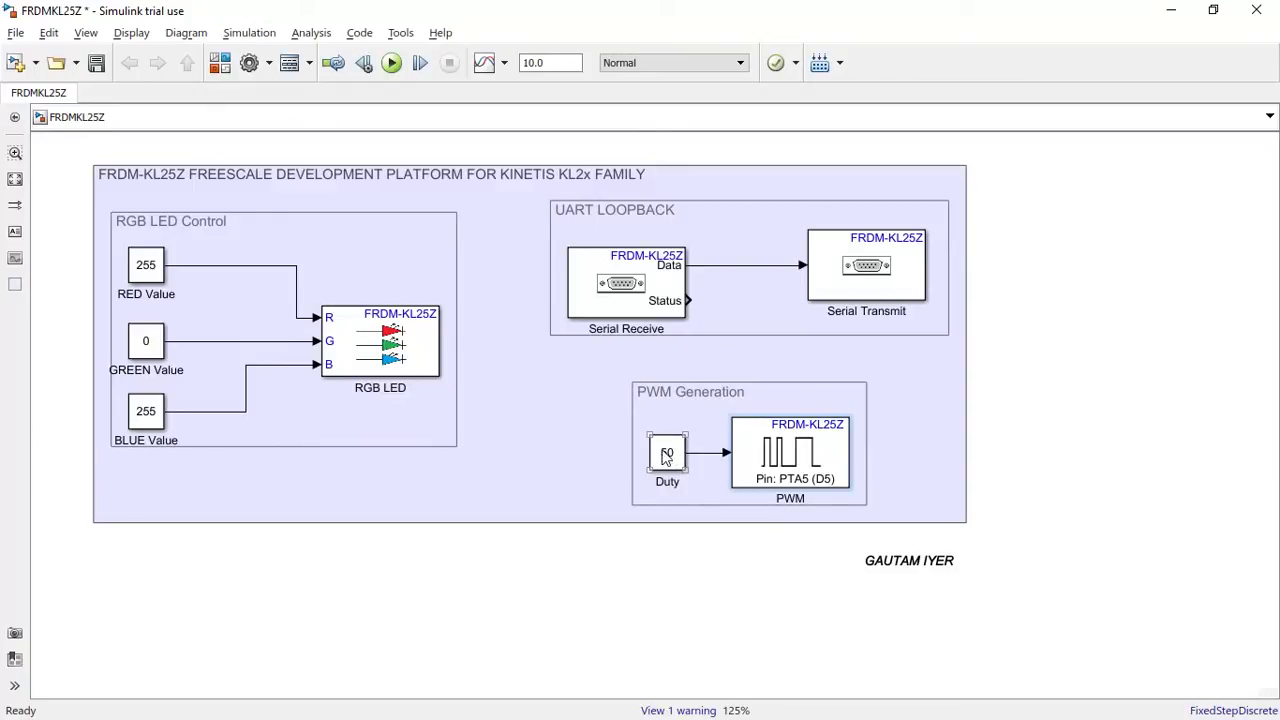
left_click(780, 455)
left_click(673, 672)
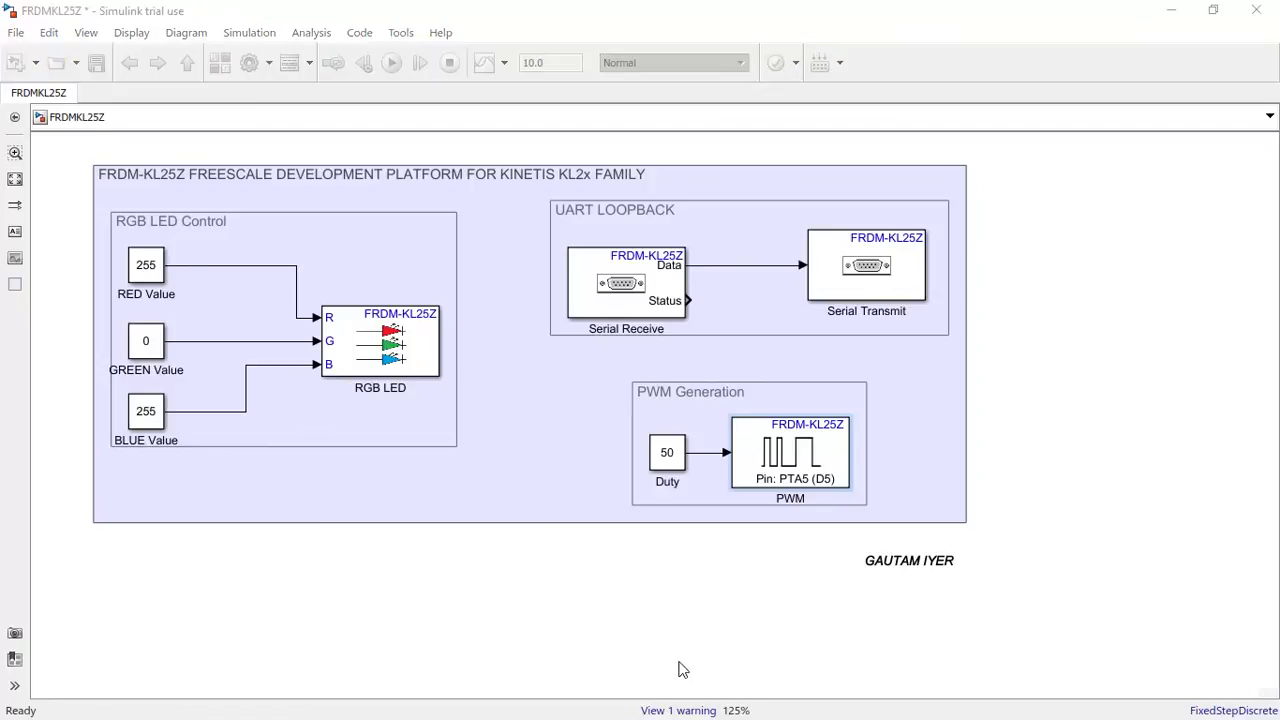
key("super")
Show the 5 kHz PWM on oscilloscope channel 0, toggle trigger to Immediate and back to Edge, then minimise
left_click(711, 701)
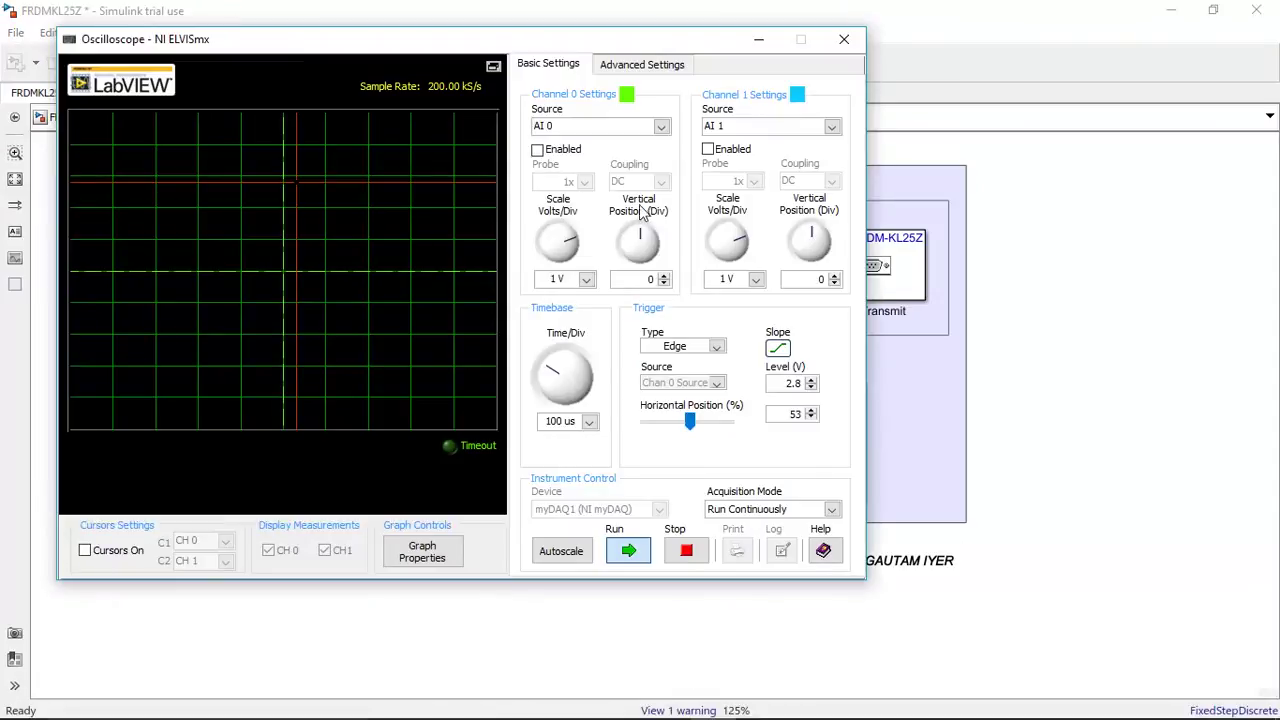
left_click(538, 150)
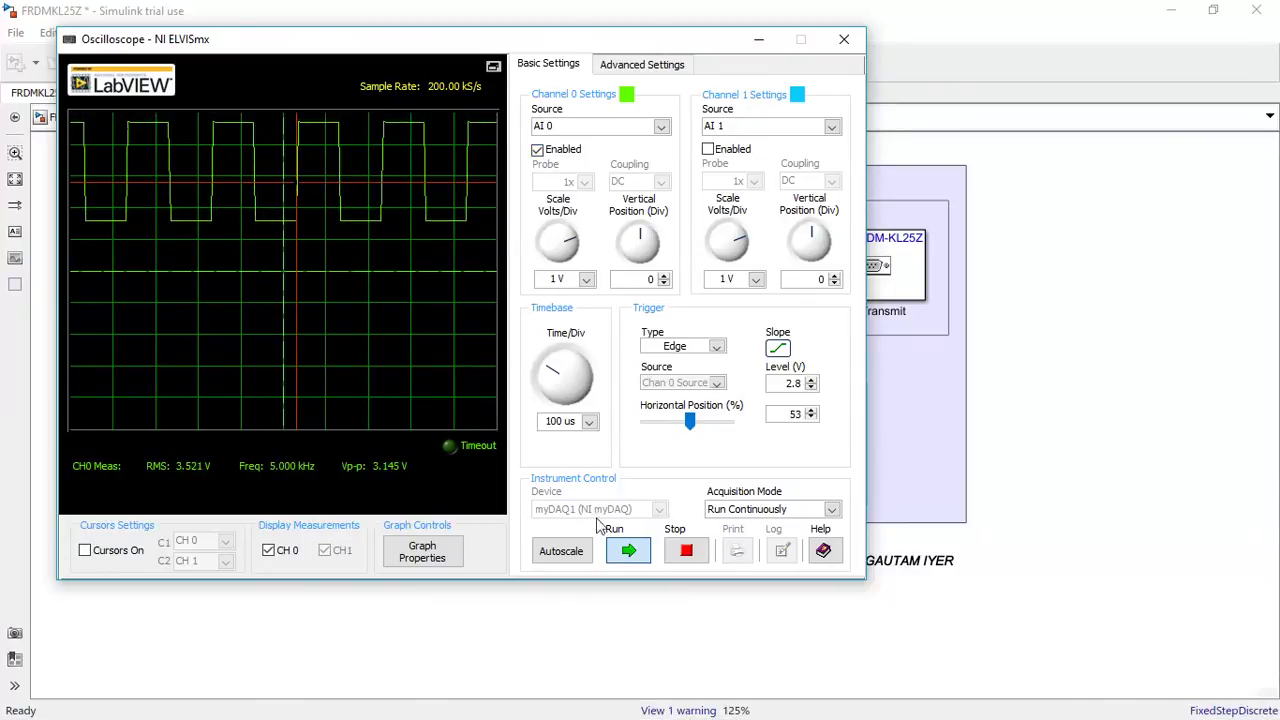
left_click(630, 554)
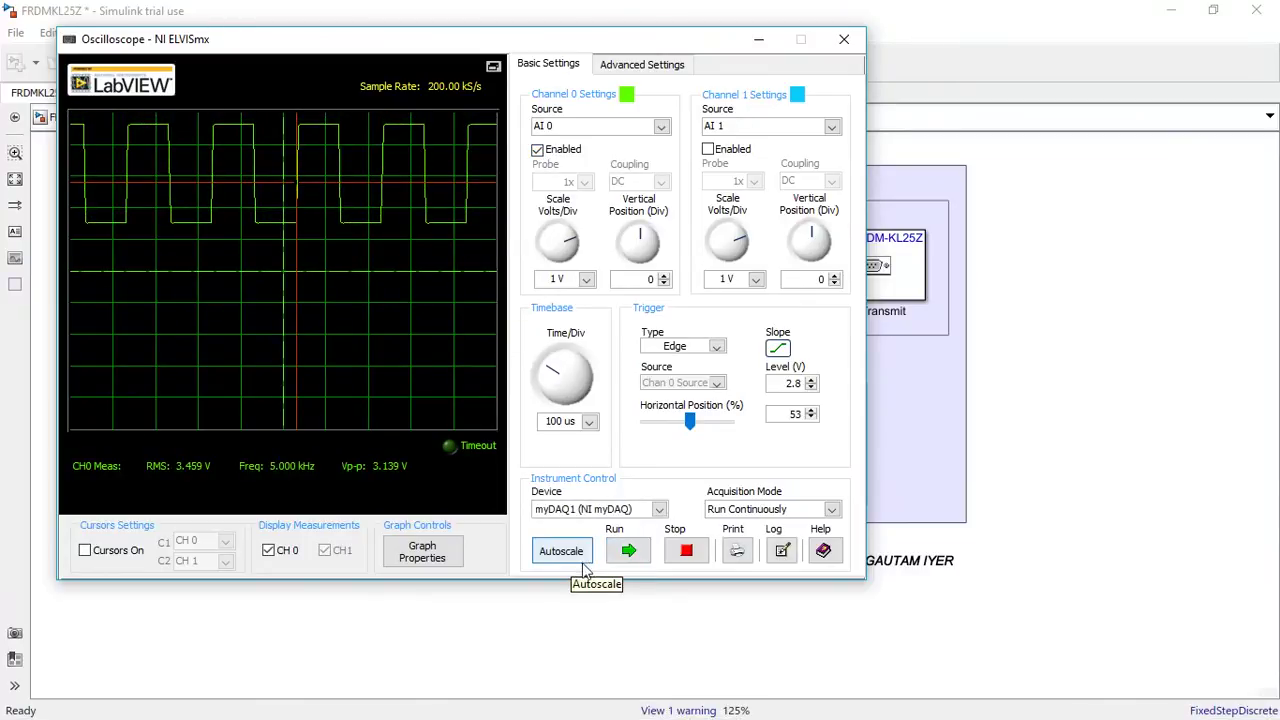
left_click(716, 347)
left_click(704, 359)
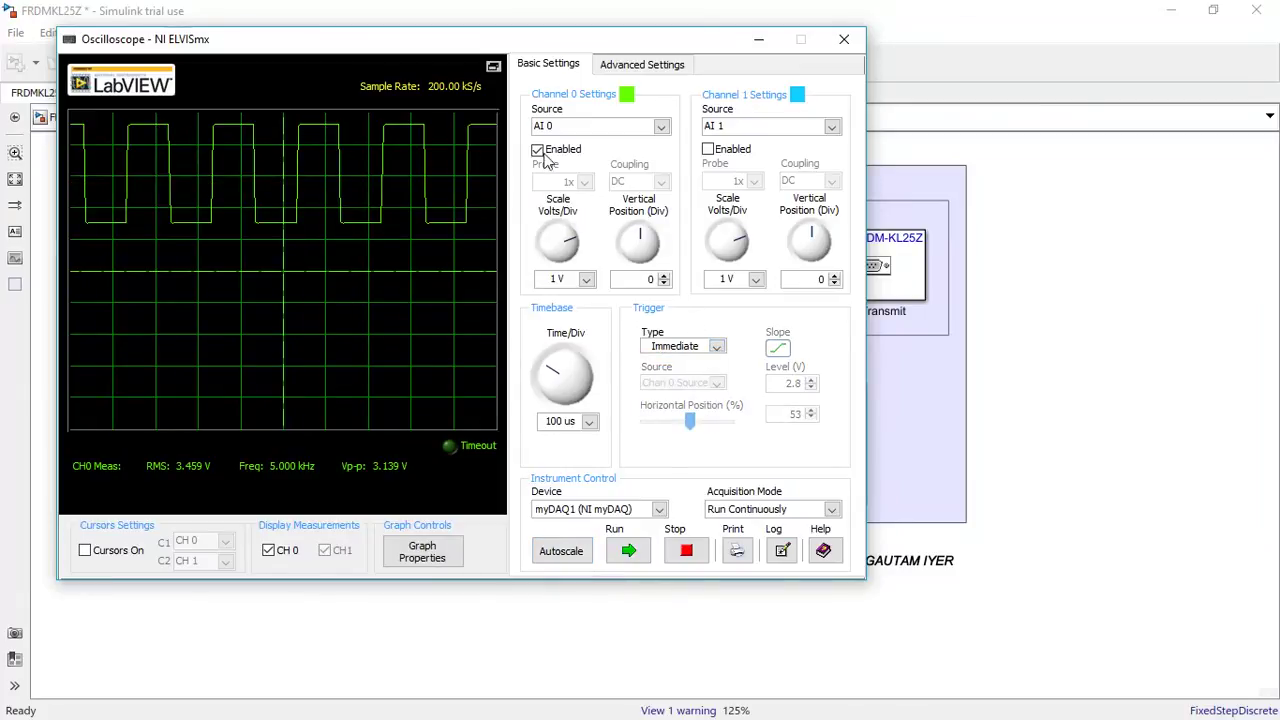
left_click(718, 347)
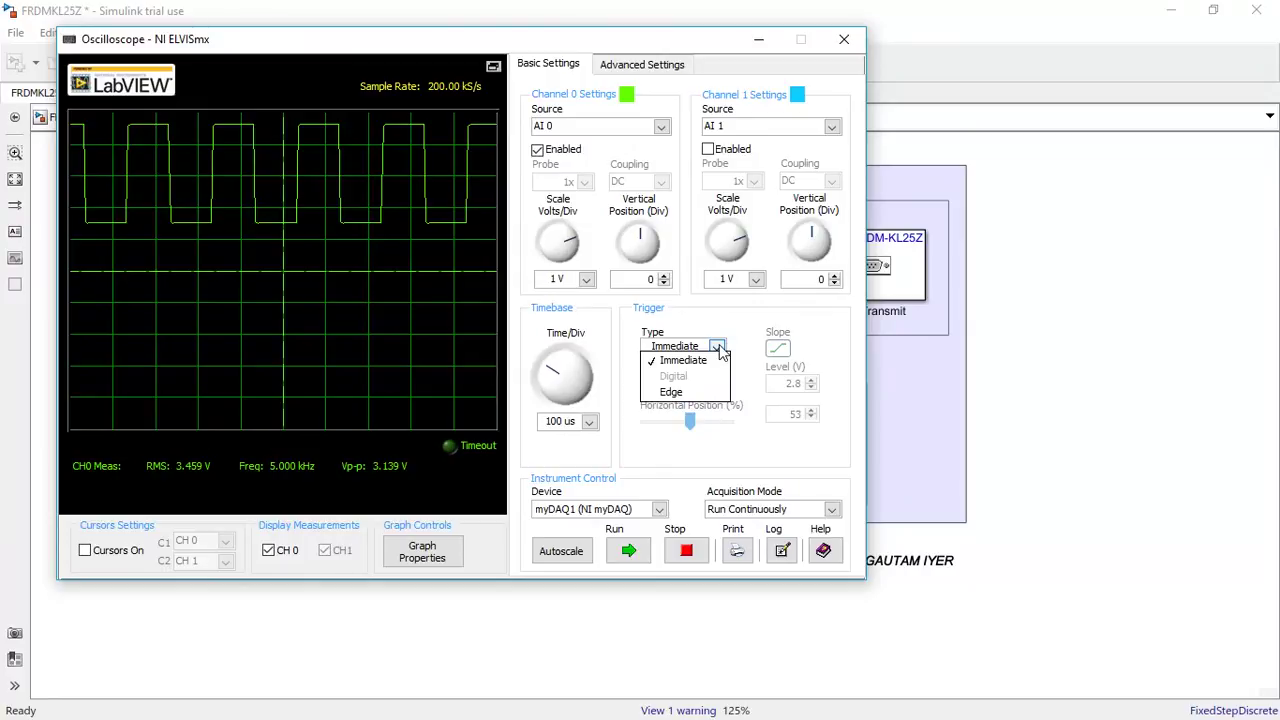
left_click(671, 392)
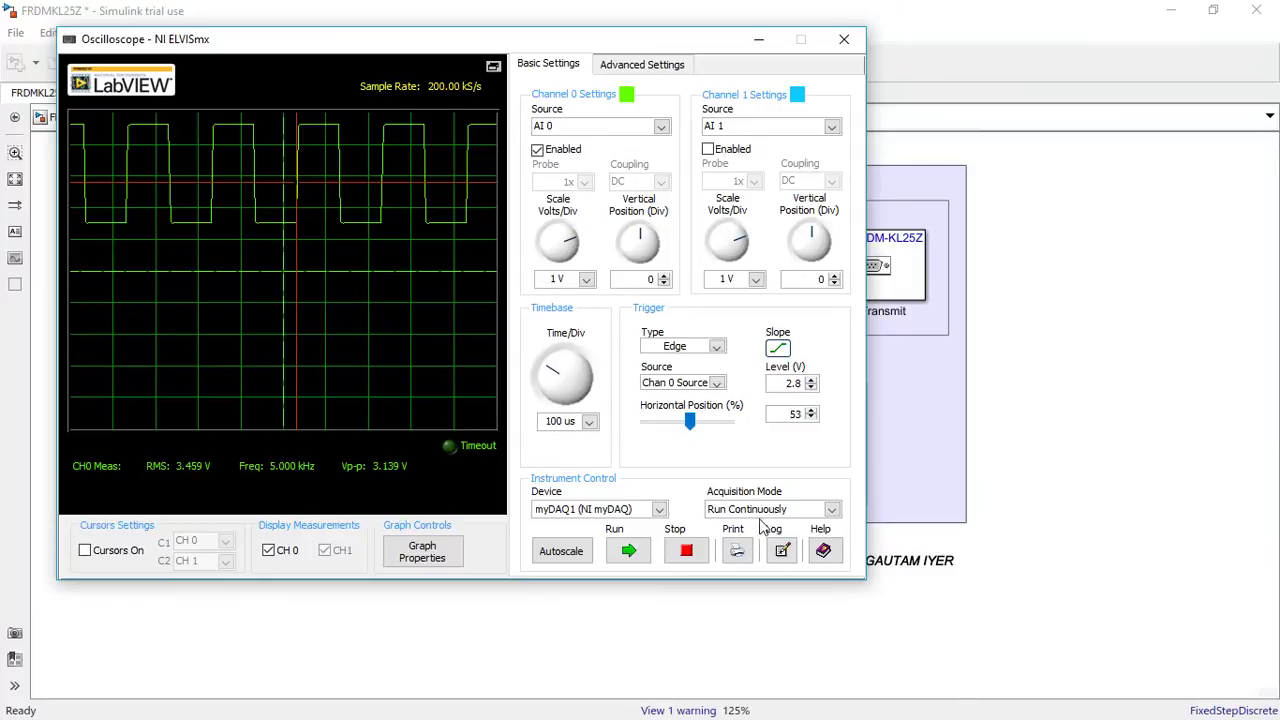
left_click(758, 39)
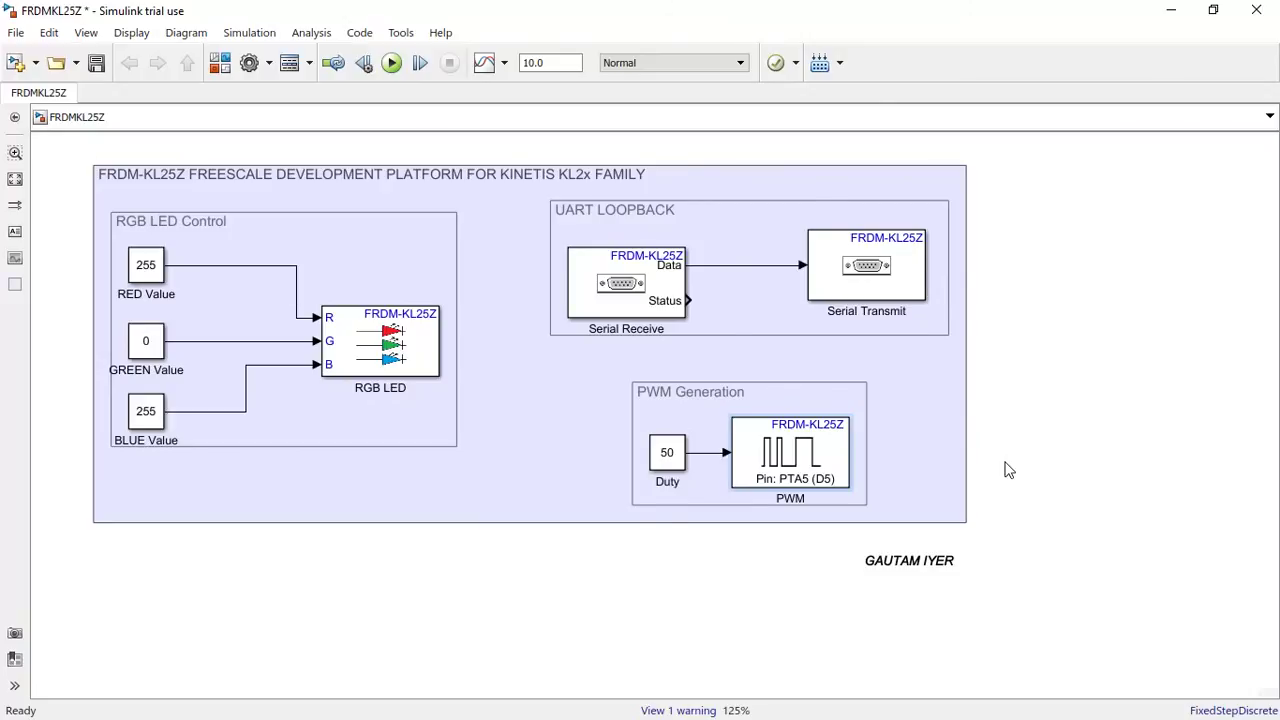
left_click(495, 12)
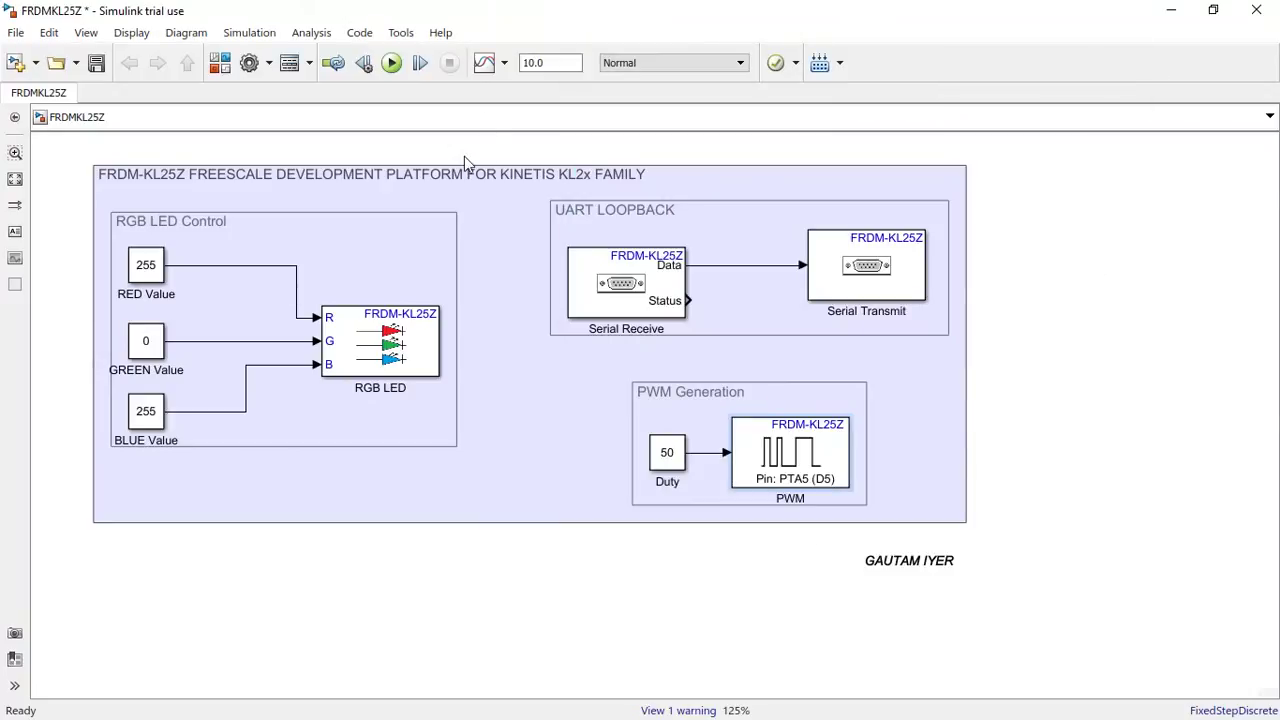